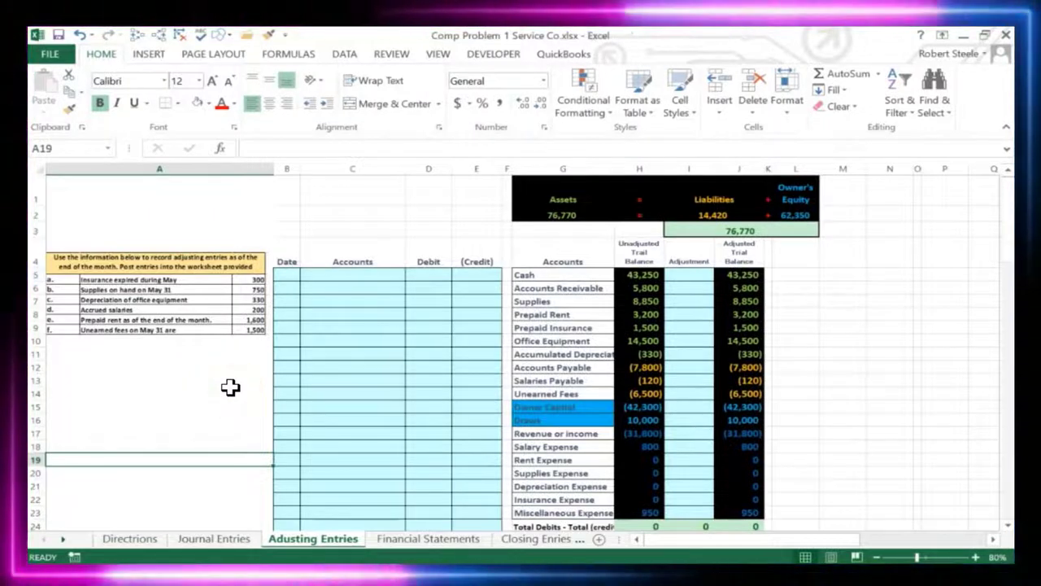
Step: Review the trial balance on the Journal Entries sheet and return to the Adusting Entries sheet
click(230, 539)
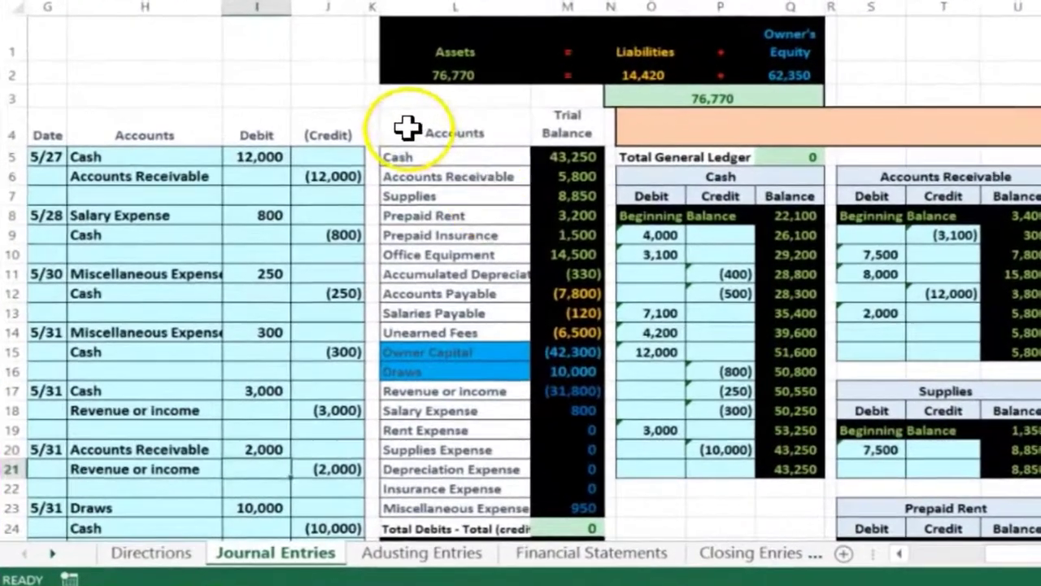
click(303, 250)
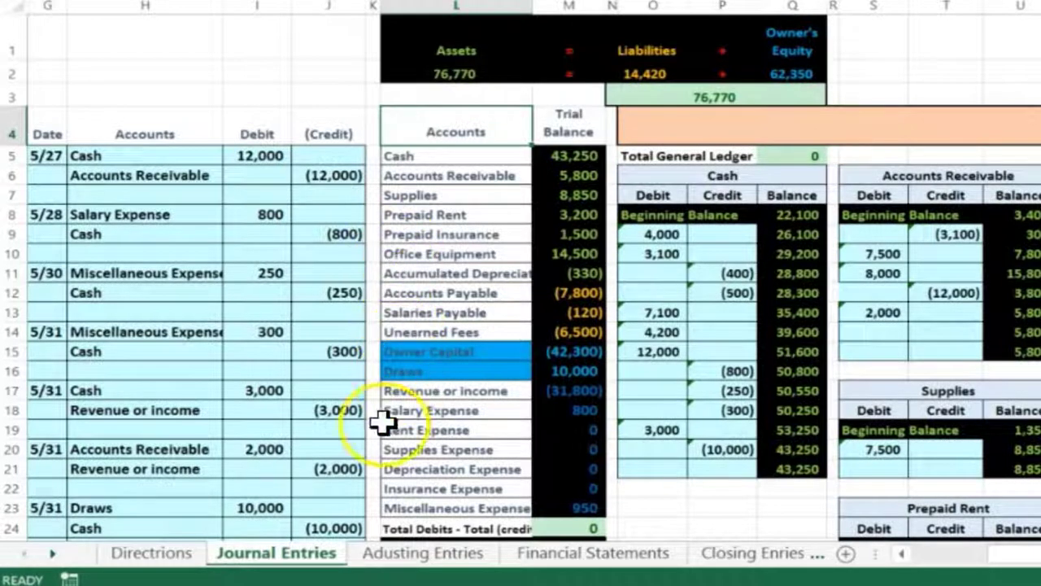
click(380, 553)
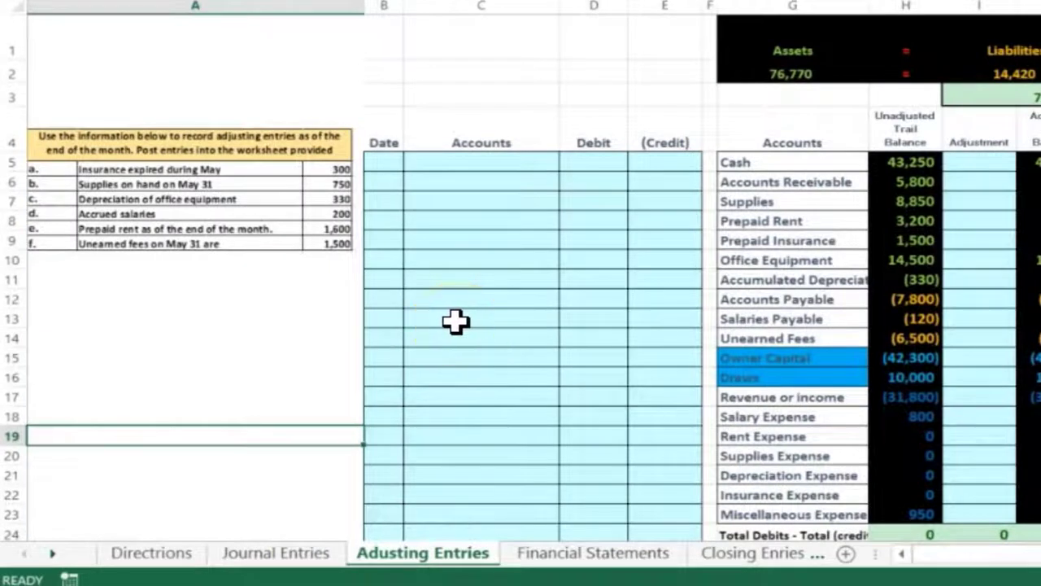
Step: Examine the unadjusted balance, adjustment and adjusted trial balance columns, including the Cash row's cells
click(895, 164)
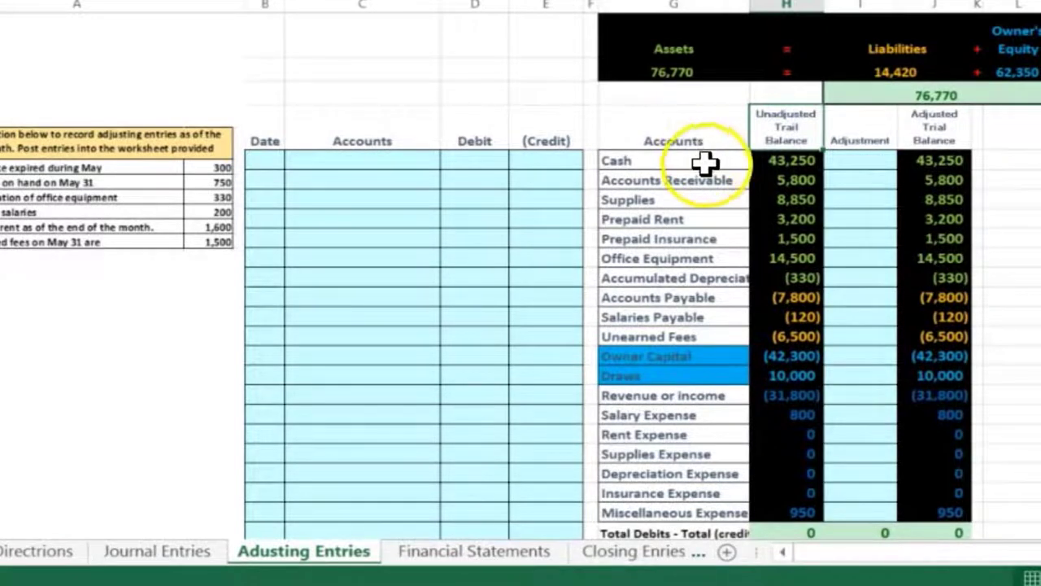
click(766, 163)
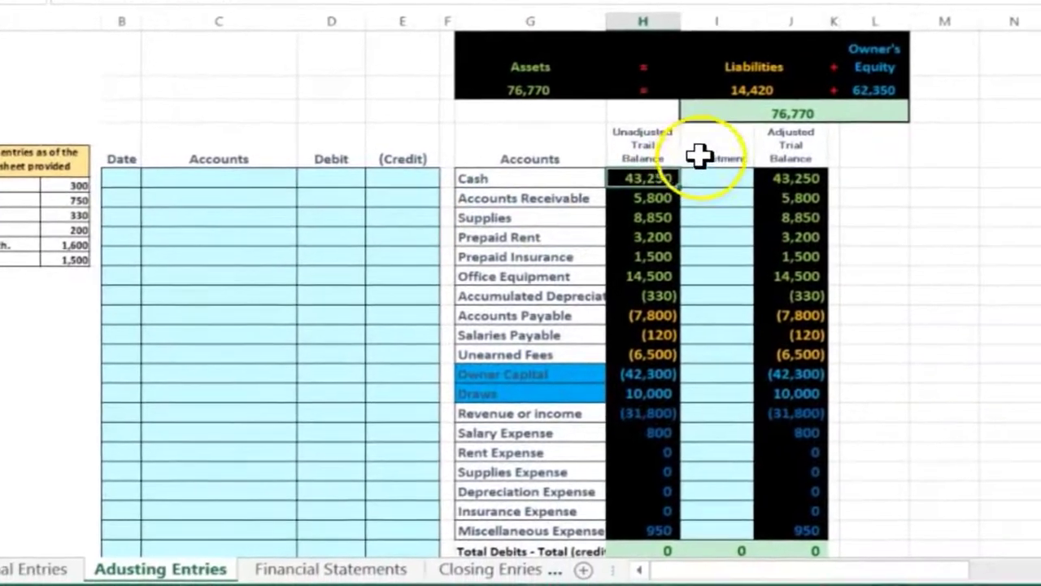
click(916, 197)
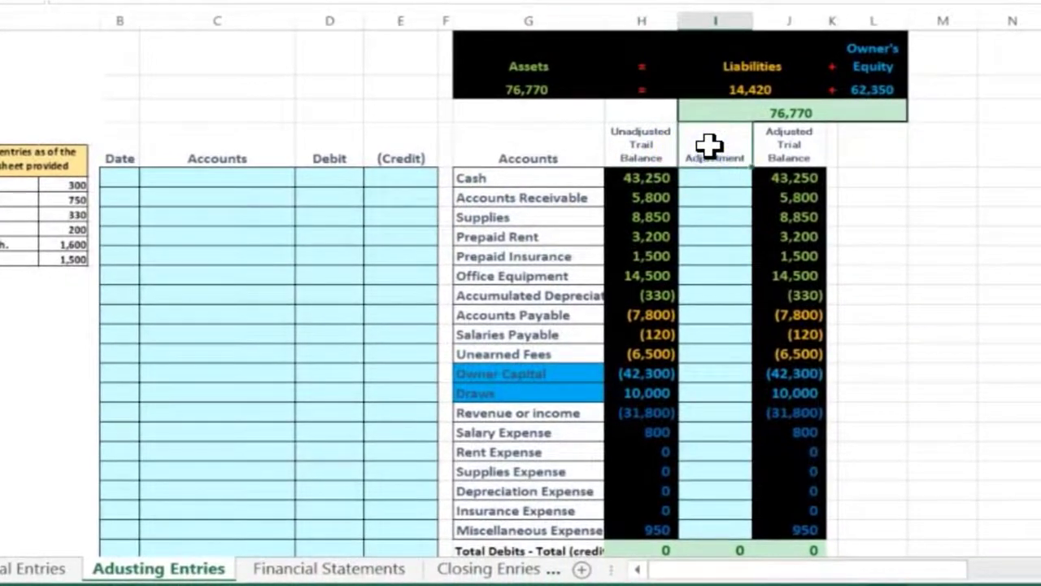
click(769, 140)
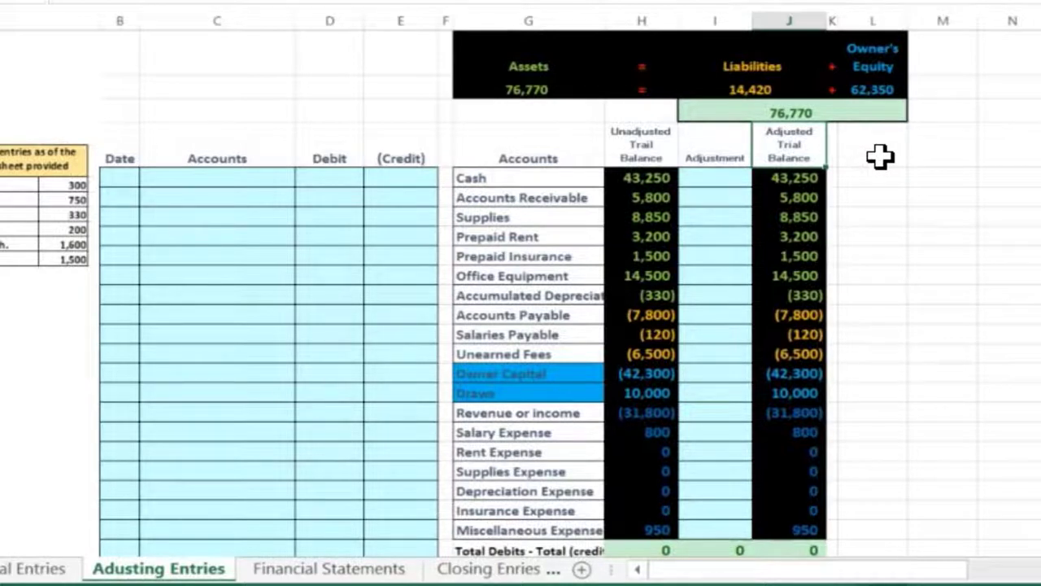
click(693, 175)
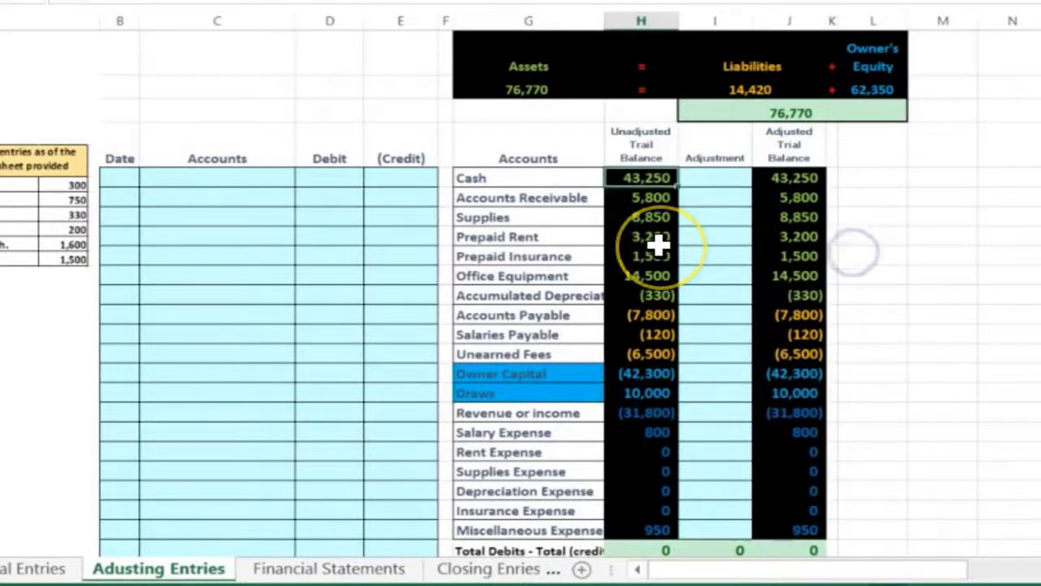
key(Right)
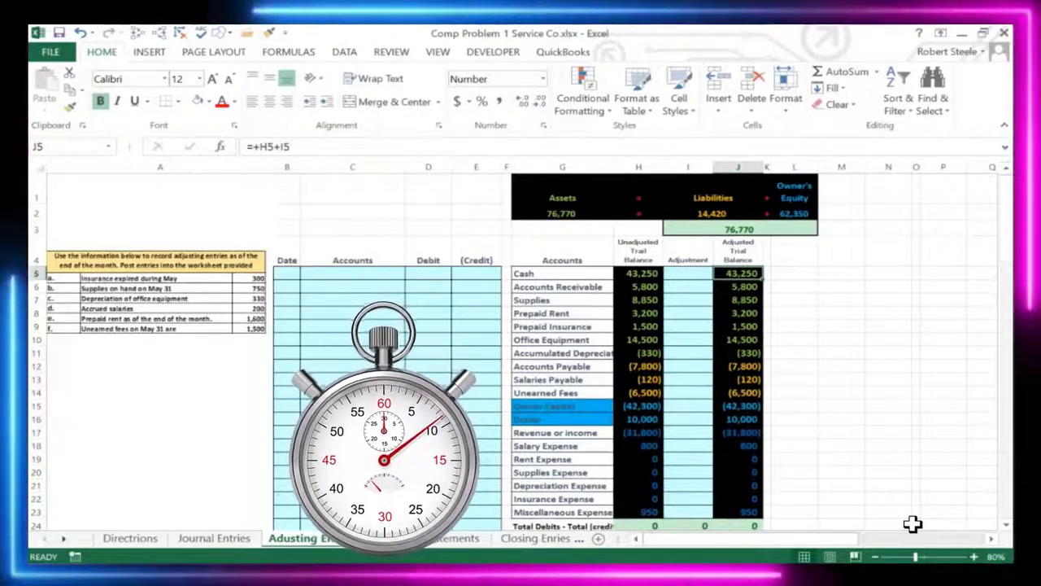
click(736, 246)
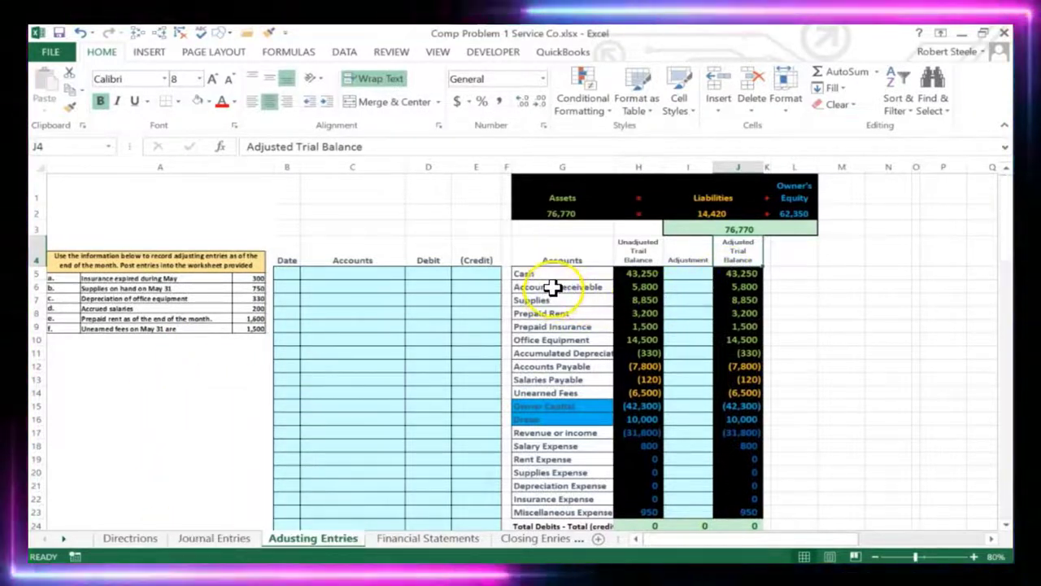
Step: Examine the worksheet rows from Accounts Receivable to Unearned Fees and from Revenue or income to Miscellaneous Expense
click(552, 287)
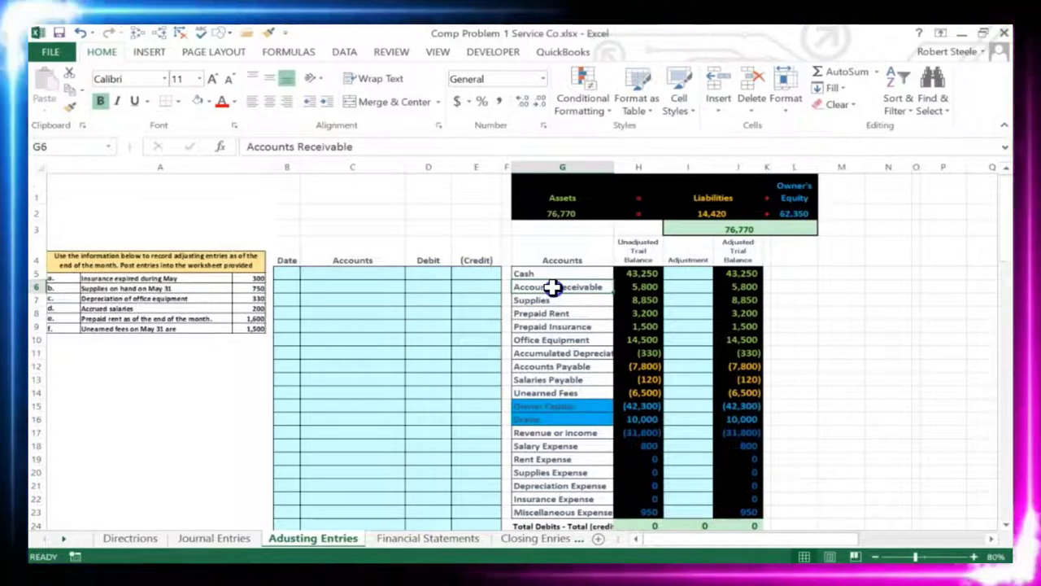
drag(599, 286, 731, 397)
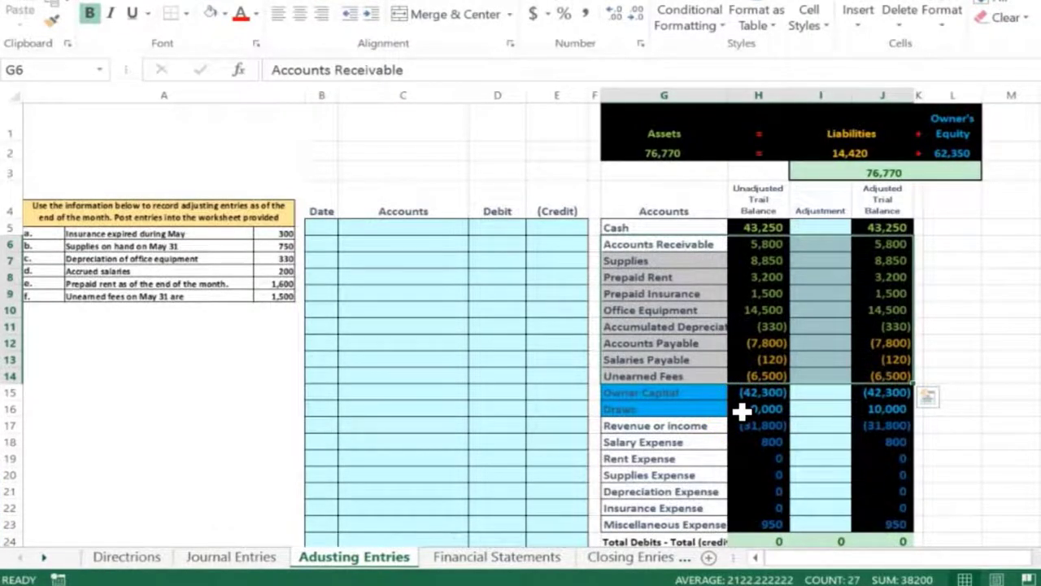
scroll(742, 412, down, 1)
drag(689, 349, 879, 438)
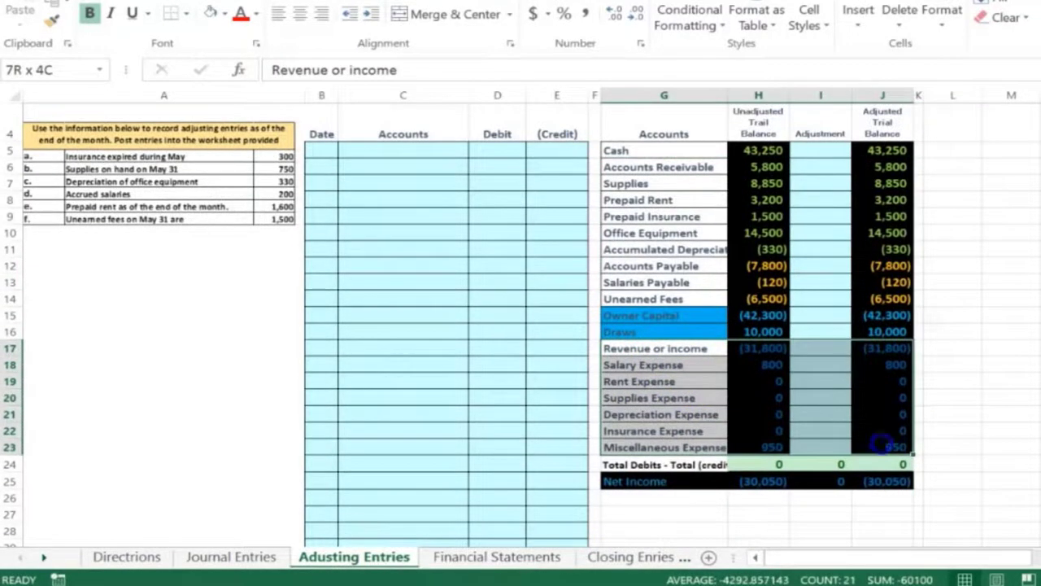
right_click(712, 378)
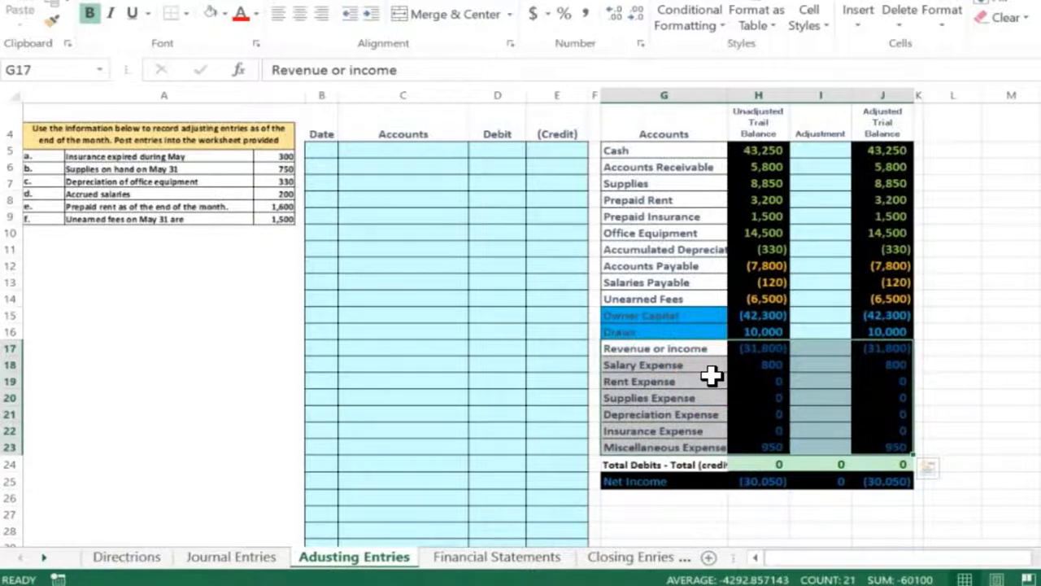
click(712, 375)
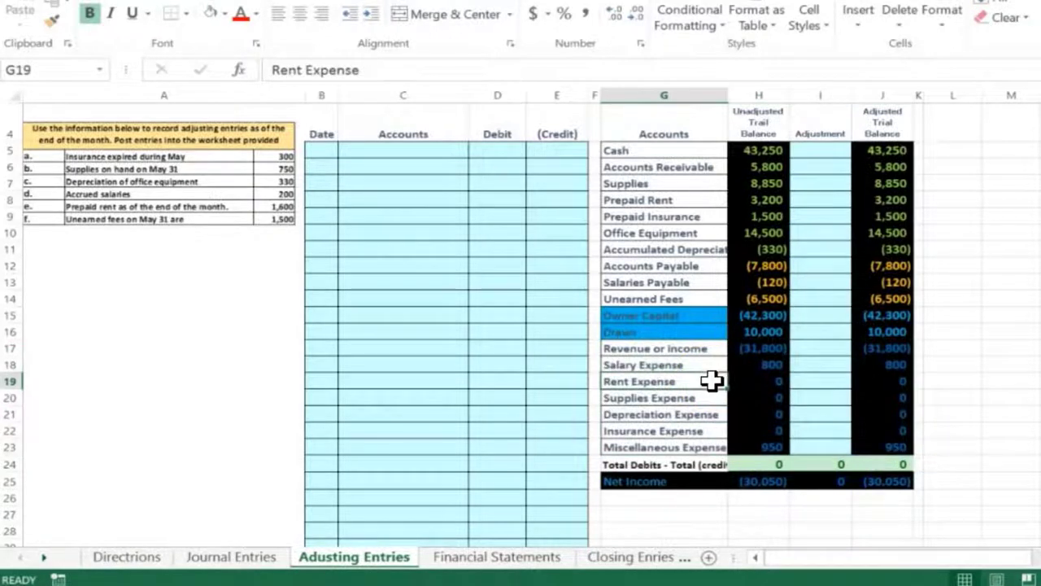
Step: Check the unadjusted trial balance amounts from Cash to Miscellaneous Expense and the formula of their debits-minus-credits total
scroll(712, 380, up, 1)
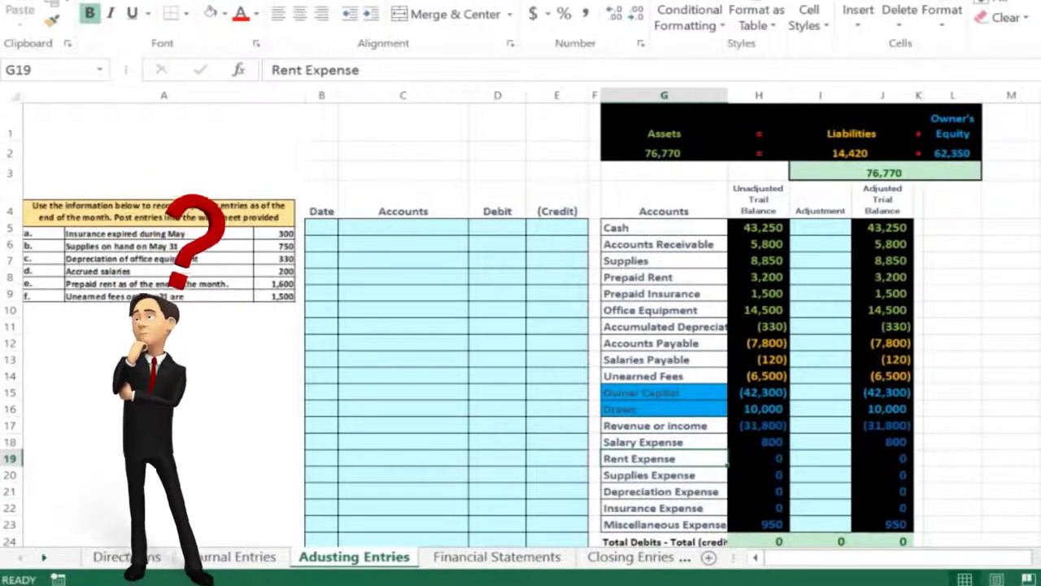
scroll(901, 440, up, 1)
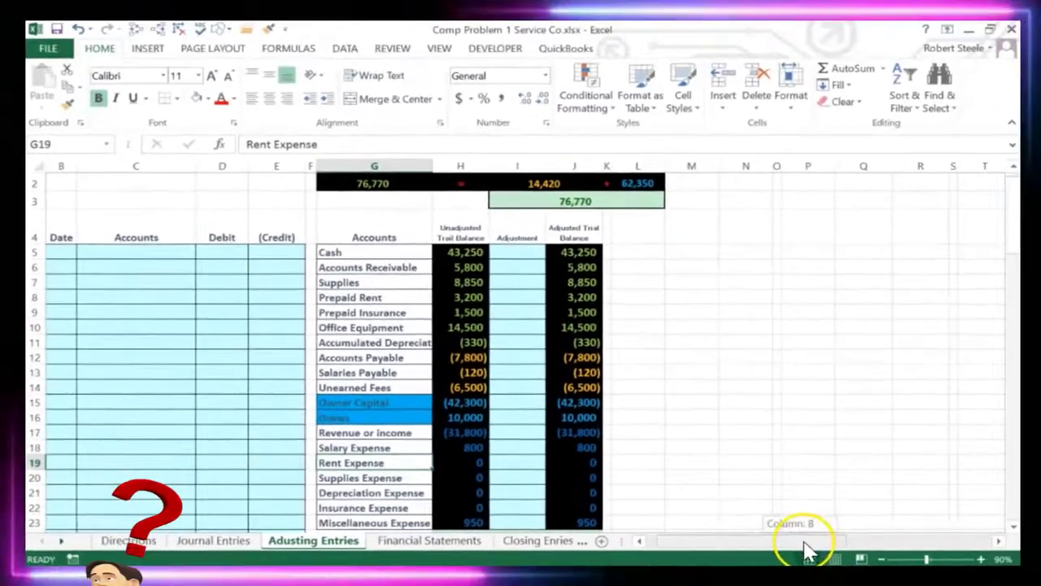
scroll(728, 550, down, 1)
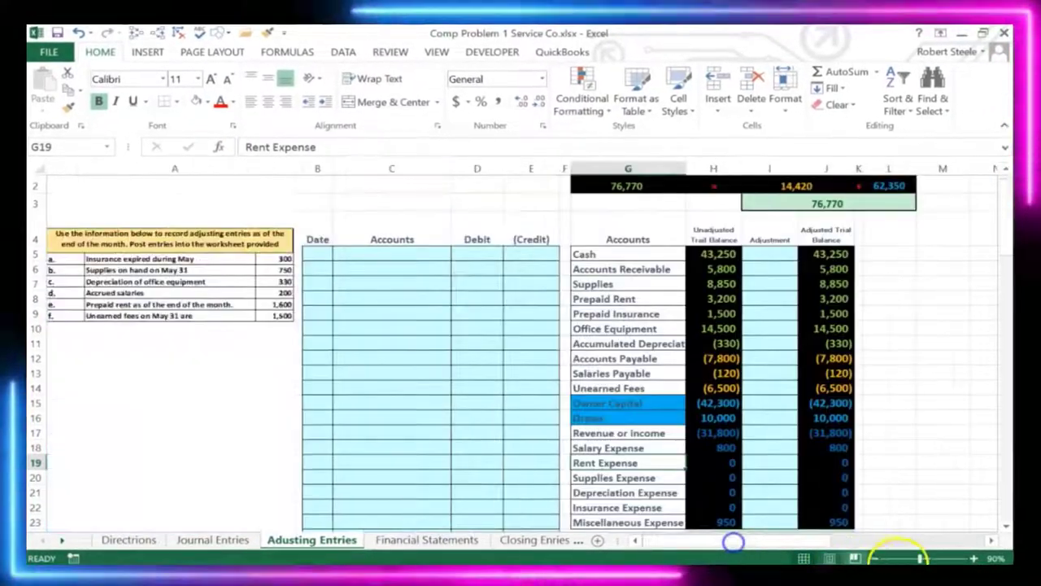
click(974, 558)
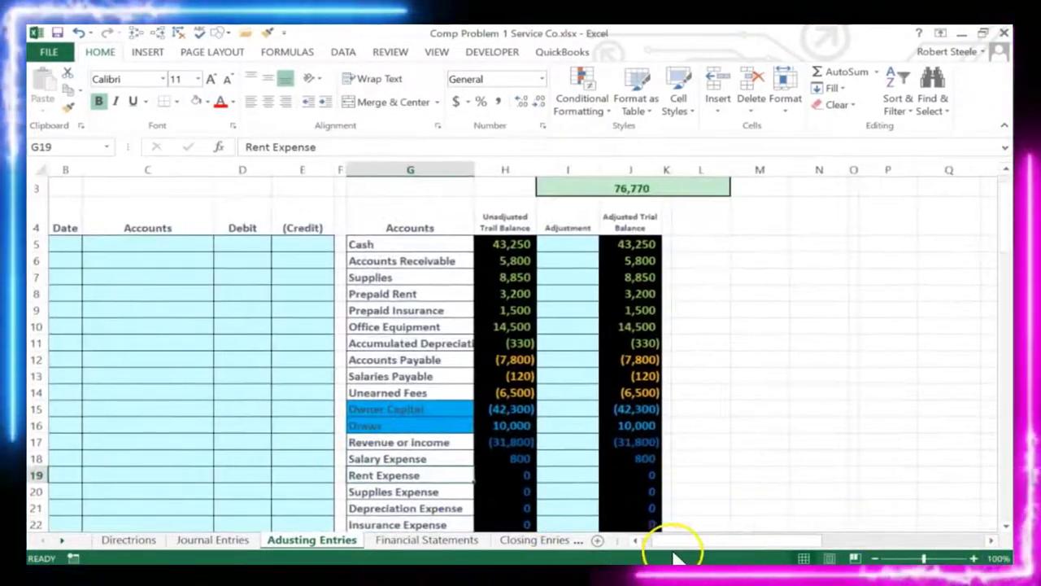
scroll(473, 478, left, 2)
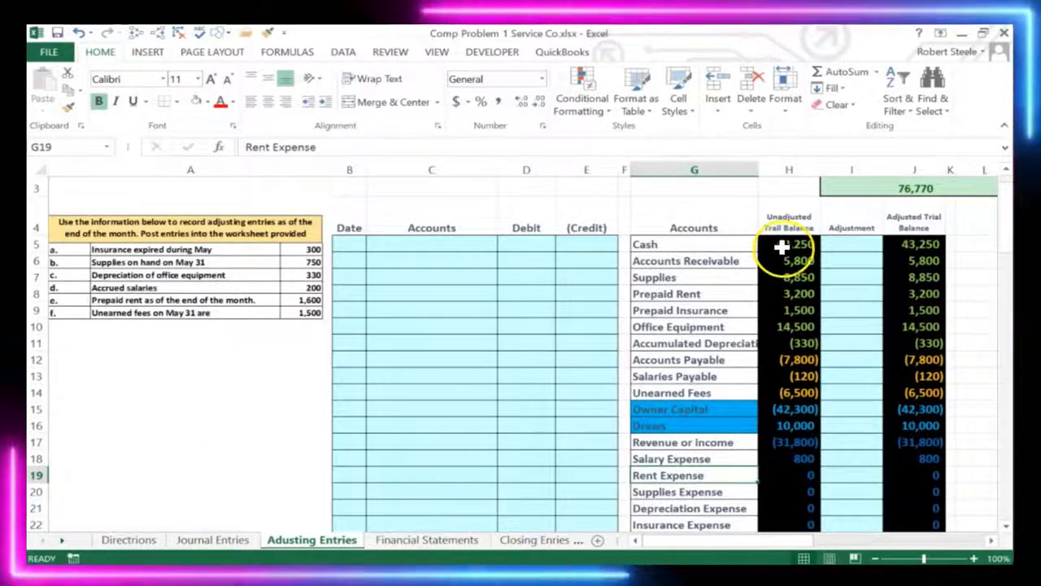
click(779, 220)
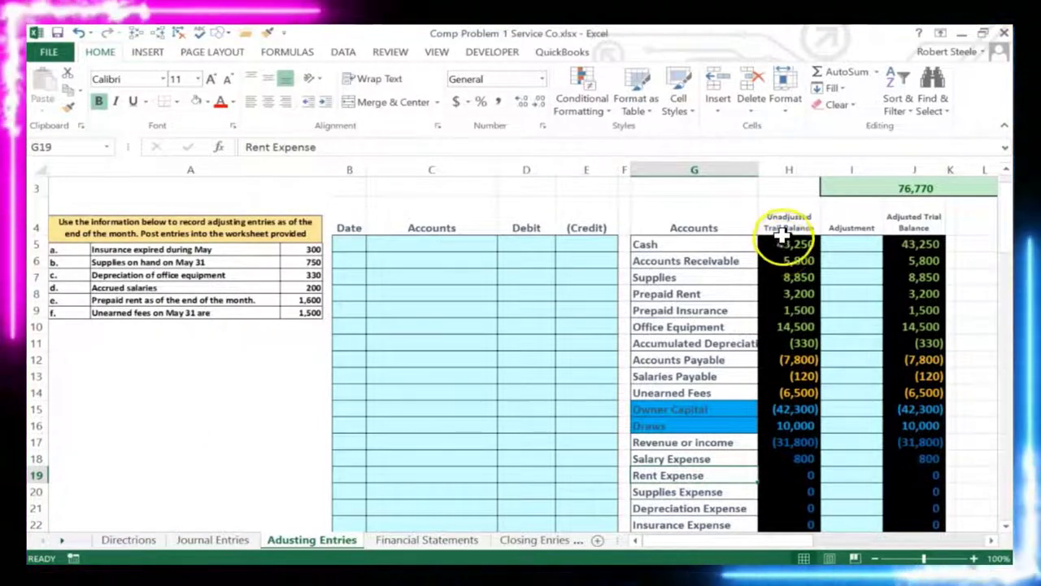
drag(784, 244, 796, 479)
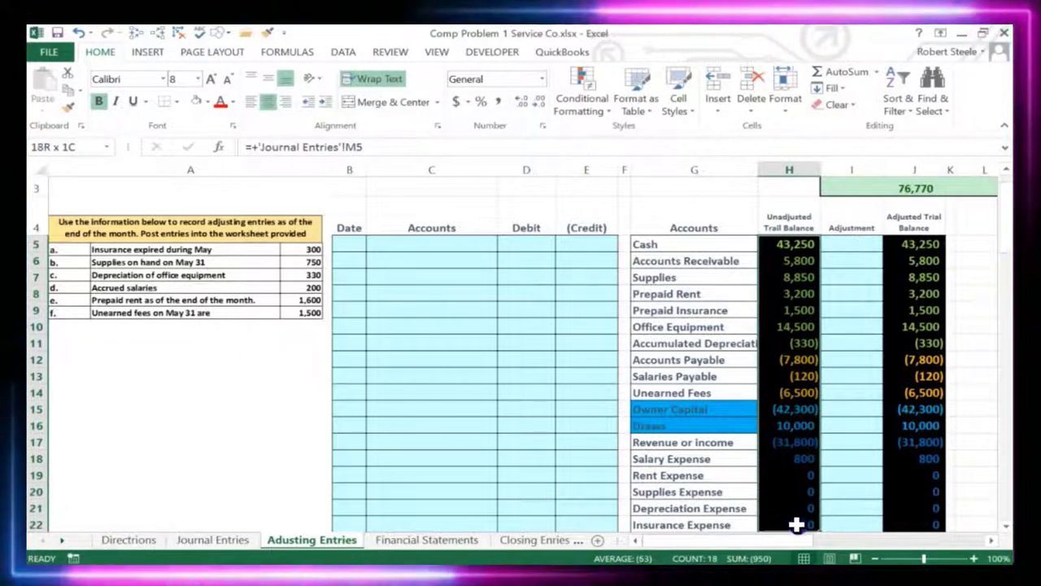
drag(796, 525, 796, 534)
drag(796, 482, 796, 484)
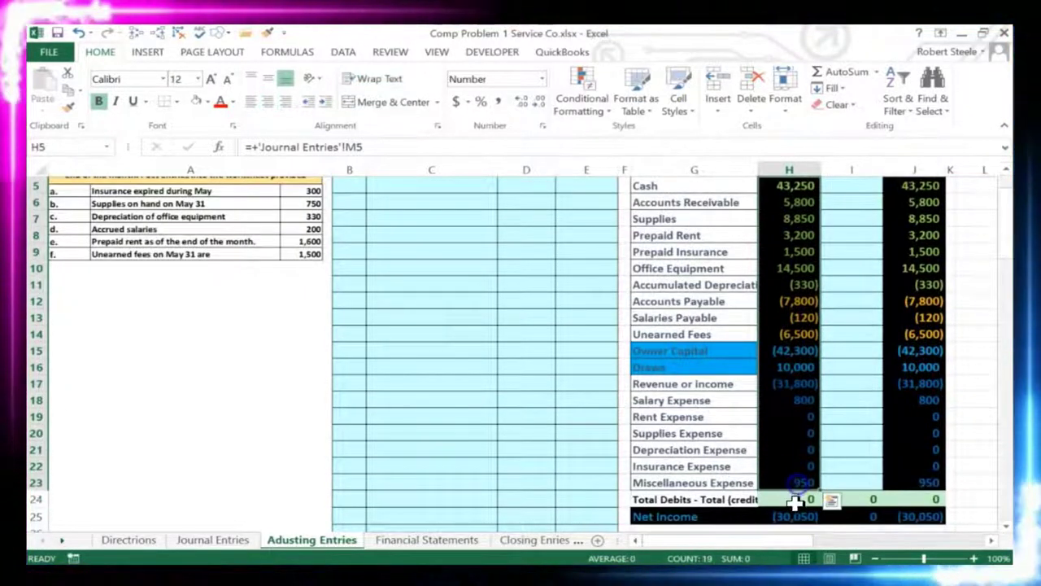
click(794, 499)
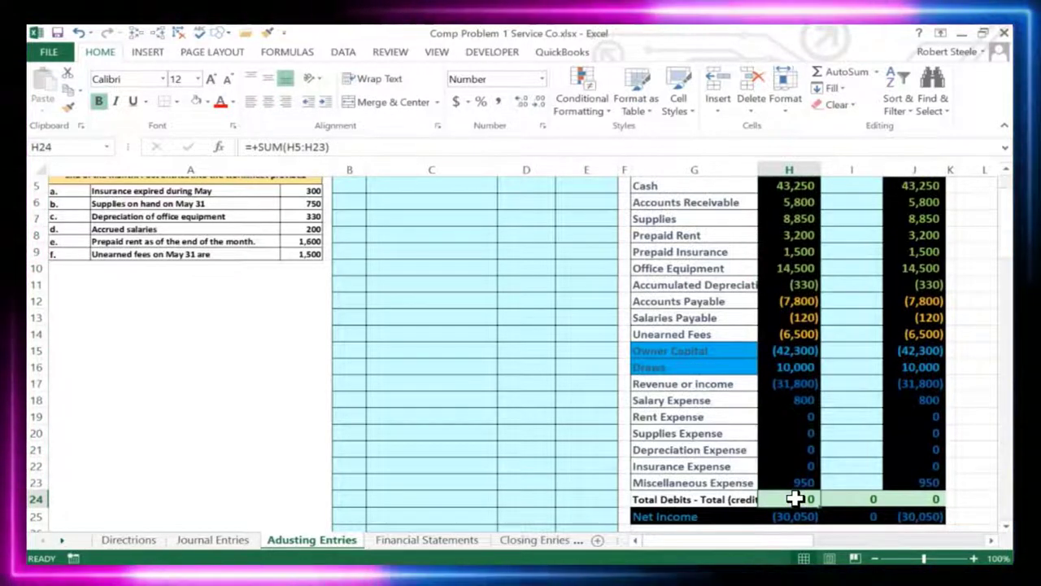
click(678, 468)
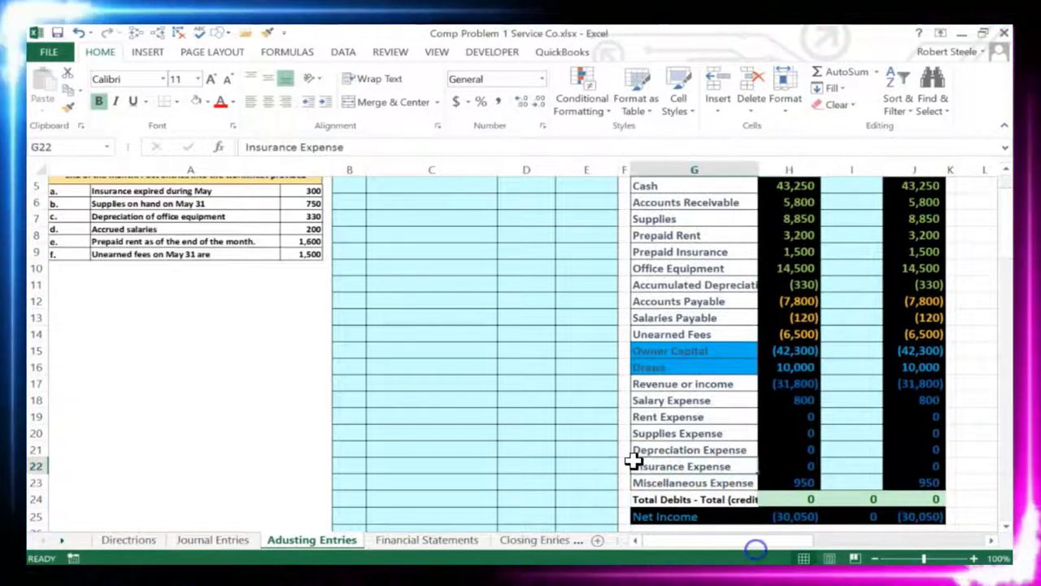
Step: Inspect the Supplies row's adjustment cell and its adjusted trial balance formula
scroll(699, 444, up, 2)
click(848, 334)
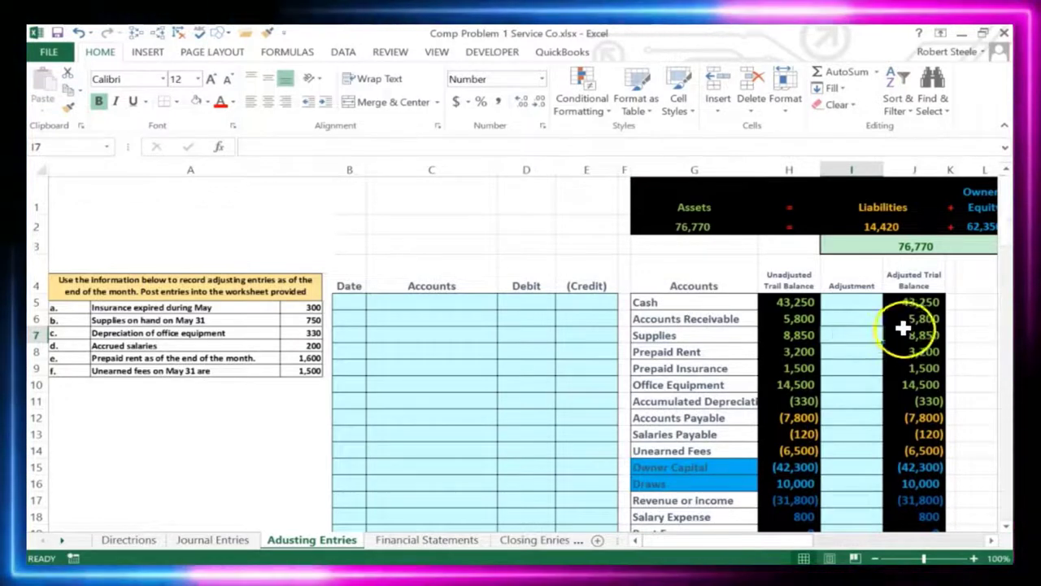
click(905, 332)
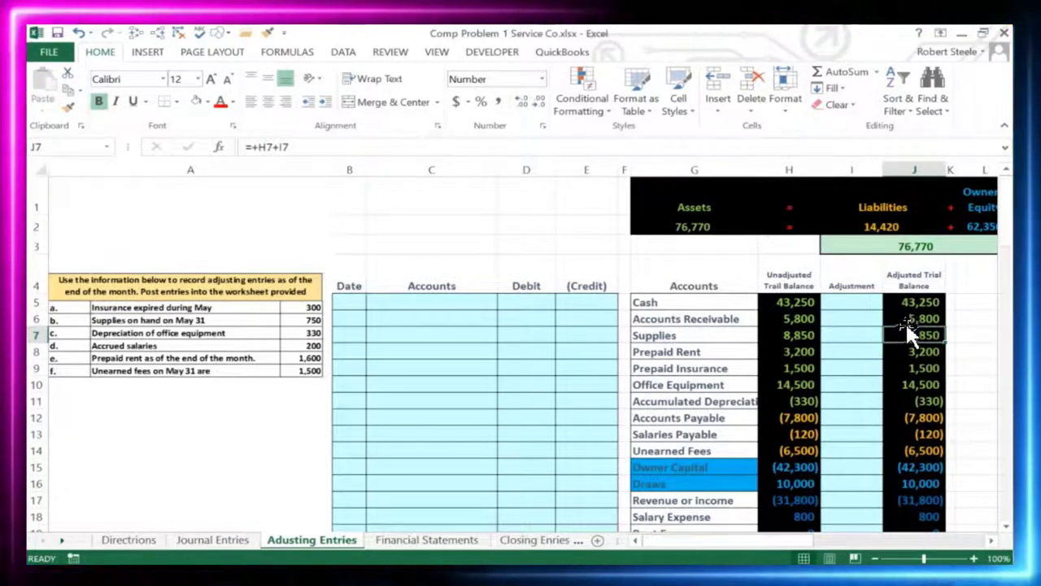
Step: Inspect the formulas behind the Assets, Liabilities and Owner's Equity totals in the accounting equation without changing them
click(691, 227)
double_click(691, 227)
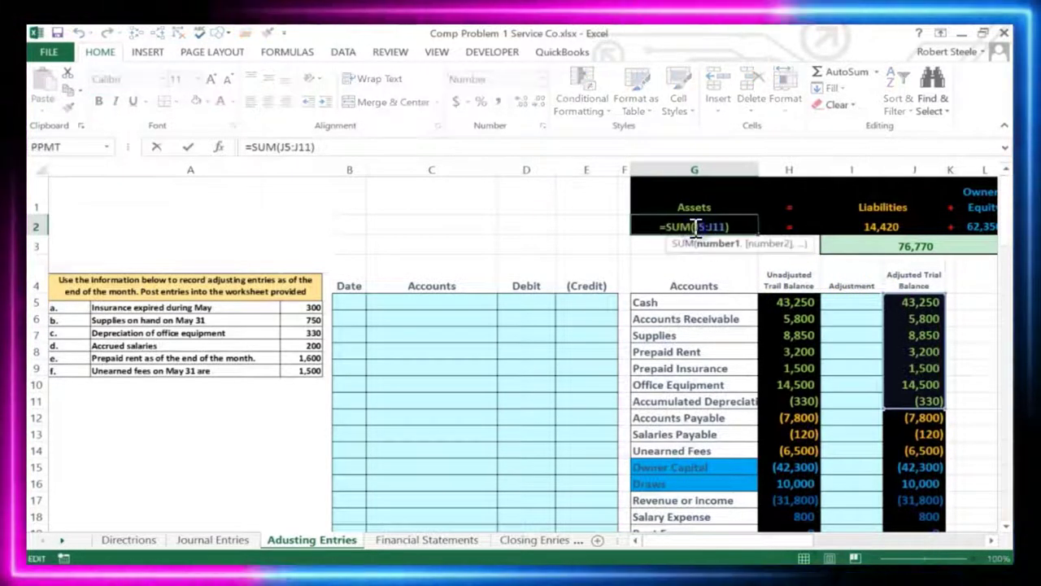
key(Escape)
click(854, 227)
double_click(854, 228)
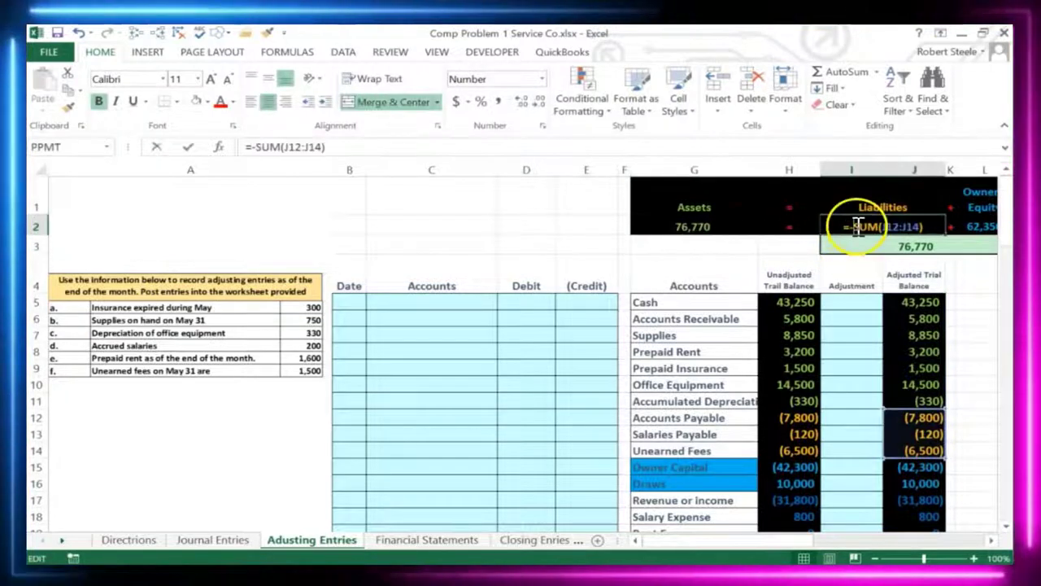
key(Escape)
double_click(982, 225)
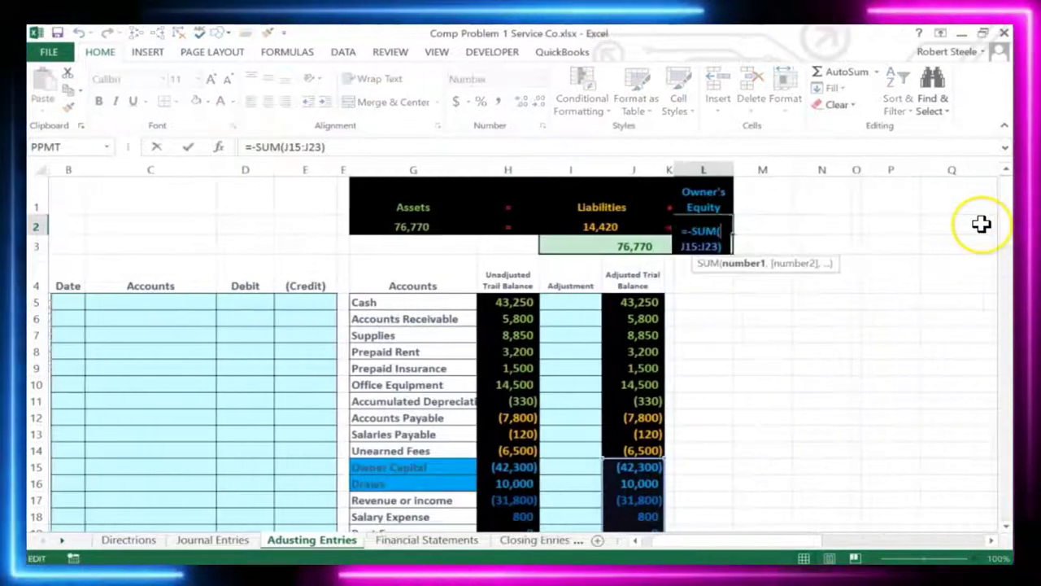
key(Escape)
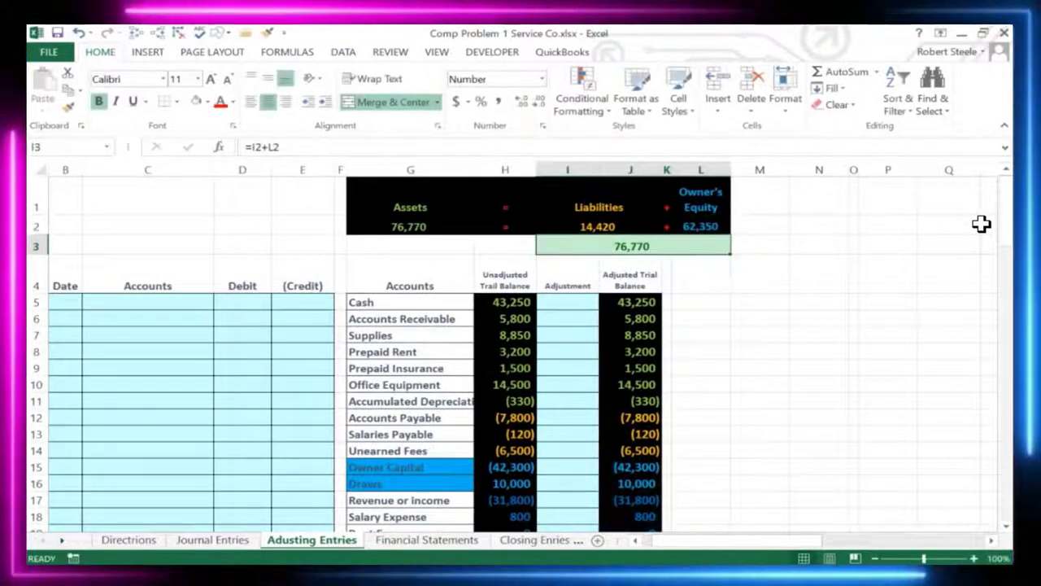
Step: Enter the date 5/31 in cell B5, the first Date row of the adjusting entries journal
key(Left)
key(Left)
key(Left)
key(Left)
key(Left)
key(Left)
key(Left)
key(Left)
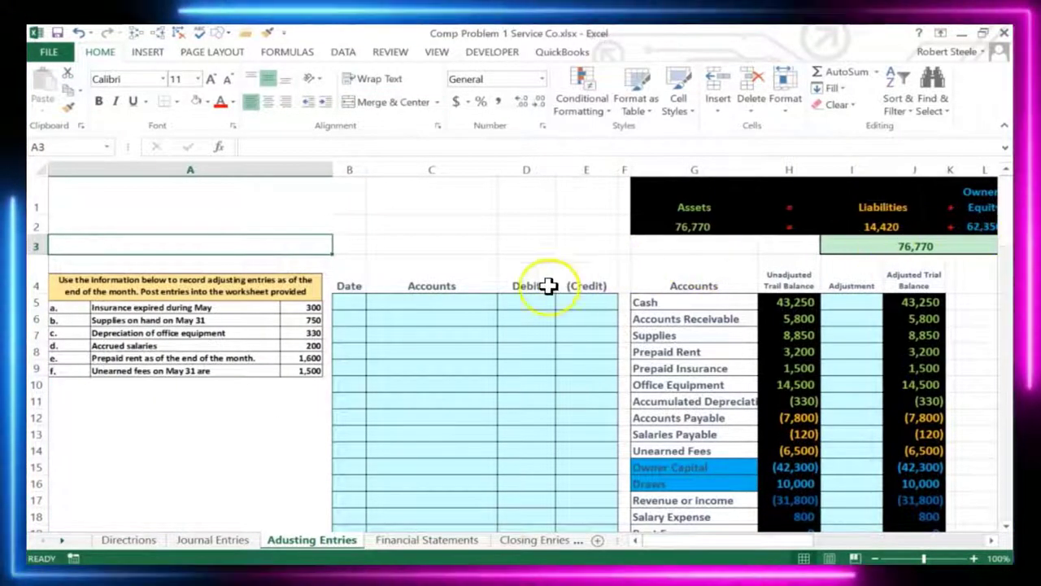
click(346, 301)
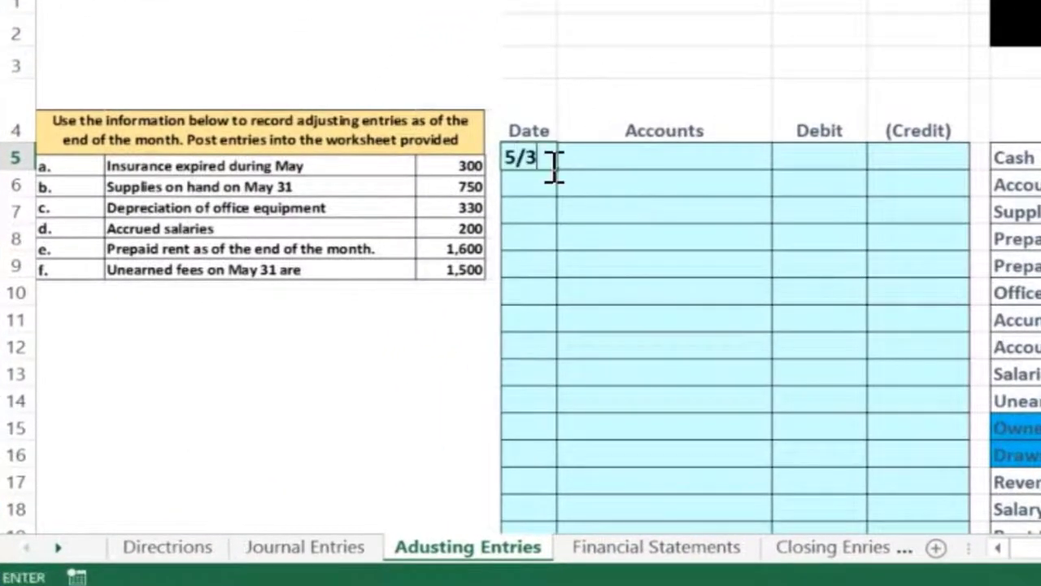
key(Return)
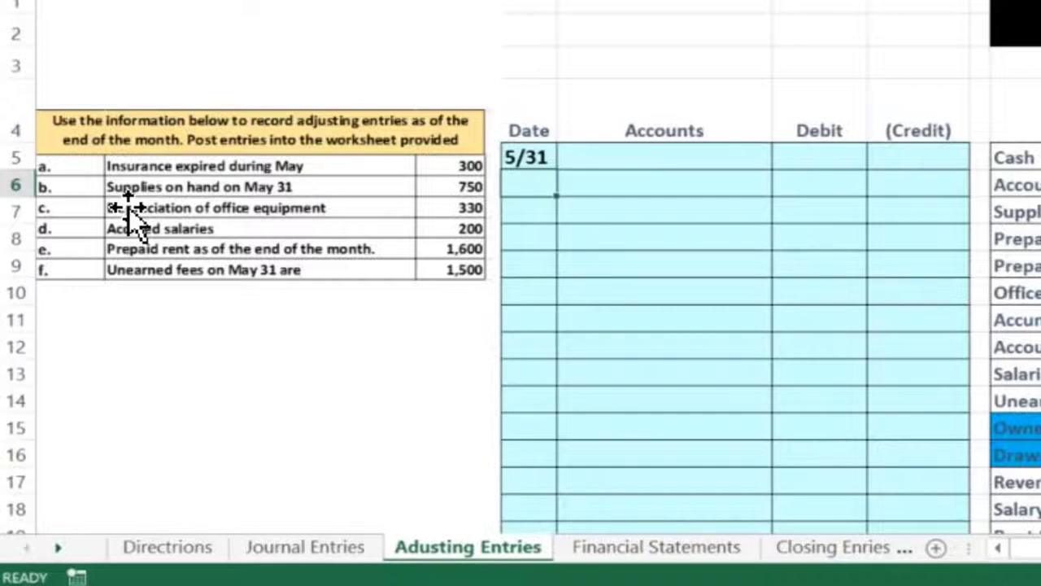
Step: Highlight the Prepaid Insurance account name in cell G9 of the trial balance with a light green fill
drag(1015, 157, 1034, 185)
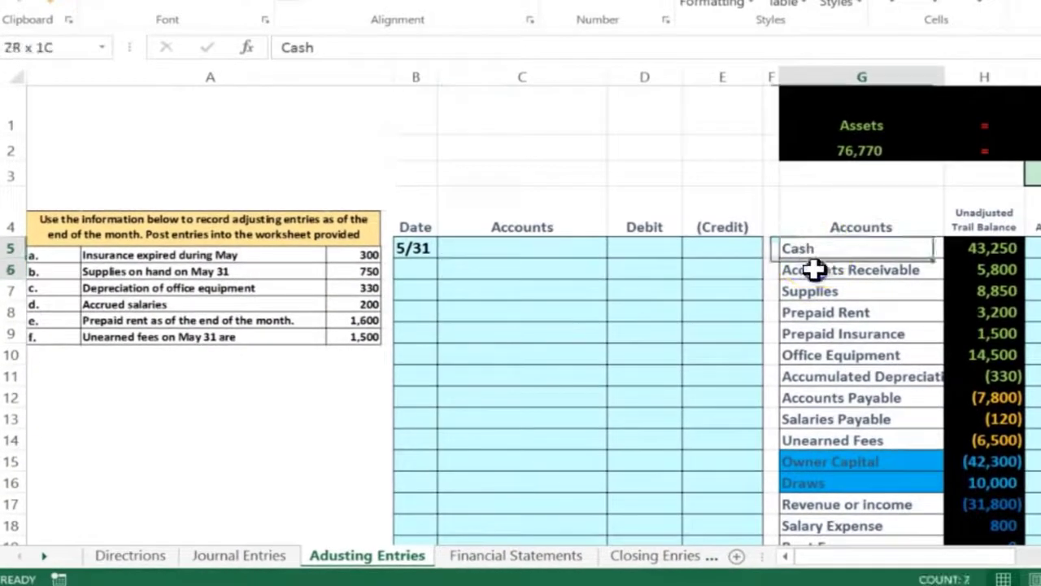
drag(814, 270, 830, 427)
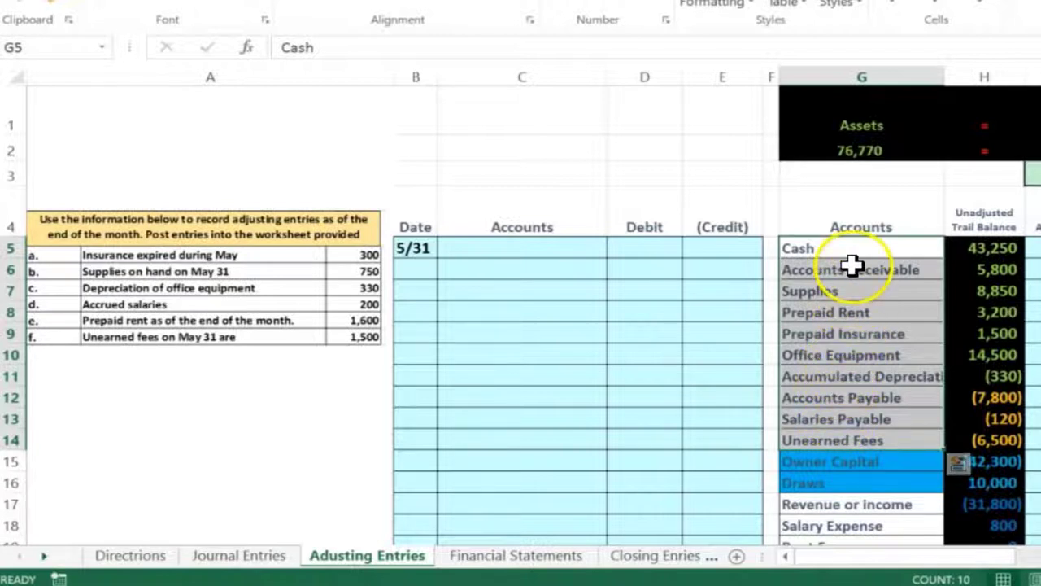
click(861, 334)
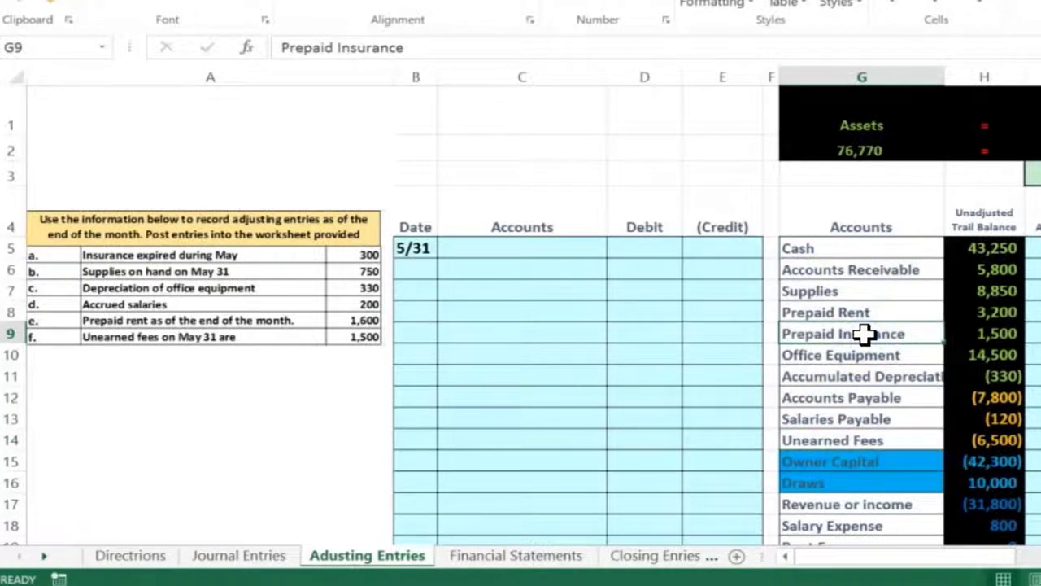
right_click(863, 335)
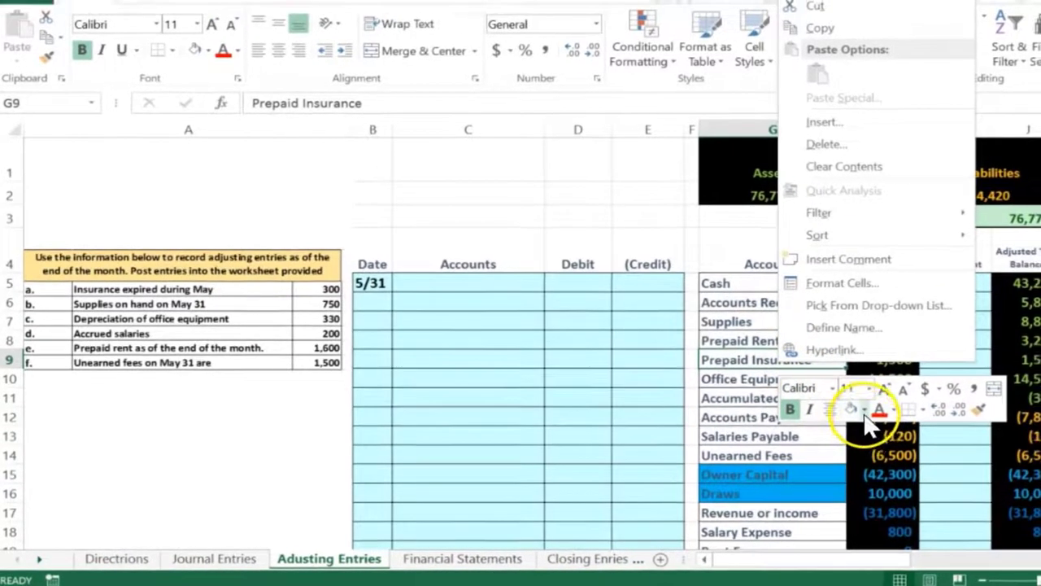
click(864, 412)
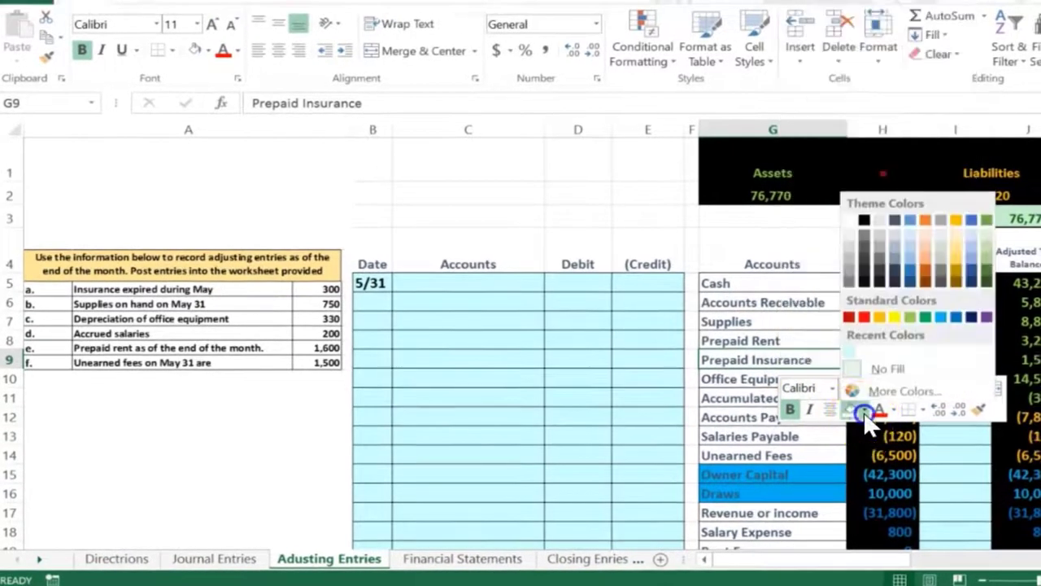
click(910, 314)
click(780, 337)
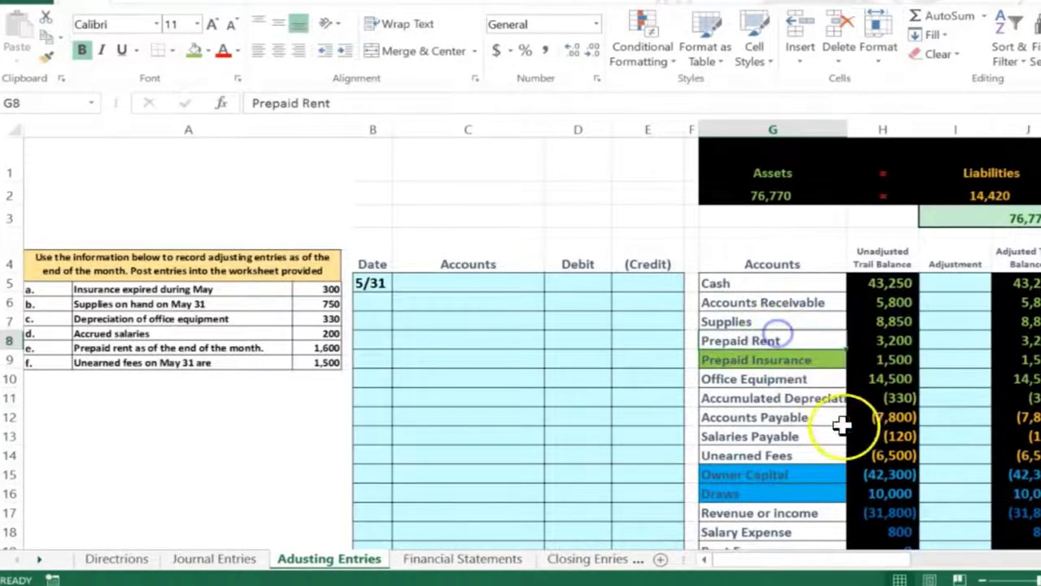
Step: Highlight the Insurance Expense account name in cell G22 with the same green fill
click(979, 578)
click(979, 577)
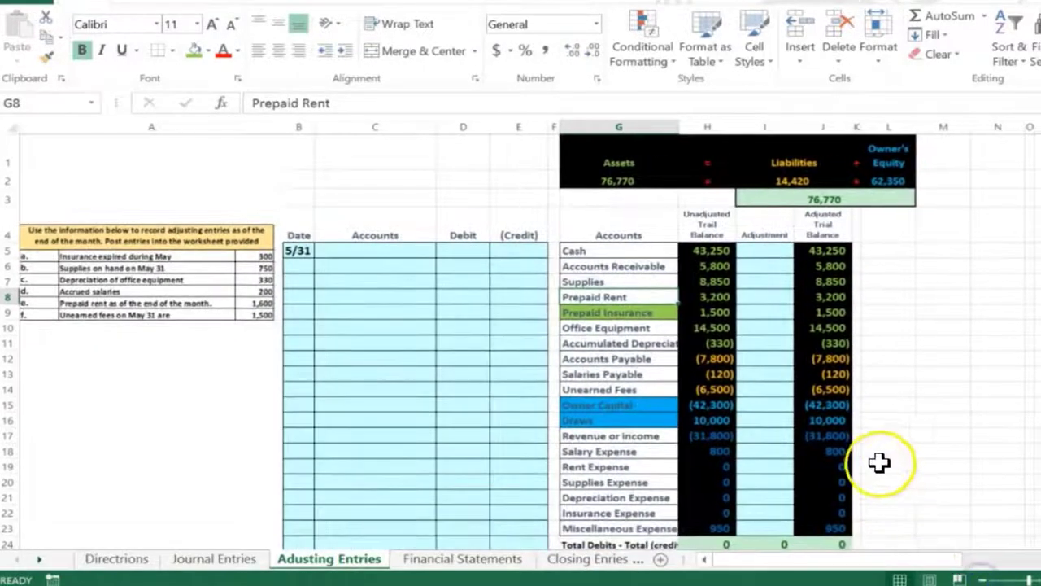
scroll(720, 425, down, 1)
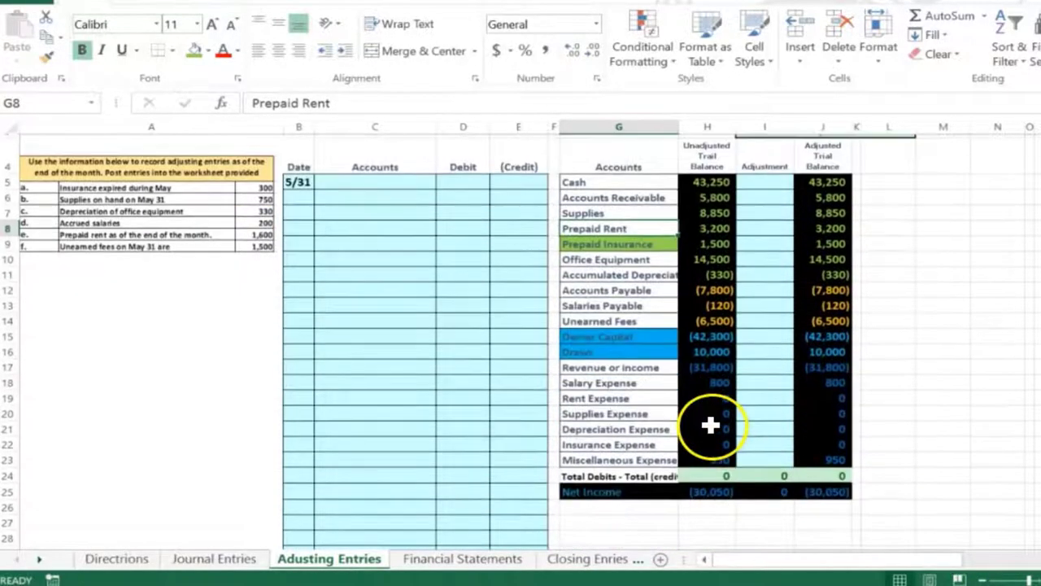
drag(624, 366, 632, 412)
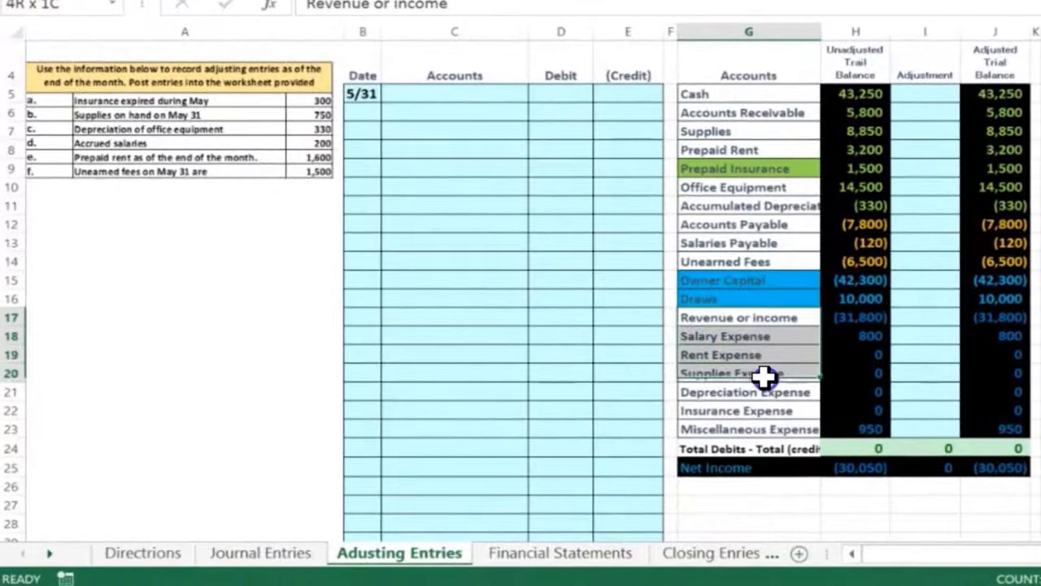
drag(763, 375, 771, 420)
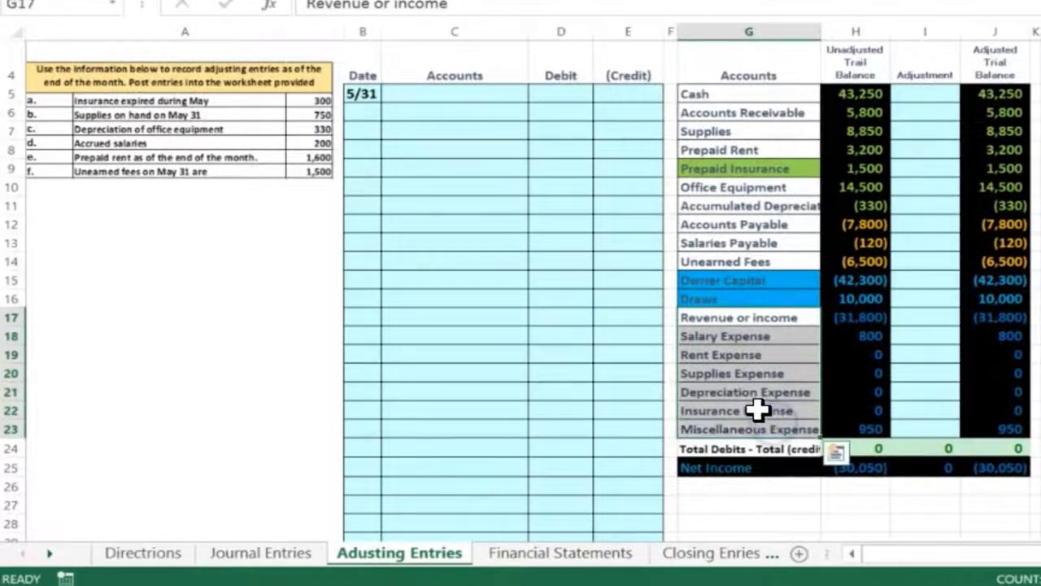
click(757, 411)
right_click(757, 411)
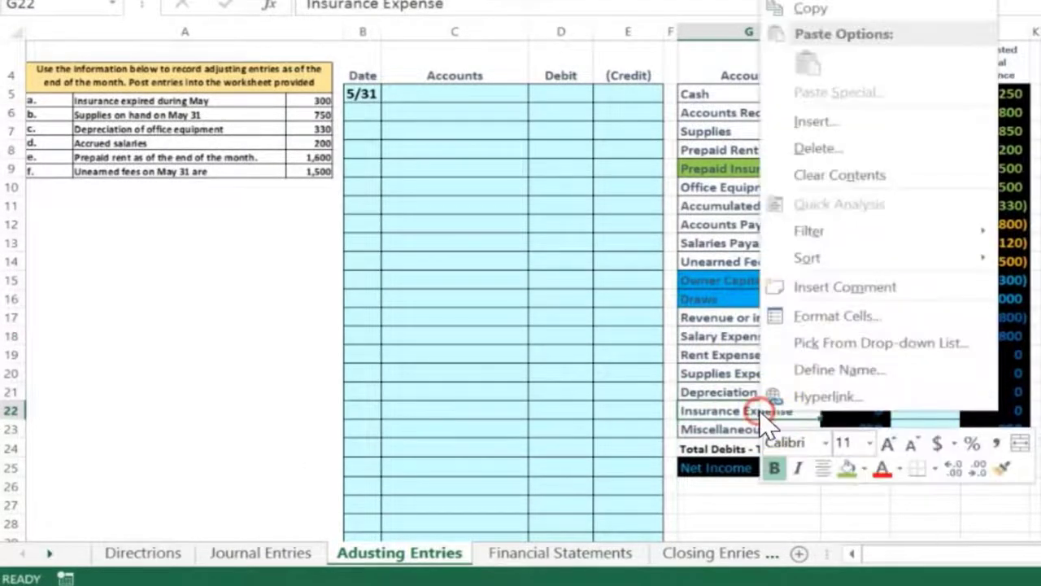
click(842, 473)
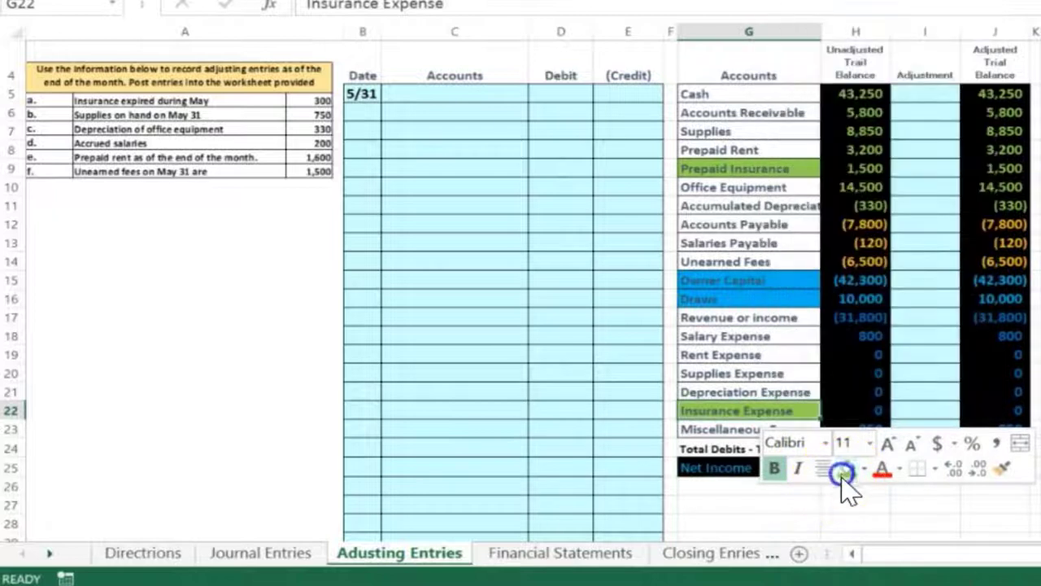
click(842, 525)
click(769, 343)
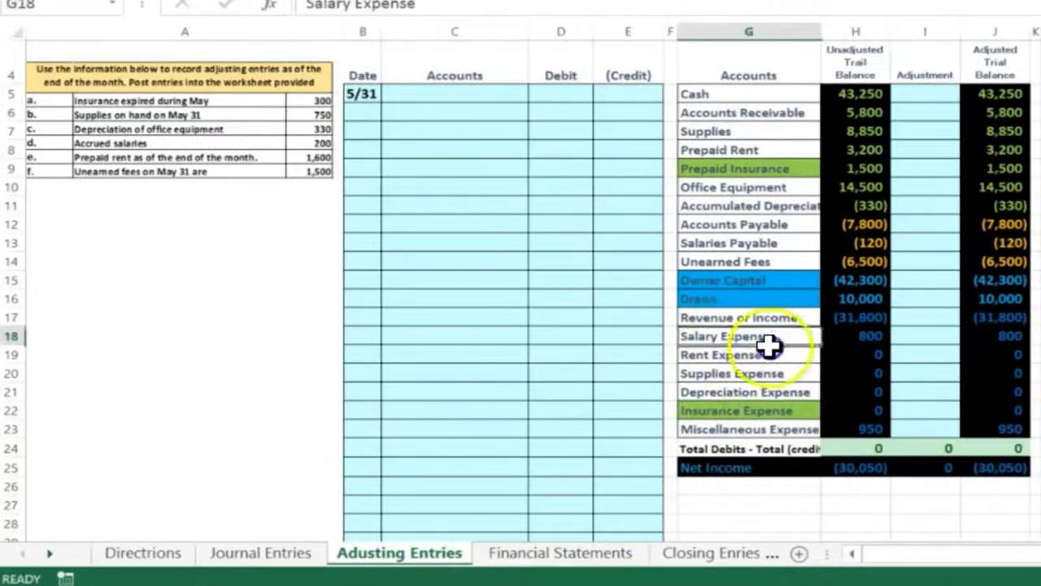
Step: Copy the Insurance Expense account name from G22 into journal cell C5, pasting values only
drag(769, 343, 998, 422)
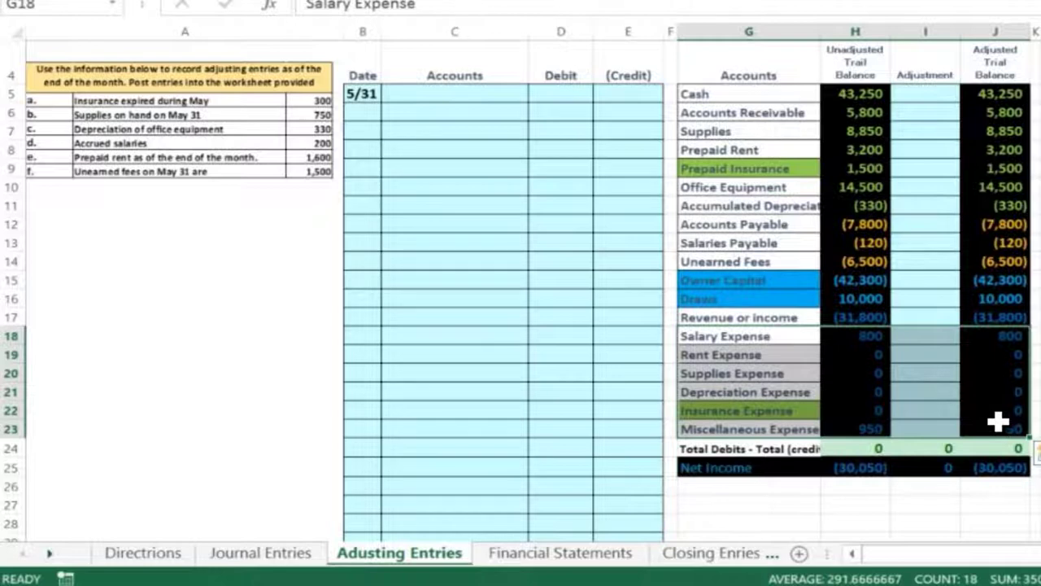
click(767, 409)
right_click(767, 409)
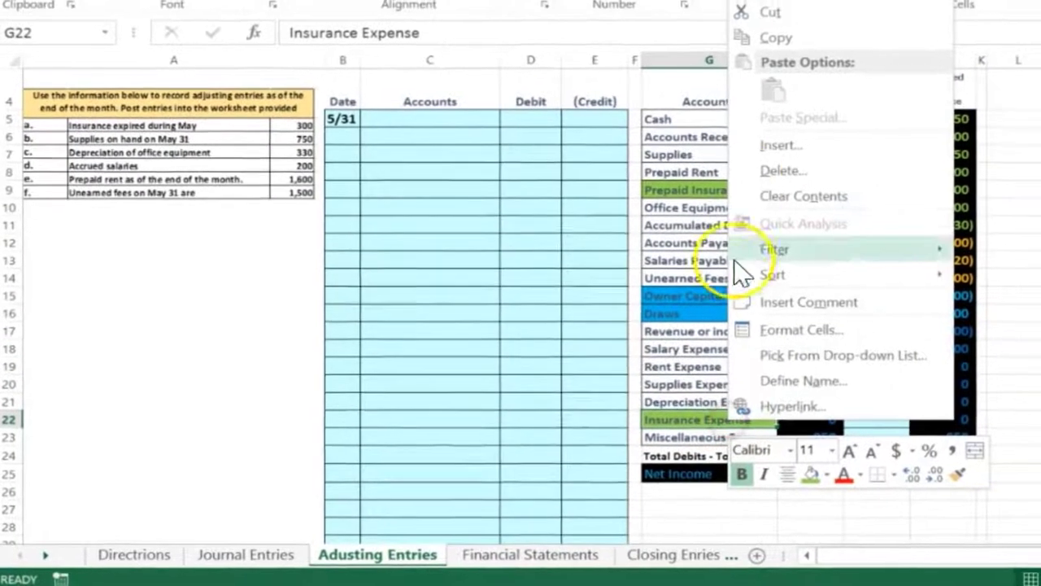
click(797, 7)
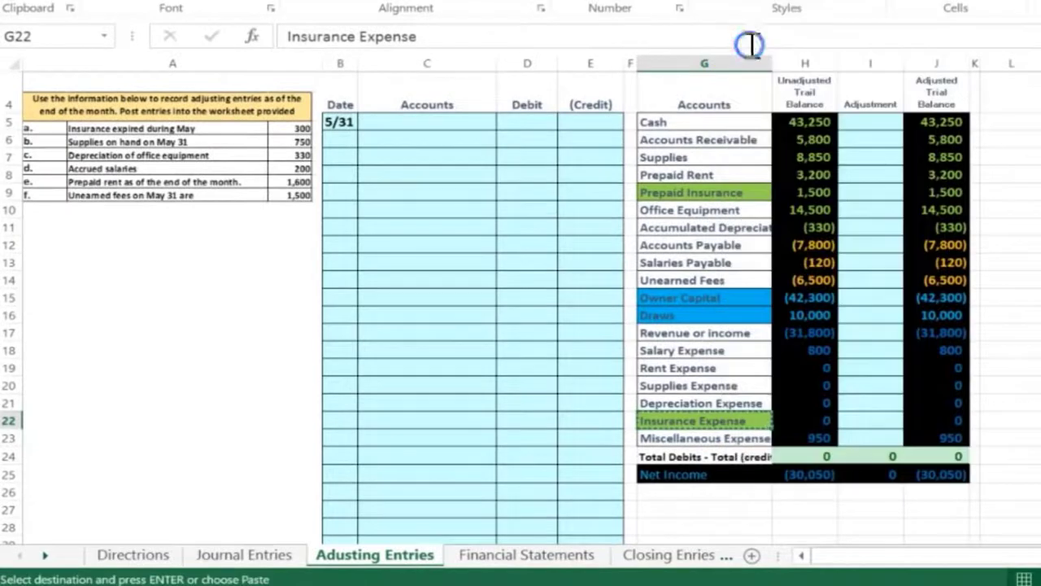
click(427, 120)
right_click(429, 122)
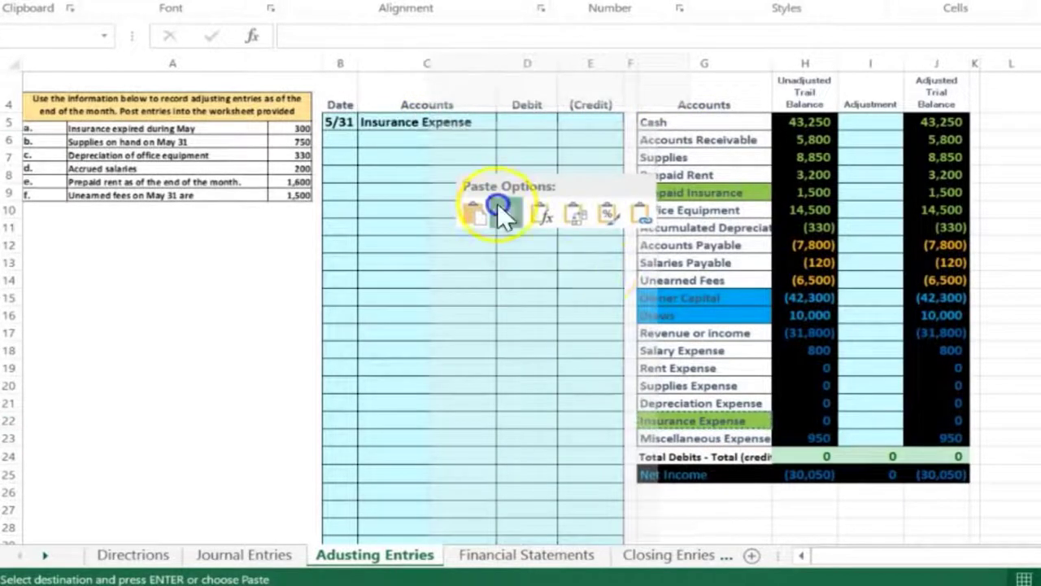
click(497, 205)
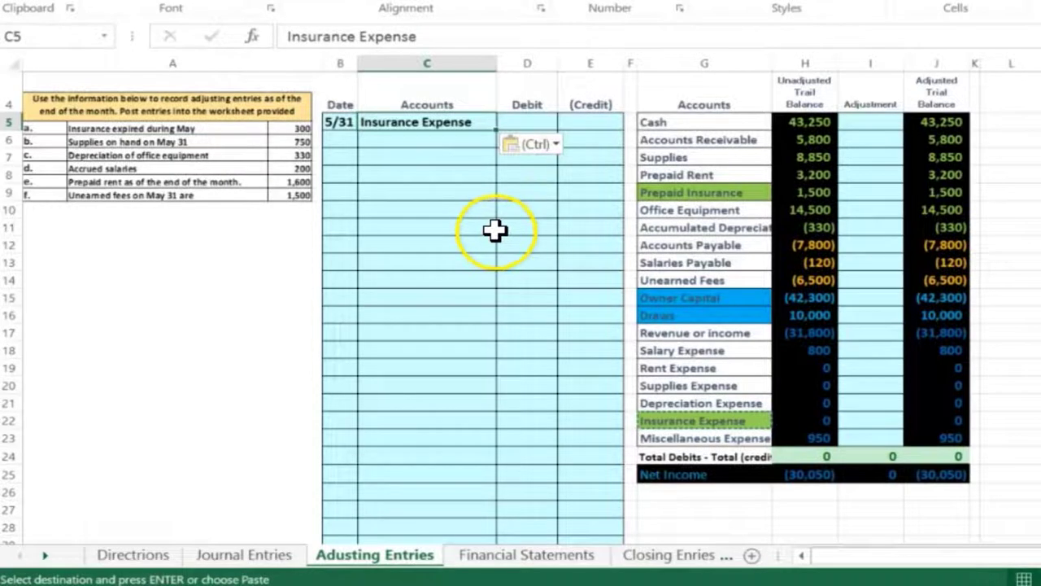
Step: Copy the Prepaid Insurance account name from G9 into journal cell C6, pasting values only
click(672, 194)
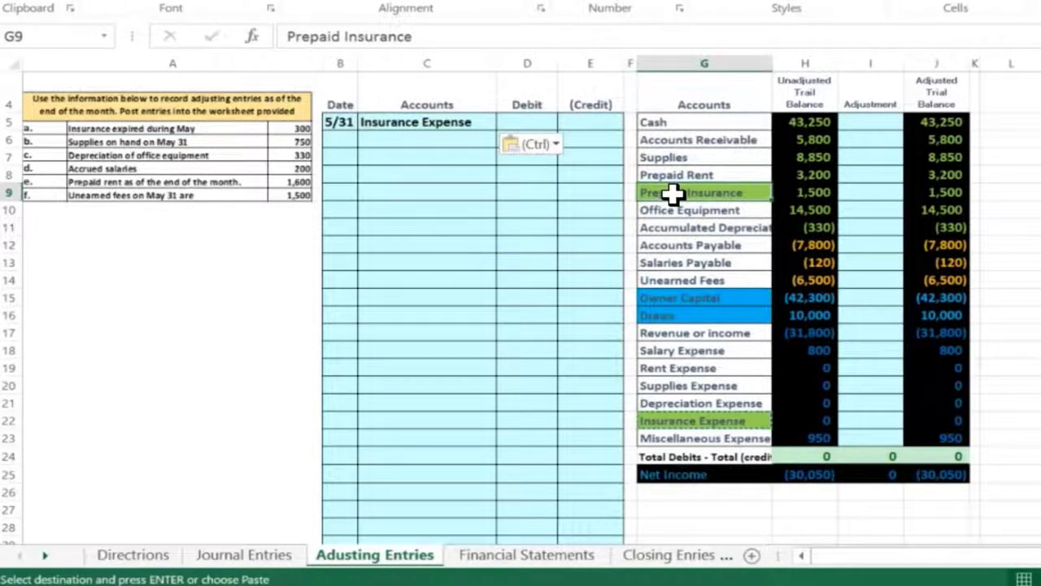
click(667, 218)
right_click(671, 192)
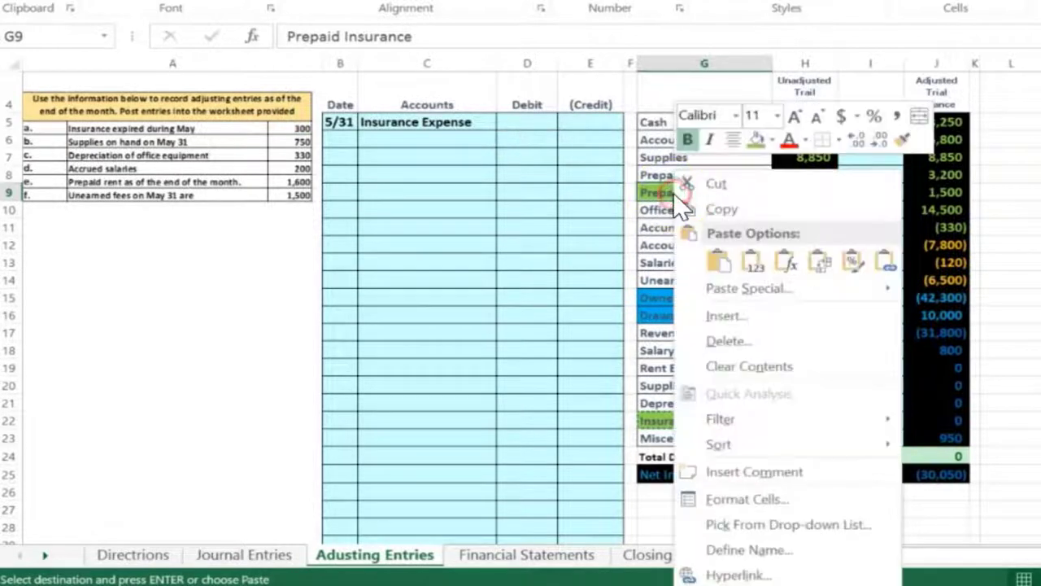
click(767, 275)
click(443, 150)
click(433, 138)
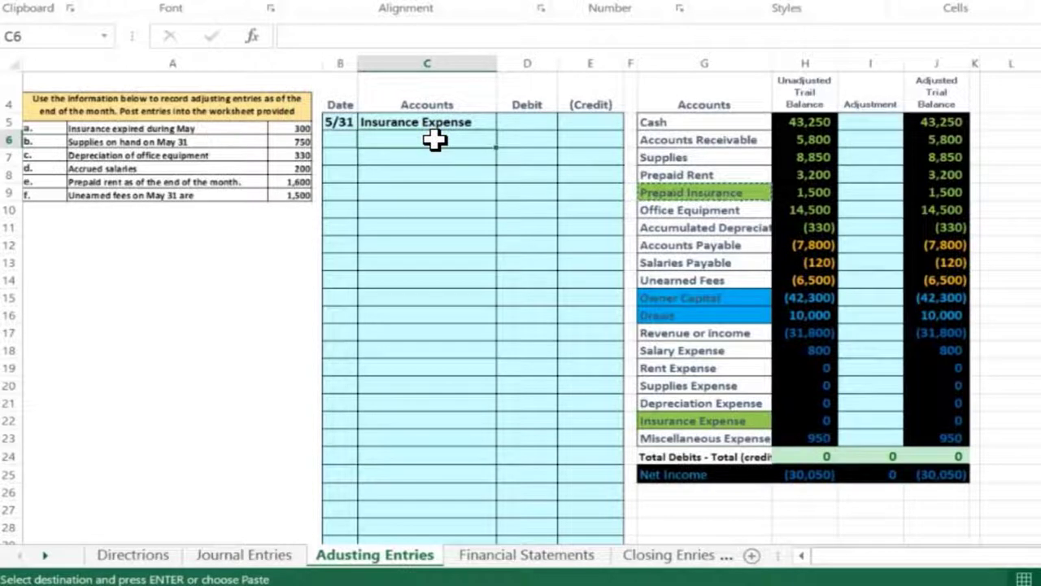
right_click(436, 142)
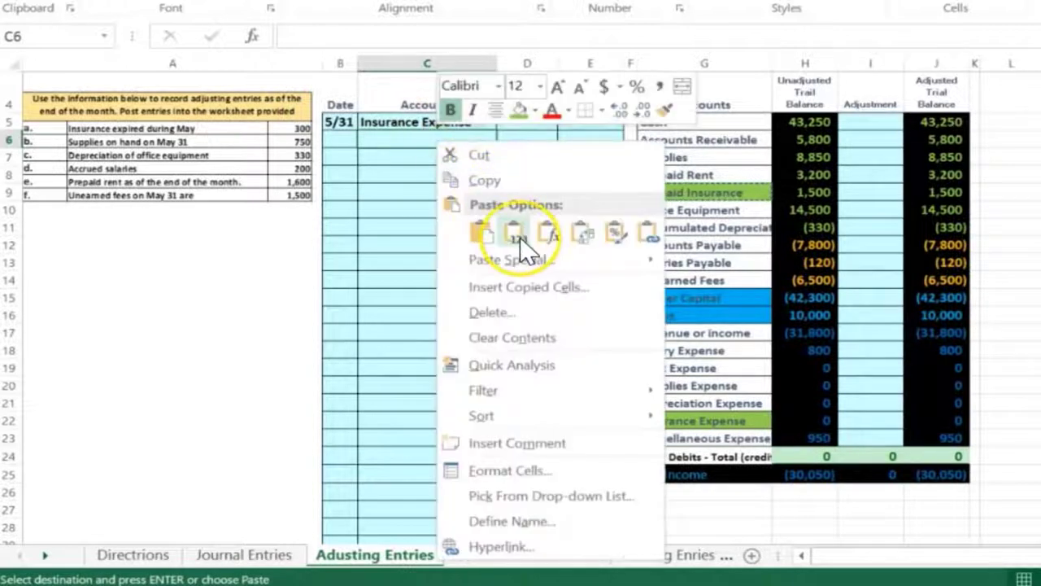
click(520, 237)
click(433, 153)
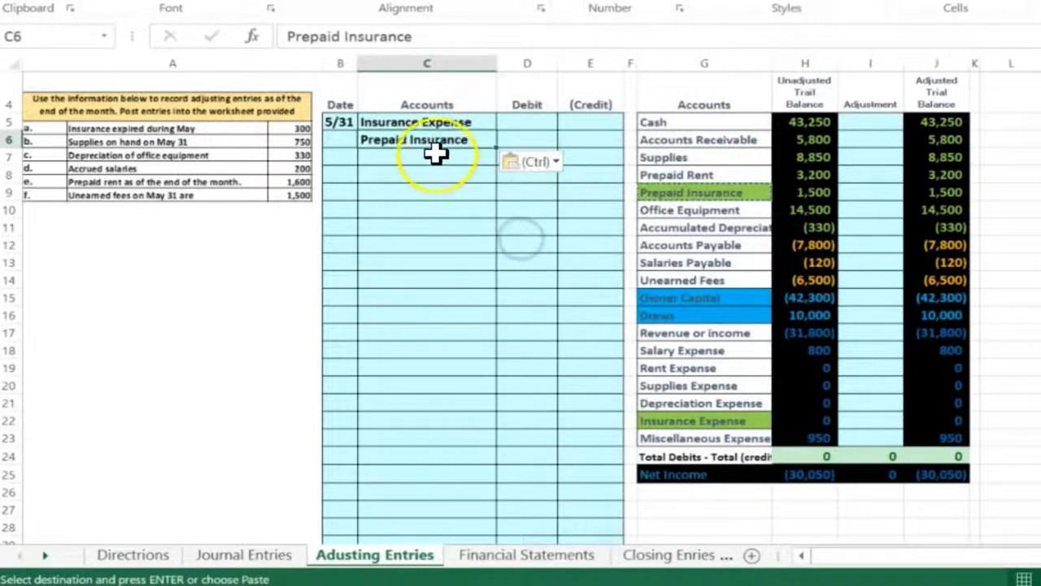
click(437, 141)
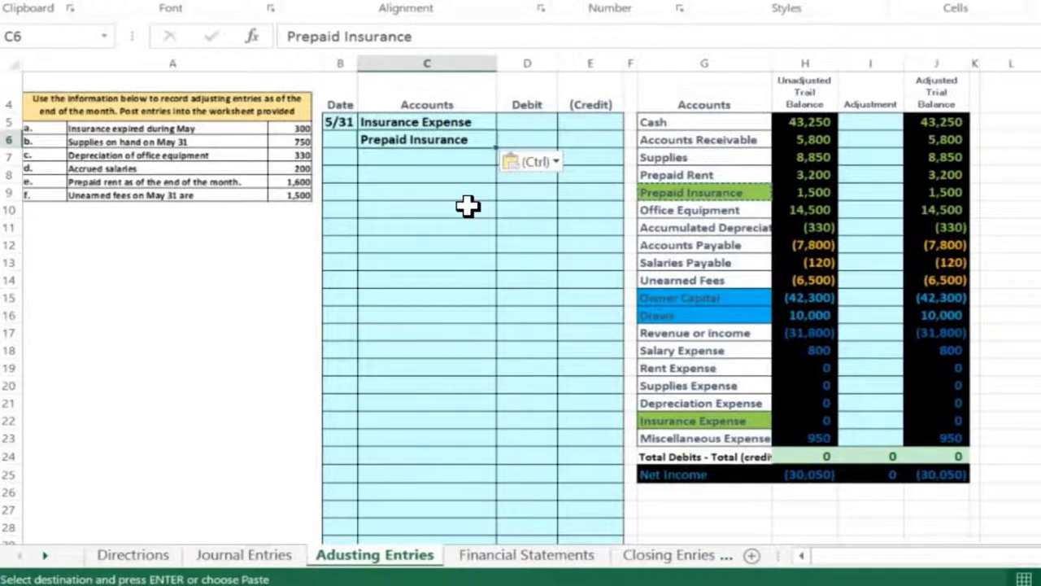
Step: Enter -300 in the journal's Credit column for Prepaid Insurance, cell E6
click(456, 121)
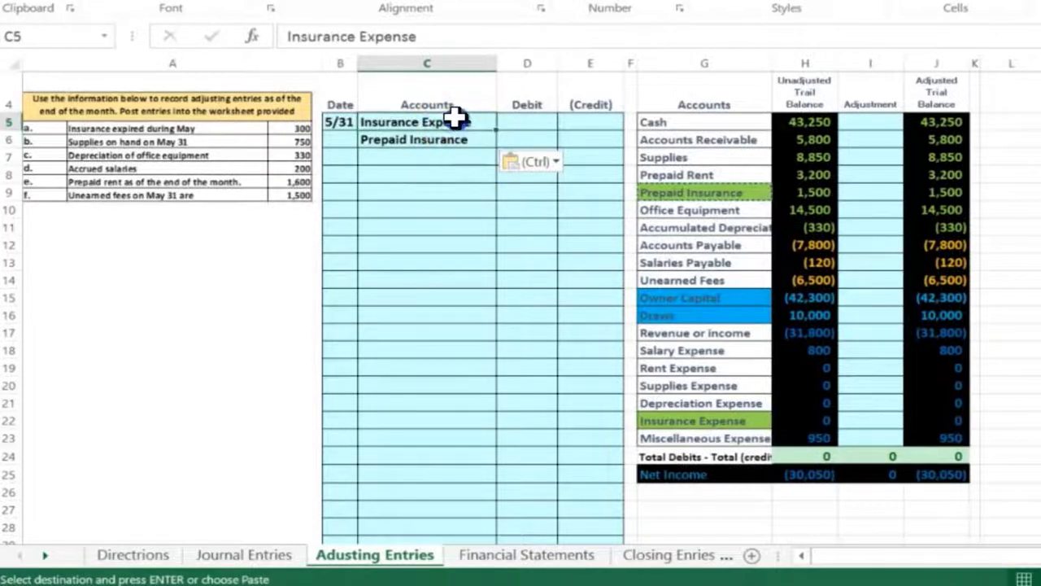
click(440, 138)
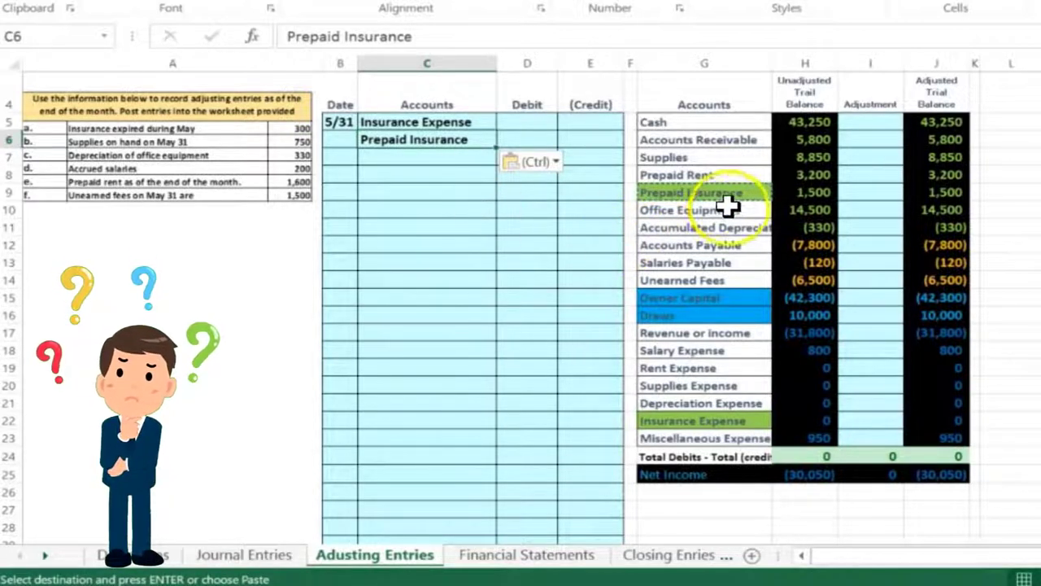
drag(716, 193, 930, 195)
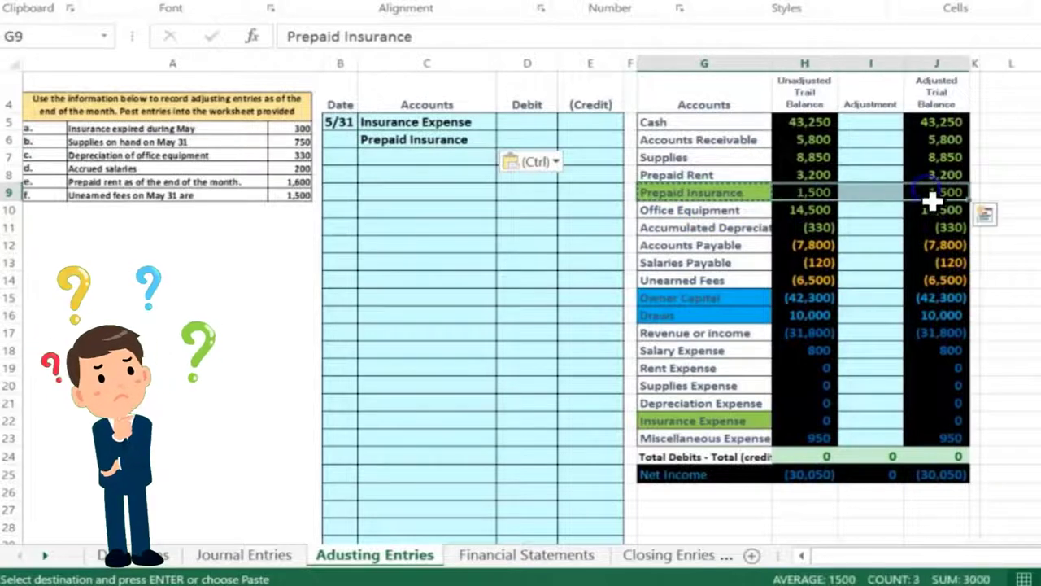
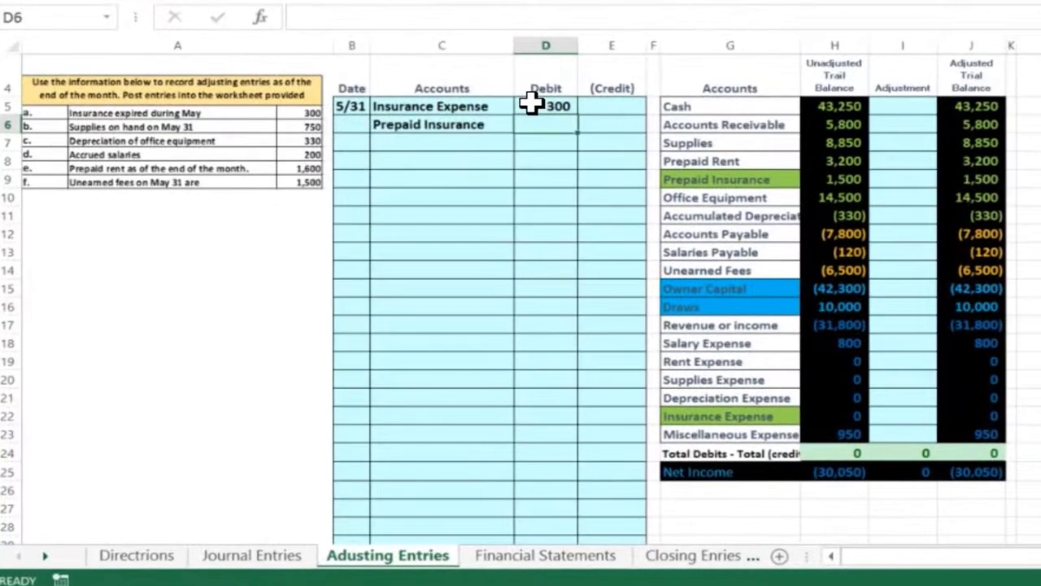
key(Right)
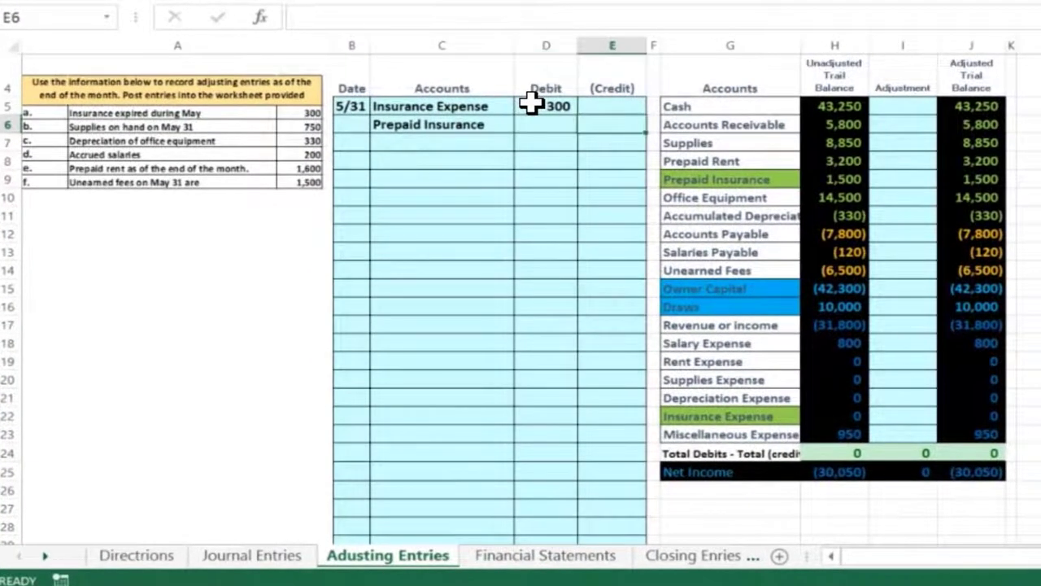
text(-300)
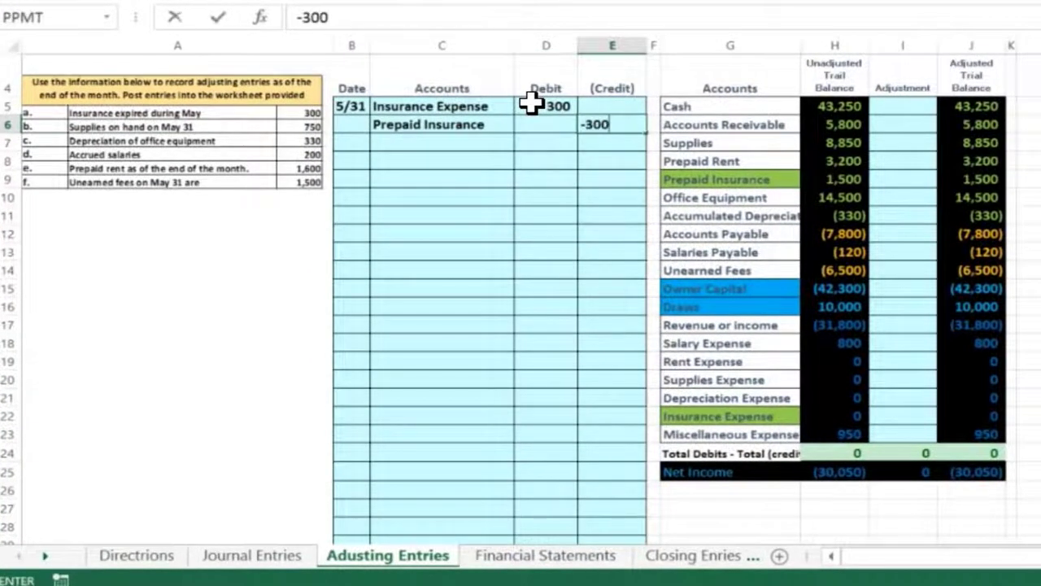
key(Return)
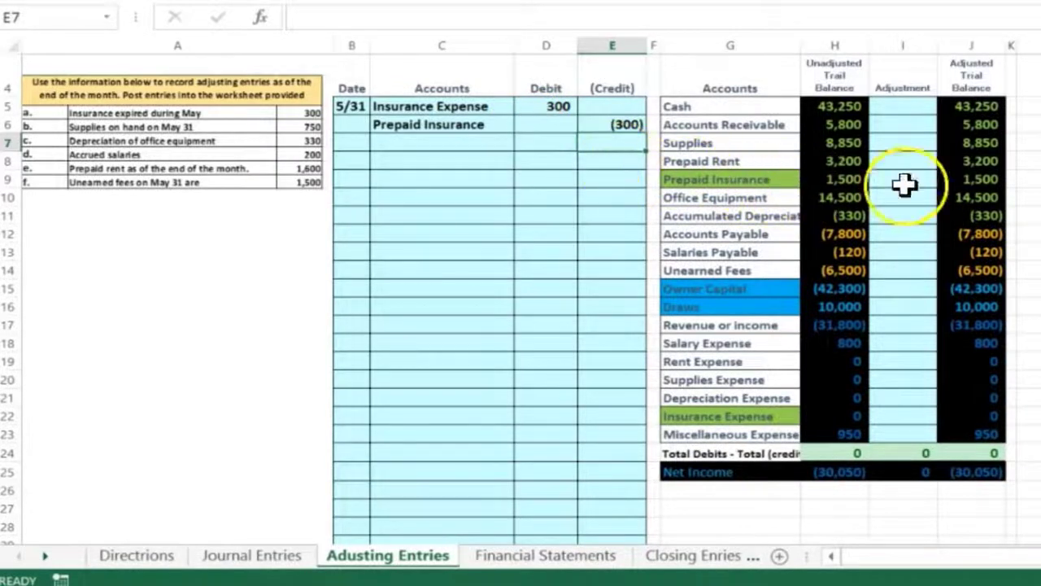
Step: Post the Insurance Expense debit to the worksheet by linking Adjustment cell I22 to journal cell D5 with =D5
click(989, 179)
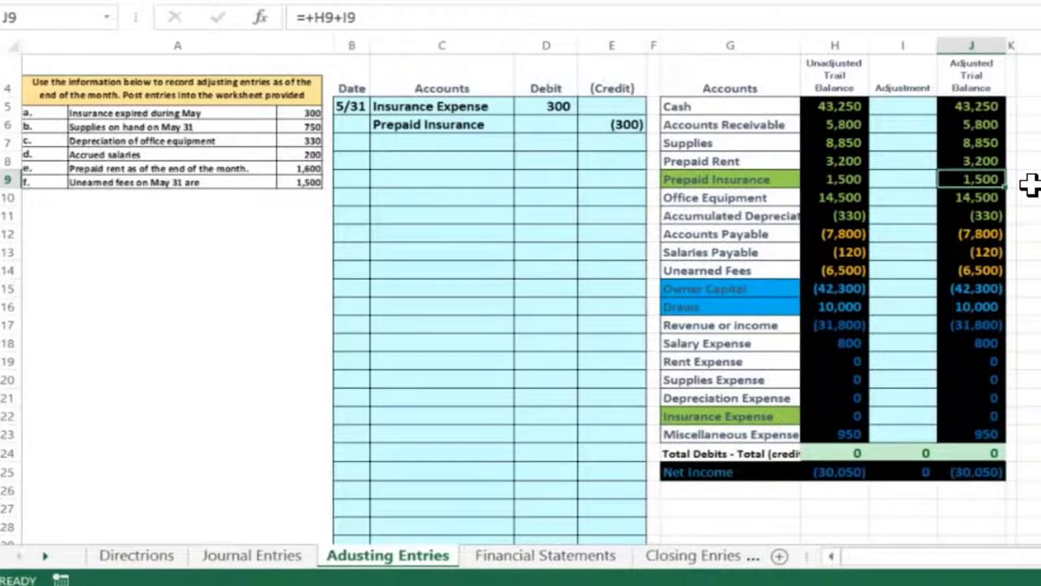
key(Left)
key(Down)
key(Down)
key(Down)
key(Down)
key(Down)
key(Down)
key(Down)
key(Down)
key(Down)
key(Down)
key(Down)
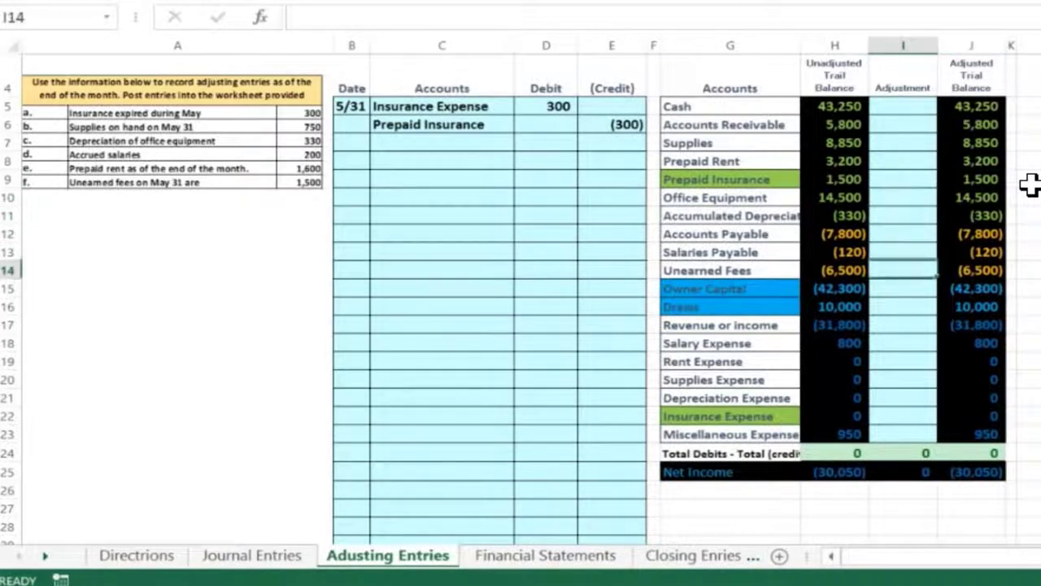
key(Down)
key(Down)
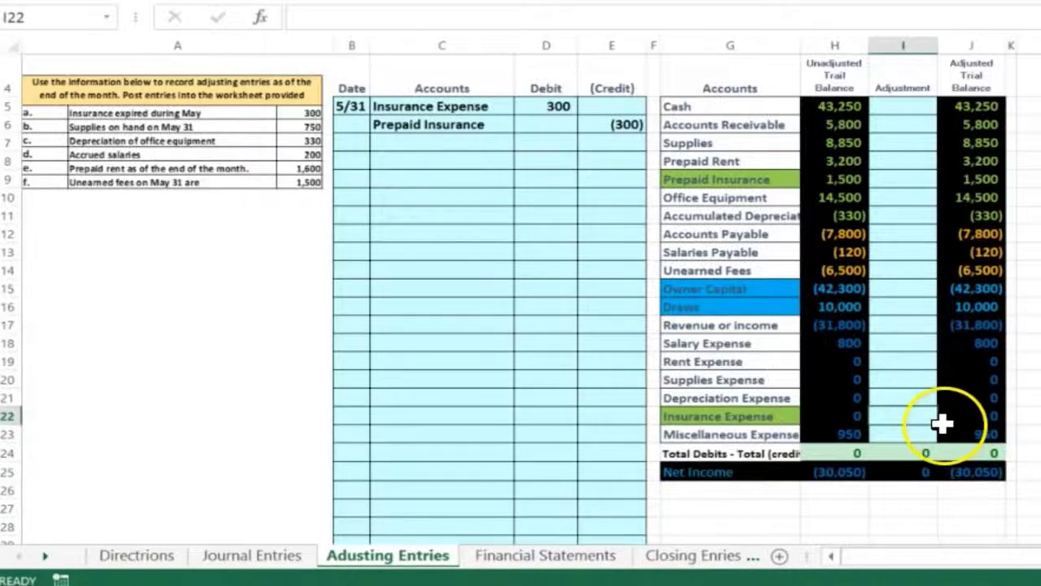
text(=)
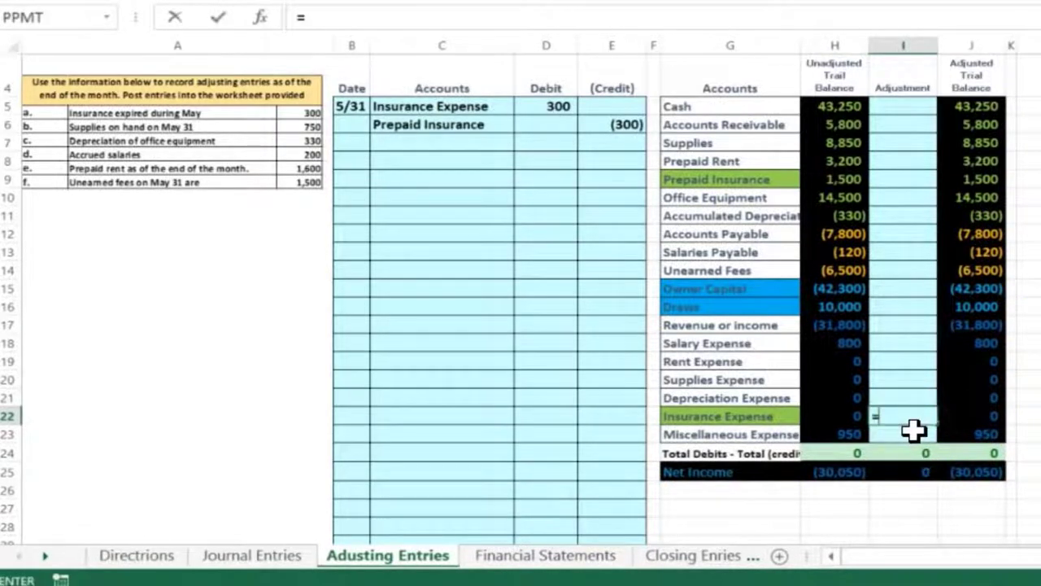
click(561, 106)
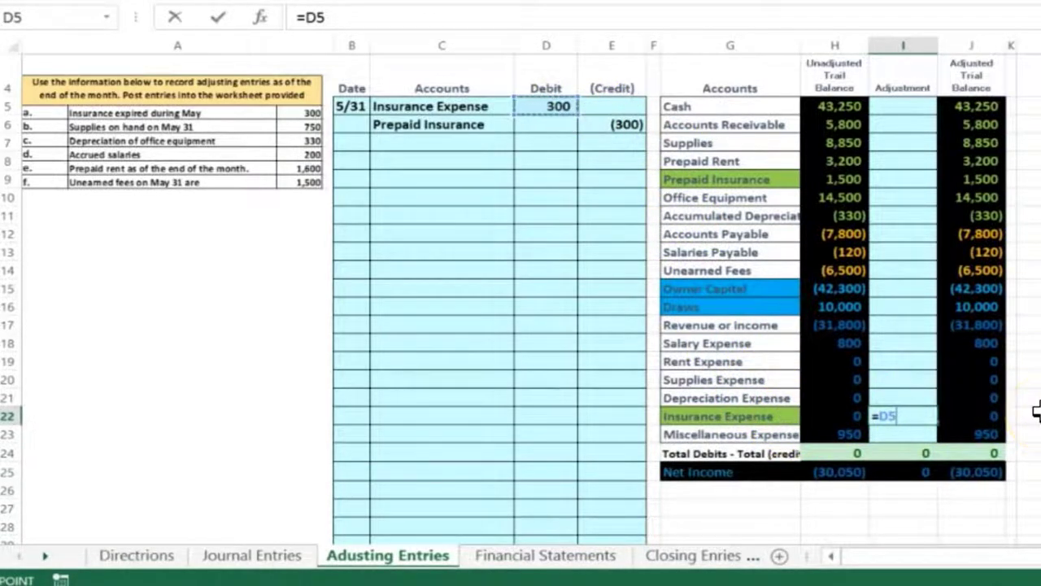
key(Return)
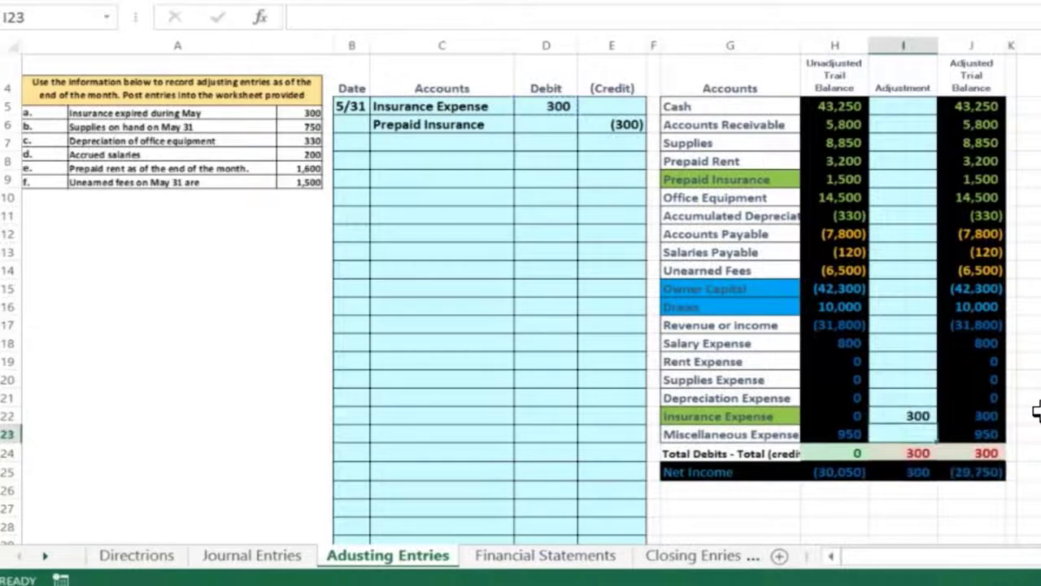
click(1002, 472)
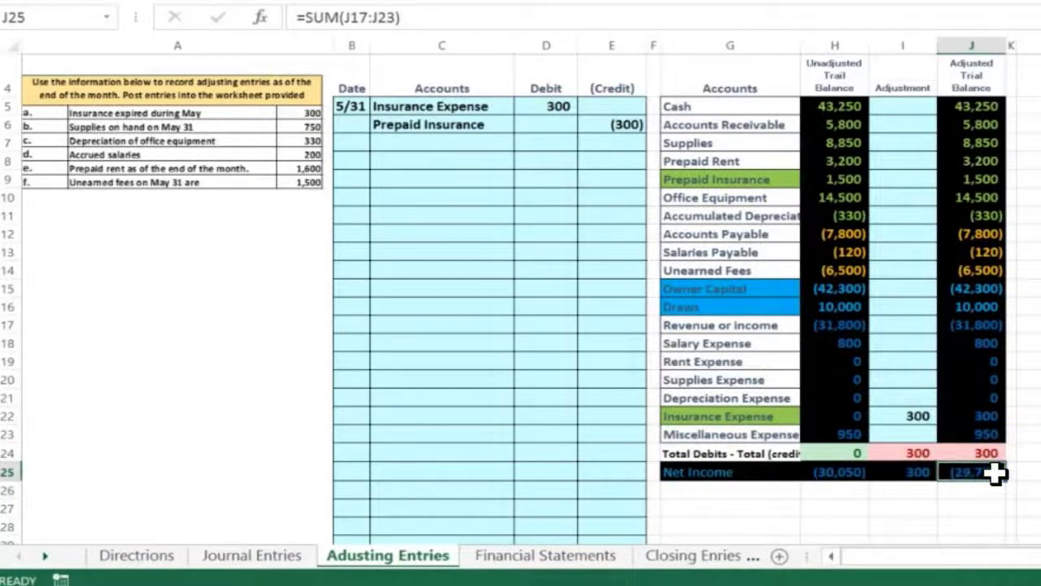
Step: Post the Prepaid Insurance credit to the worksheet by linking Adjustment cell I9 to journal cell E6 with =E6
click(894, 178)
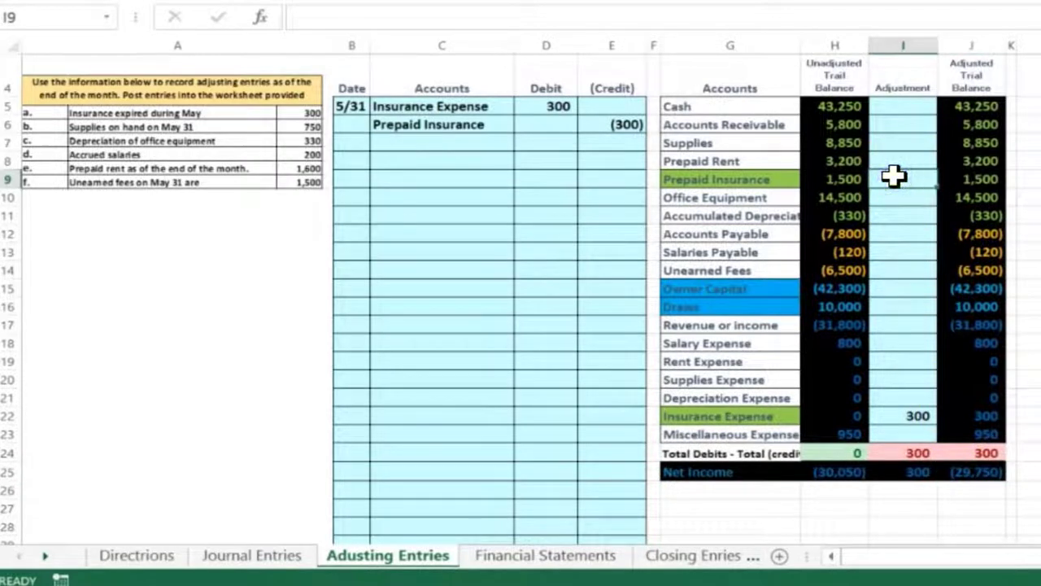
text(=)
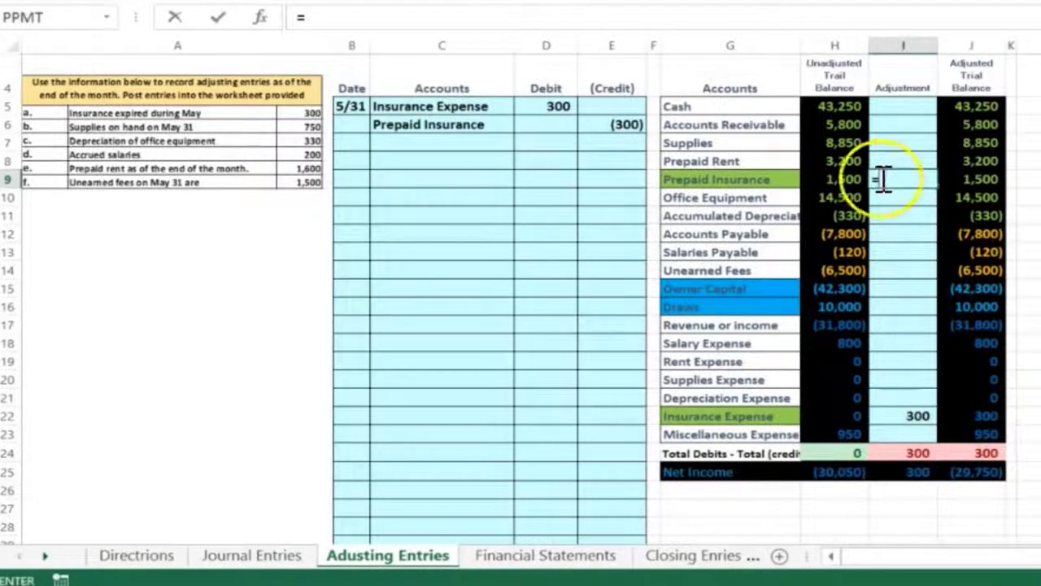
click(618, 122)
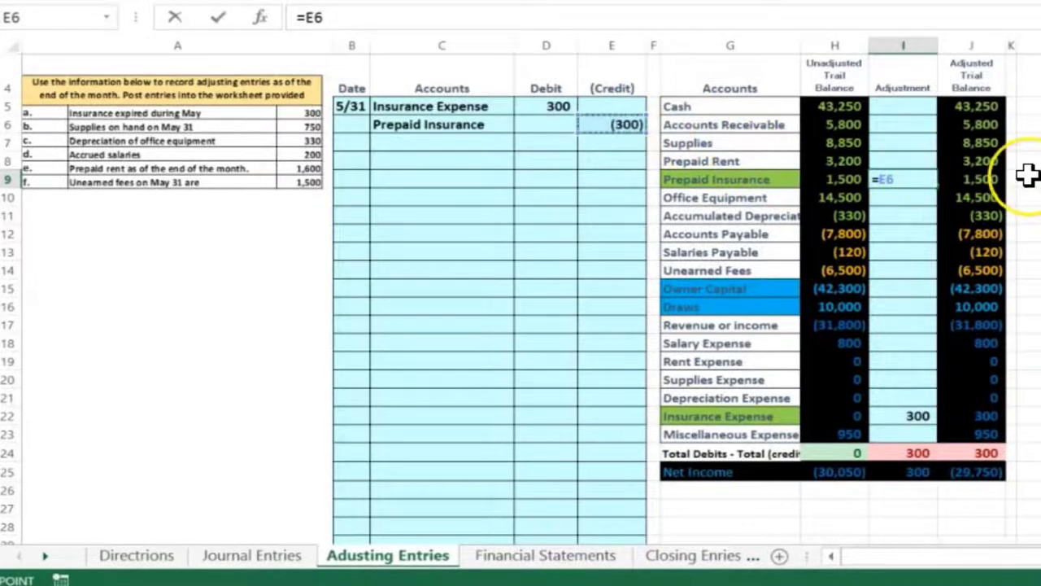
key(Return)
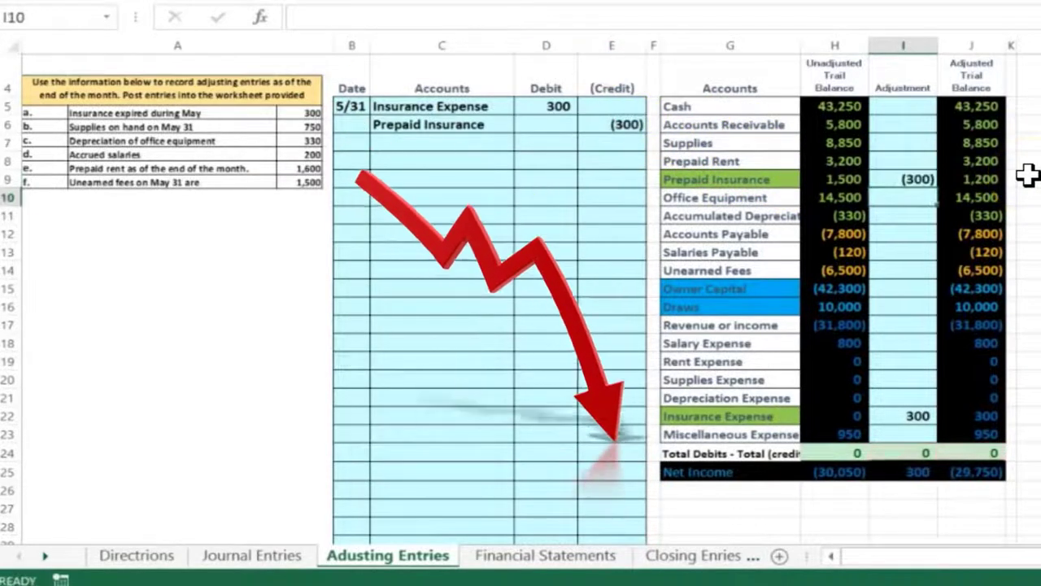
Step: Remove the green fill from the Prepaid Insurance and Insurance Expense account names in G9 and G22
click(994, 178)
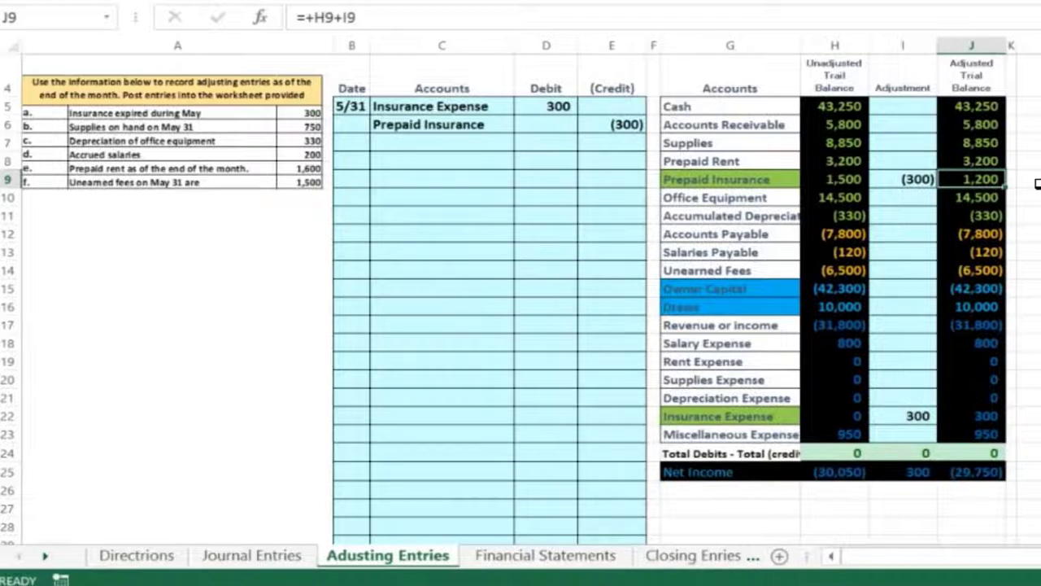
key(Left)
key(Left)
key(Left)
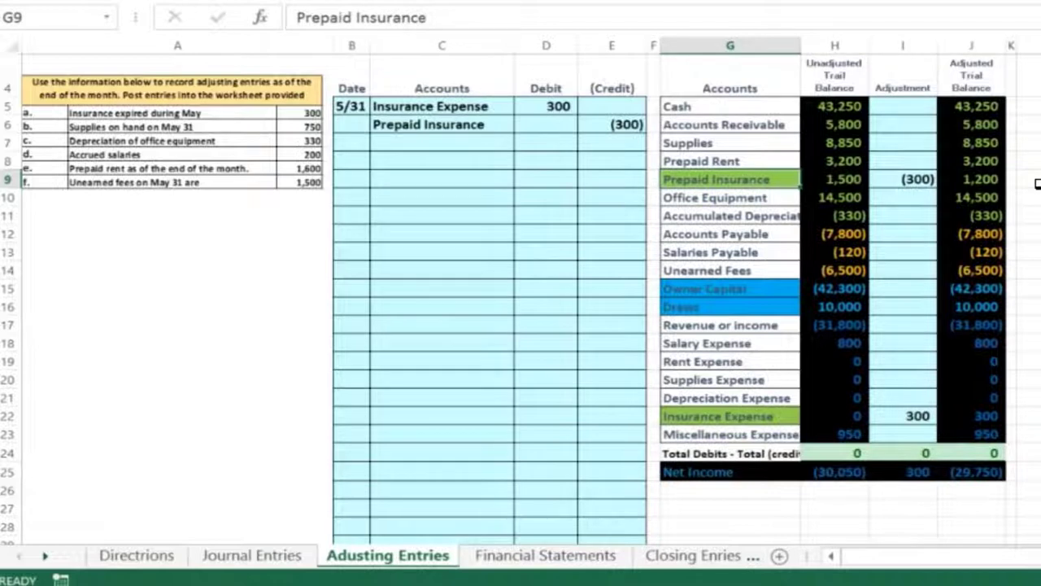
right_click(746, 180)
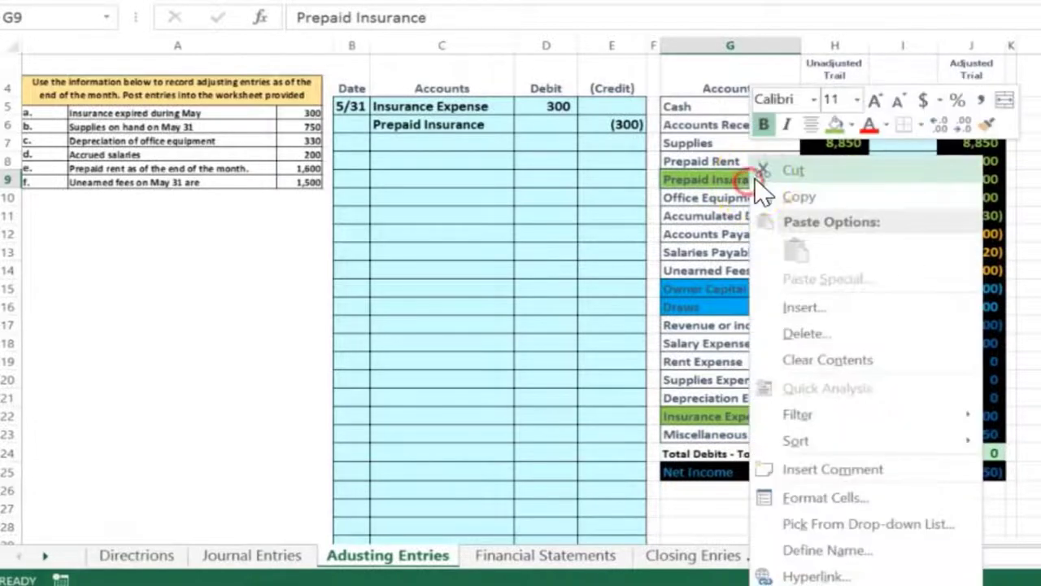
click(852, 124)
click(855, 345)
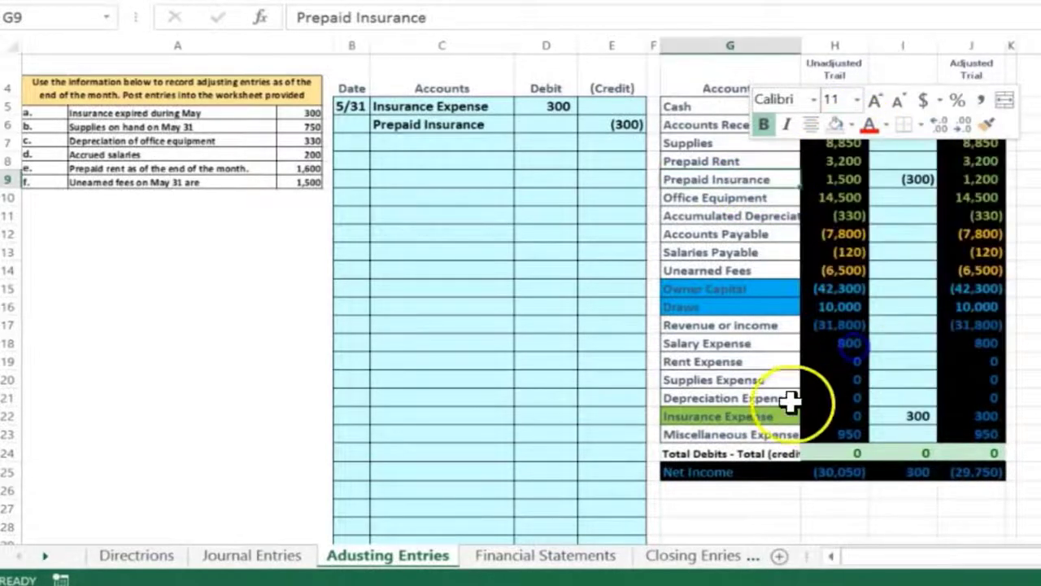
click(764, 416)
right_click(756, 418)
click(844, 469)
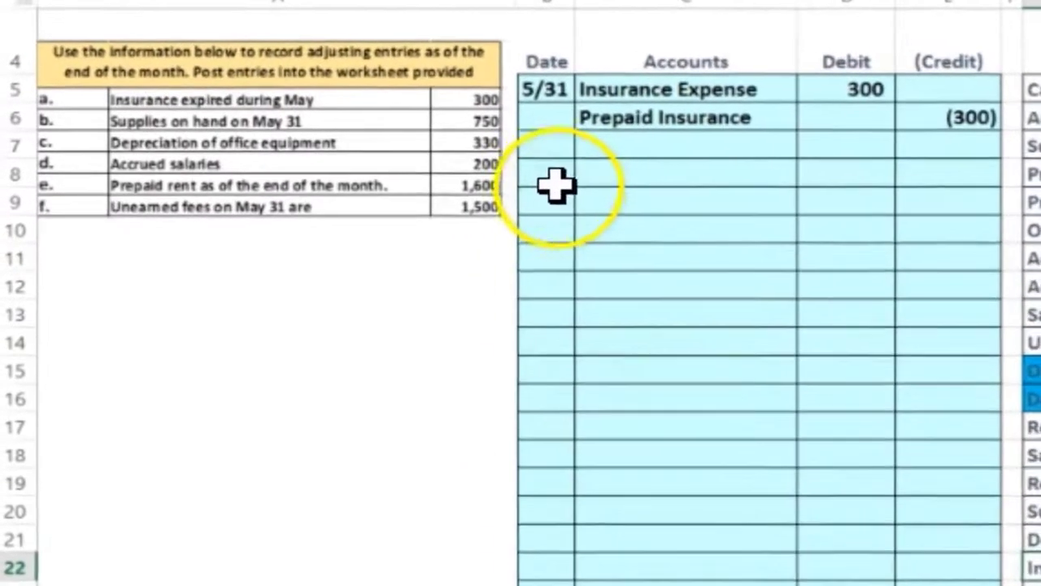
Step: Enter the date 5/31 in journal cell B8 for the supplies adjusting entry
click(356, 163)
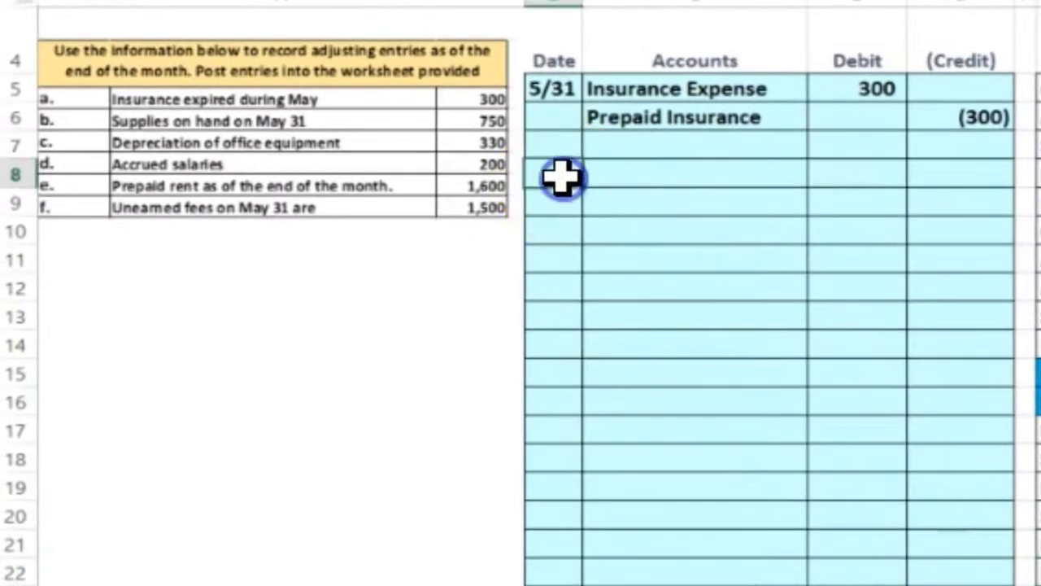
text(5/)
text(63)
key(BackSpace)
key(BackSpace)
text(31)
key(Return)
key(Up)
key(Right)
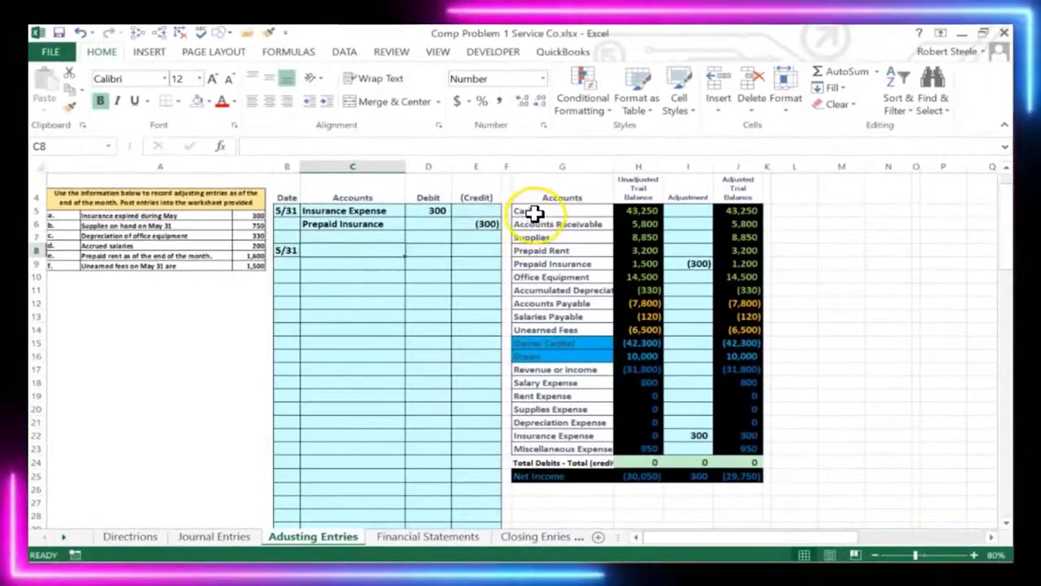
Step: Highlight the Supplies account name in cell G7 with a standard light green fill
drag(534, 214, 549, 325)
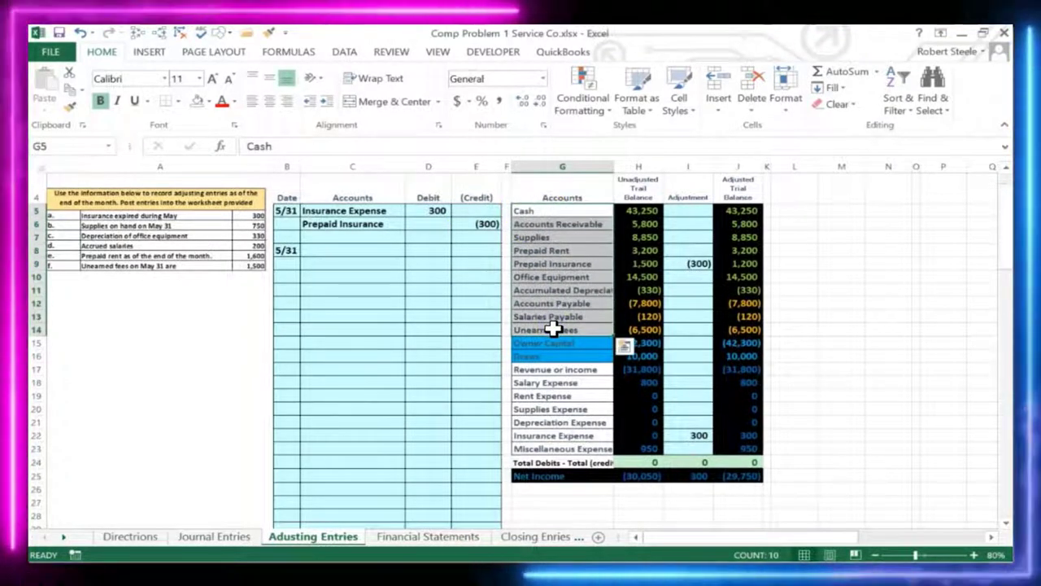
click(562, 237)
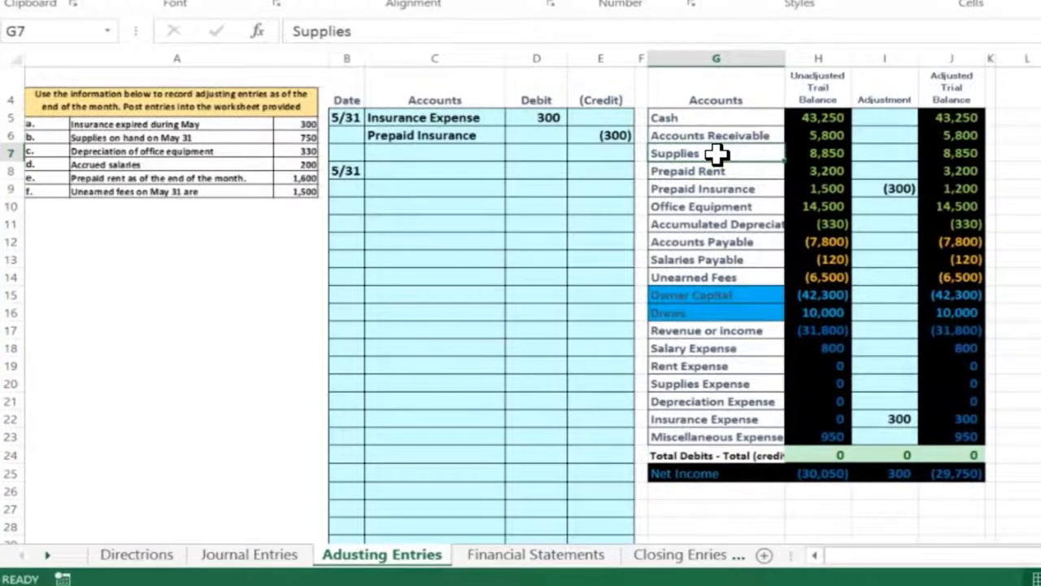
right_click(716, 153)
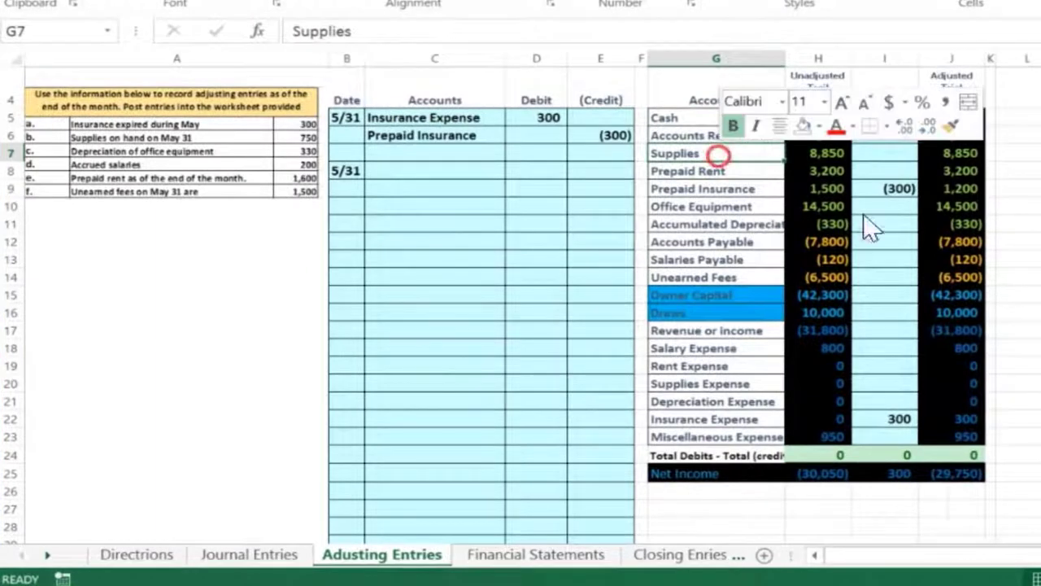
click(822, 127)
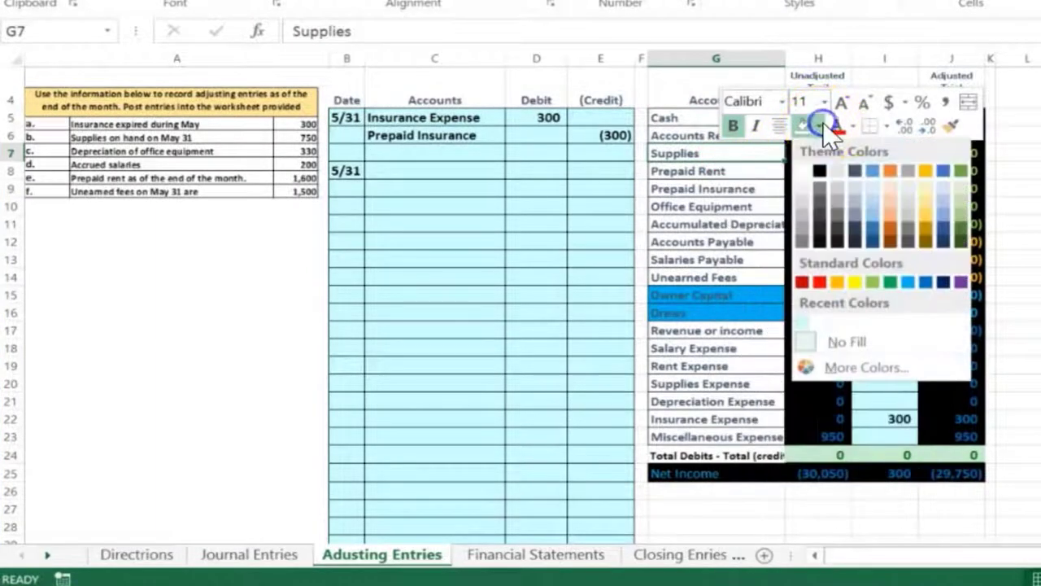
click(869, 281)
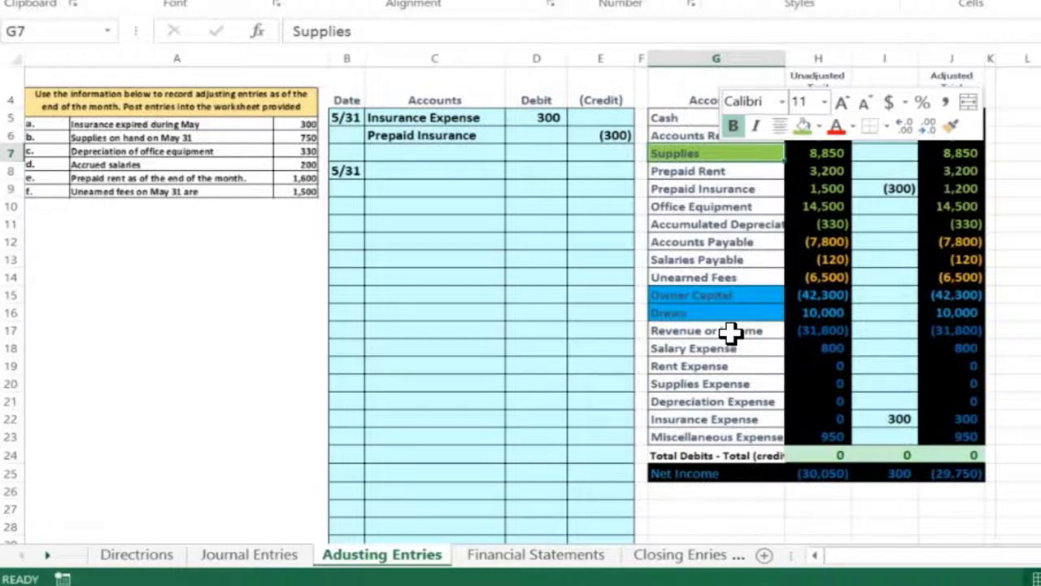
Step: Highlight the Supplies Expense account name in cell G20 with the same green fill
drag(729, 332, 748, 430)
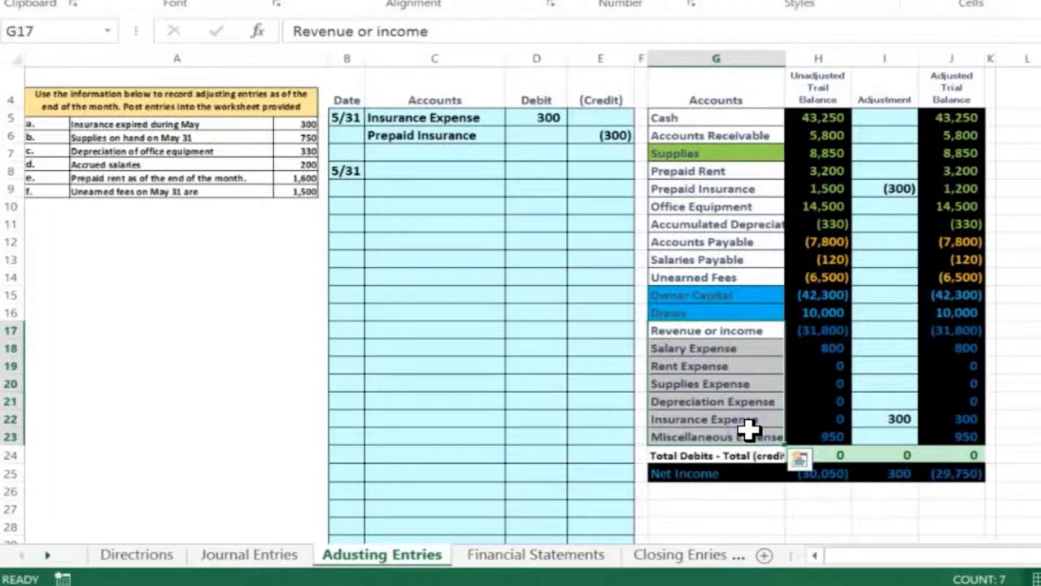
click(748, 383)
right_click(748, 385)
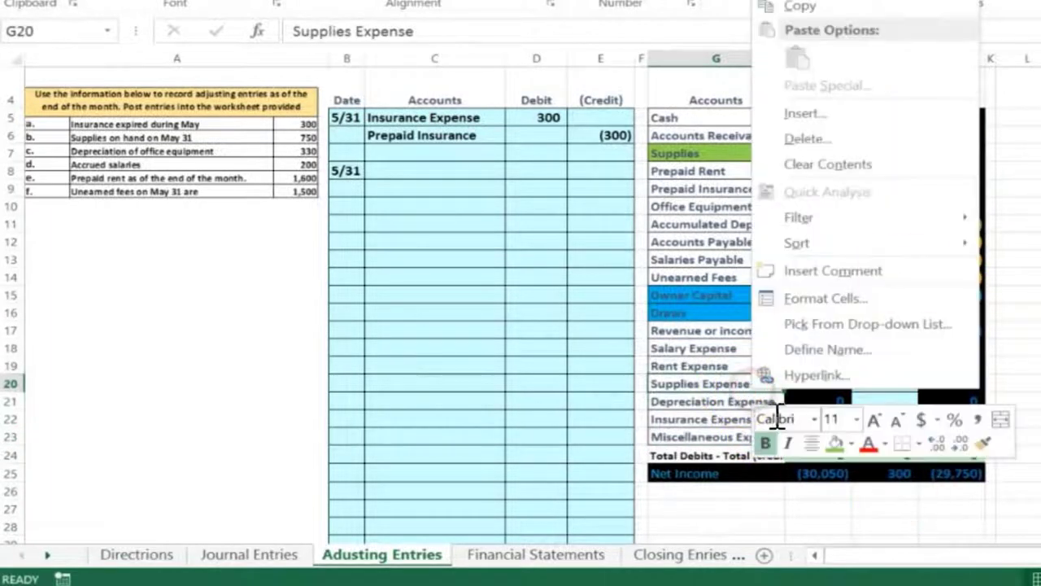
click(835, 444)
click(761, 419)
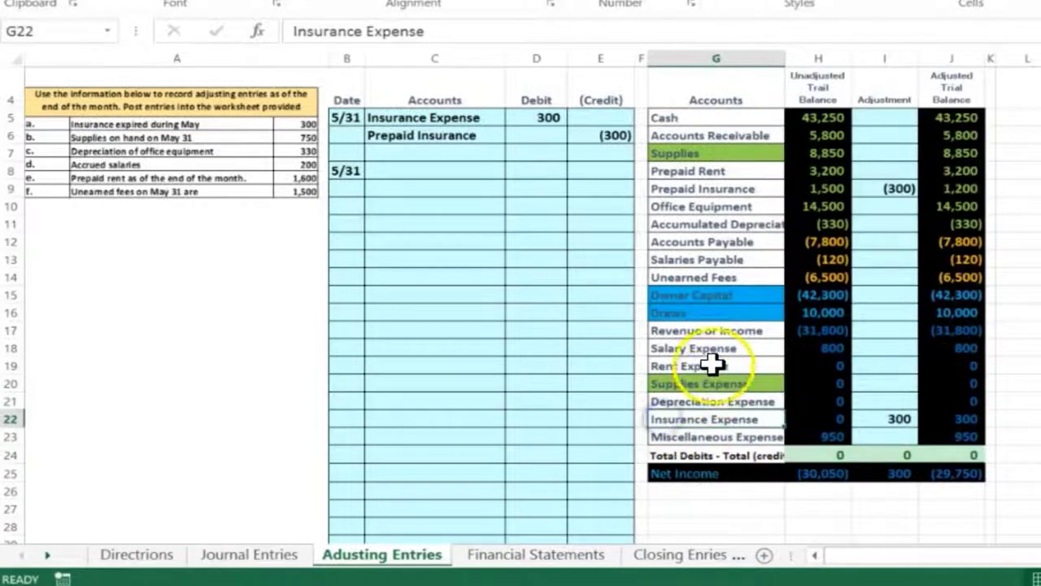
Step: Copy the Supplies Expense account name from G20 into journal cell C8, pasting values only
drag(674, 349, 956, 432)
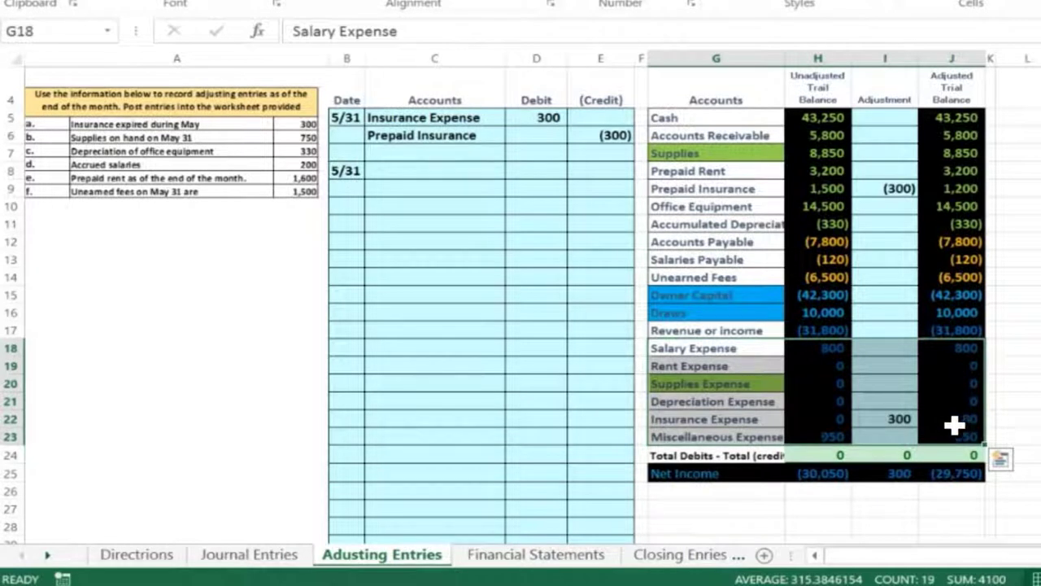
click(699, 385)
right_click(692, 389)
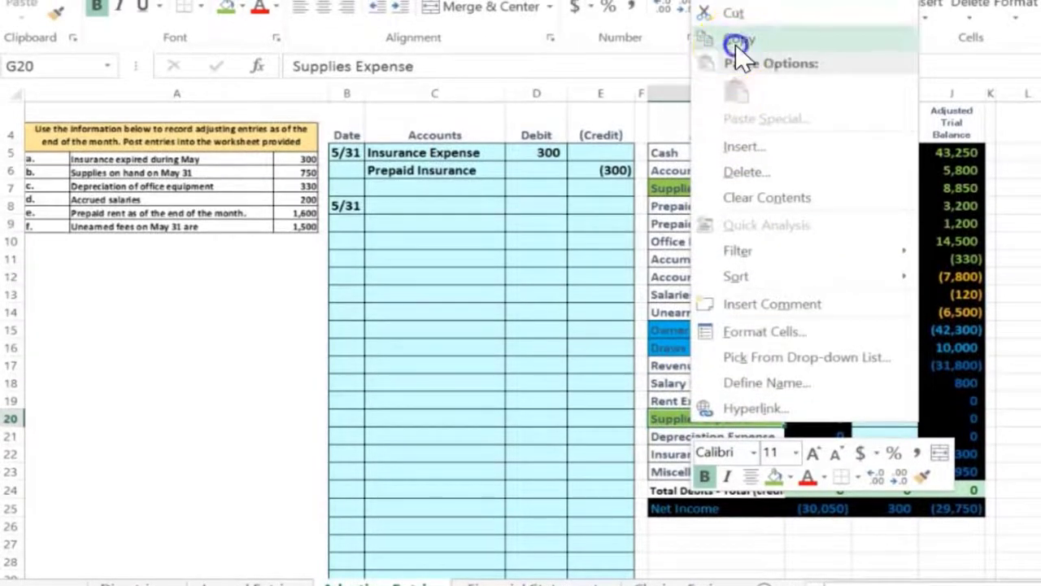
click(736, 9)
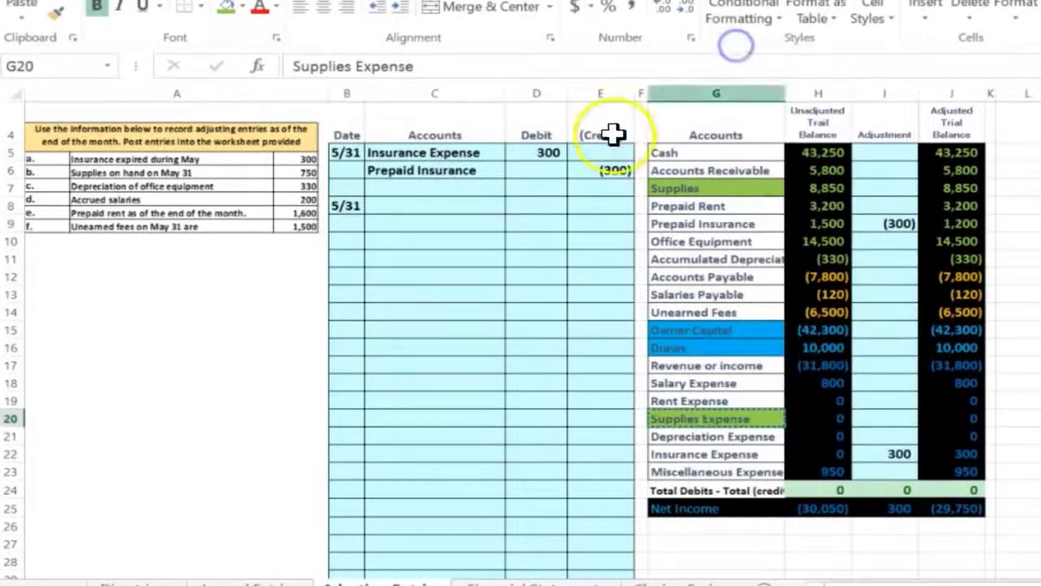
click(400, 204)
right_click(404, 205)
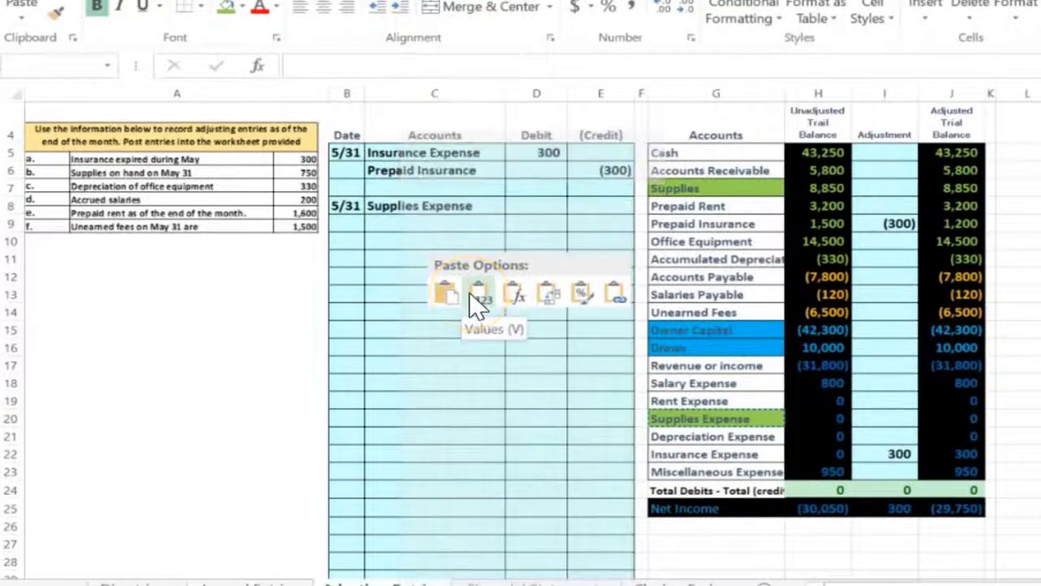
click(477, 299)
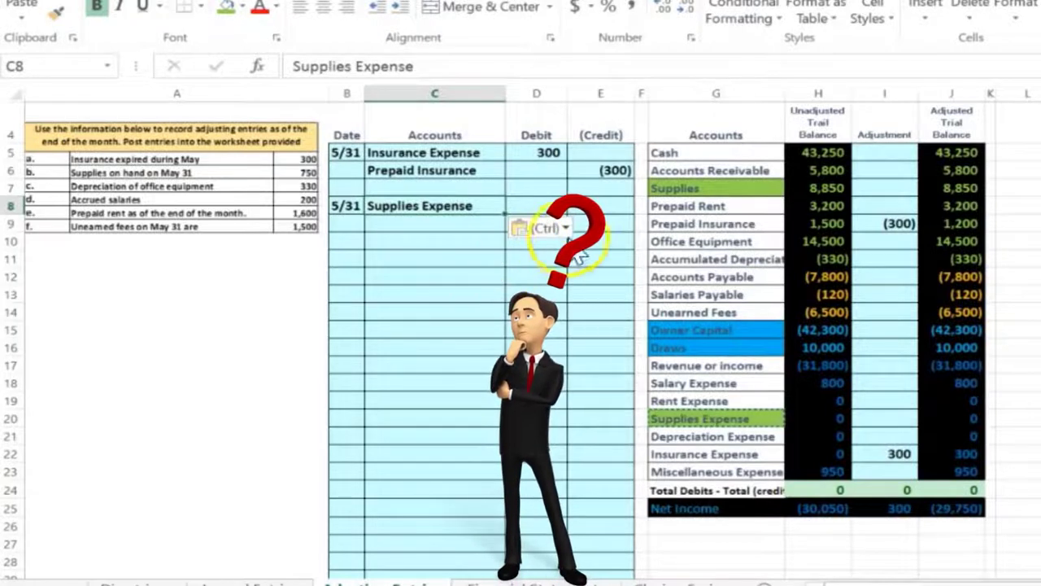
Step: Copy the Supplies account name from G7 into journal cell C9, pasting values only
click(682, 187)
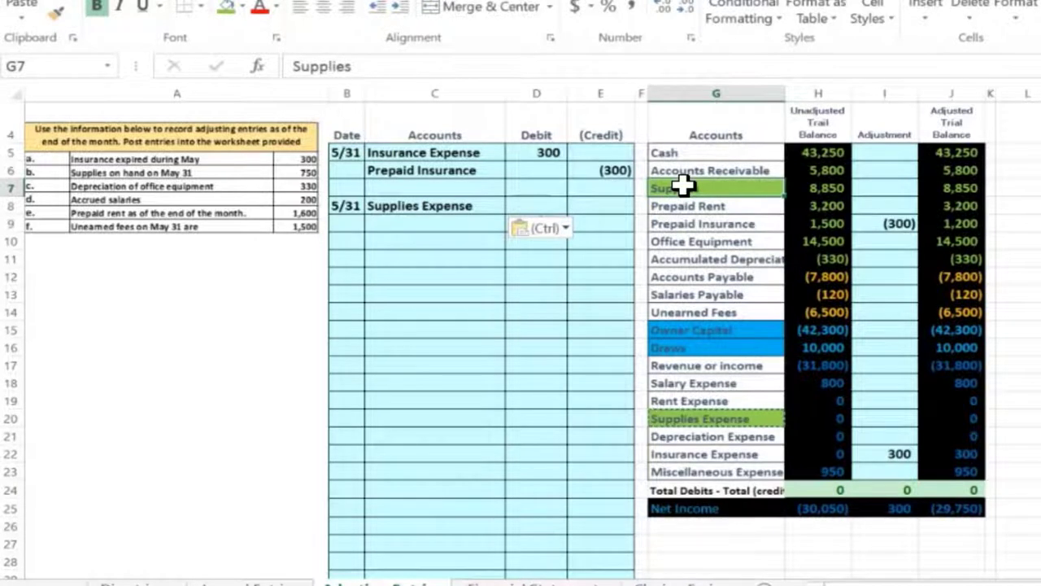
right_click(682, 187)
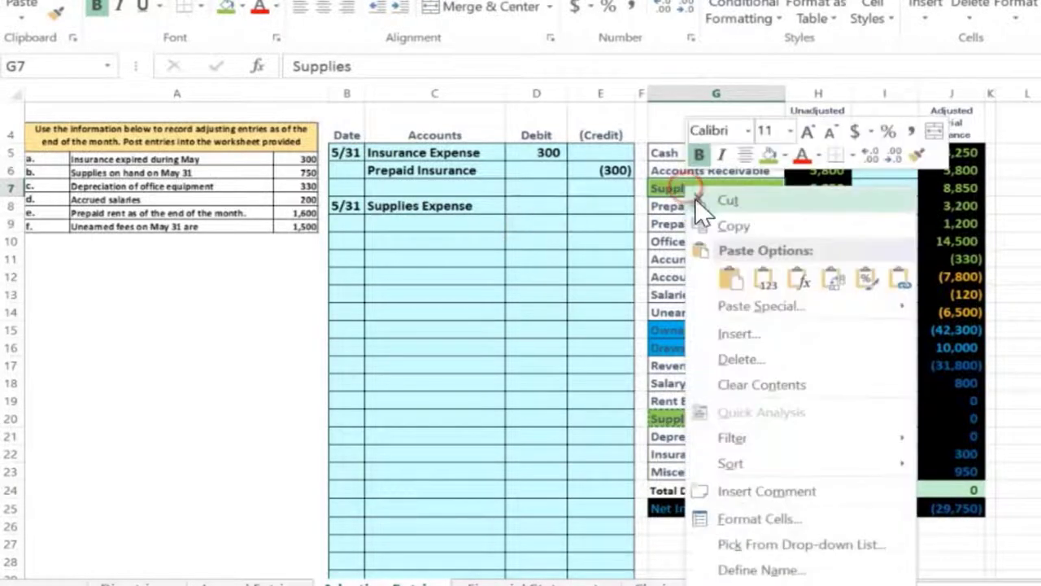
click(864, 226)
click(440, 227)
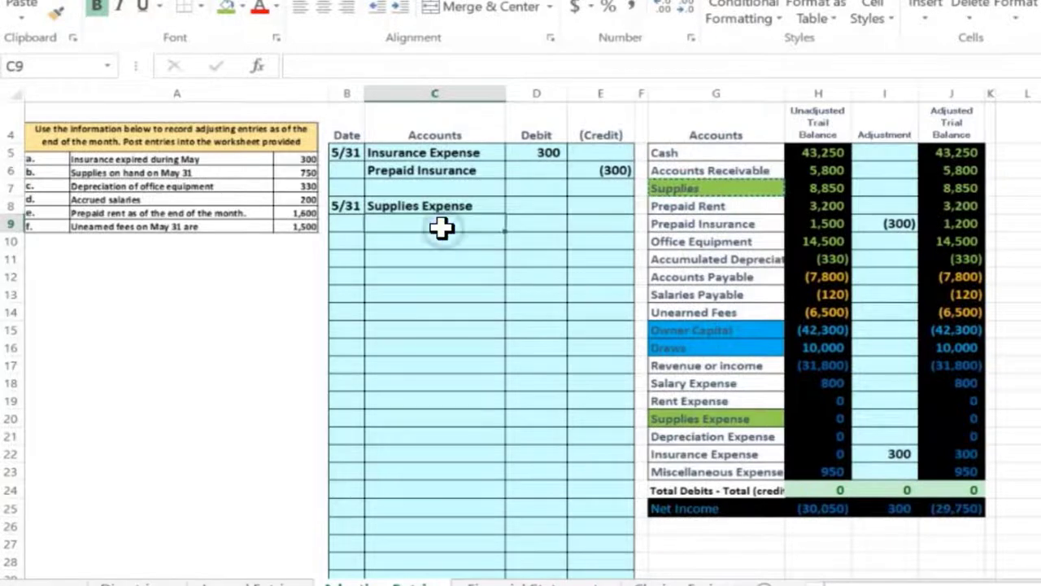
right_click(441, 229)
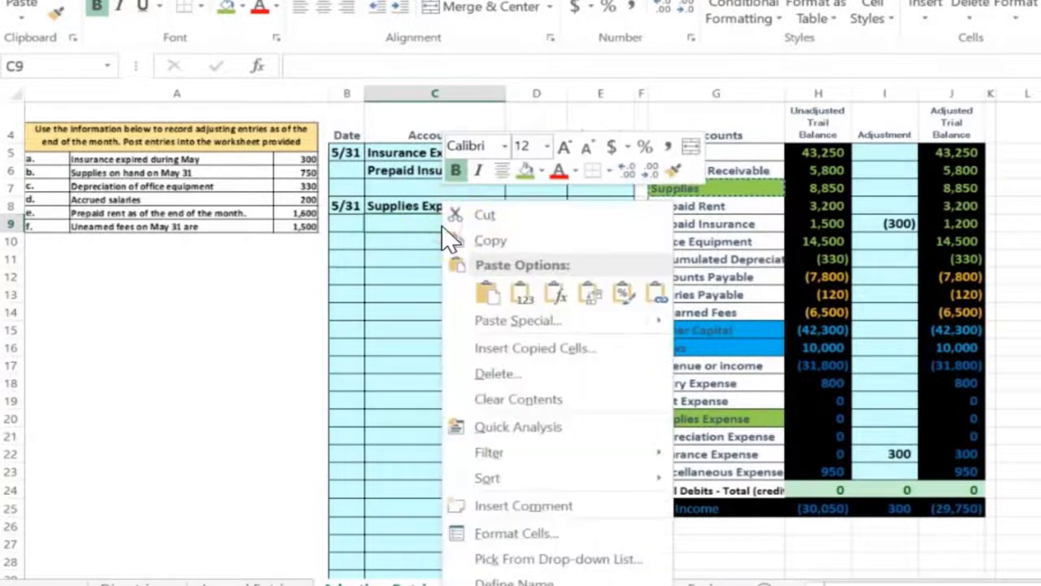
click(520, 284)
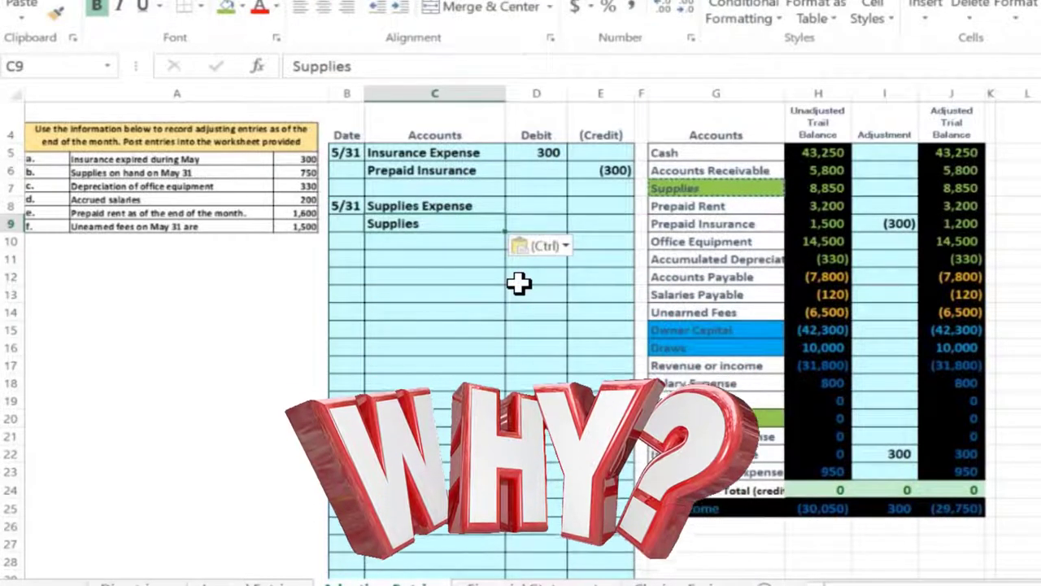
Step: Using the Supplies row's balance, calculate the supplies used in Calculator as 8850 minus 750
drag(675, 189, 968, 188)
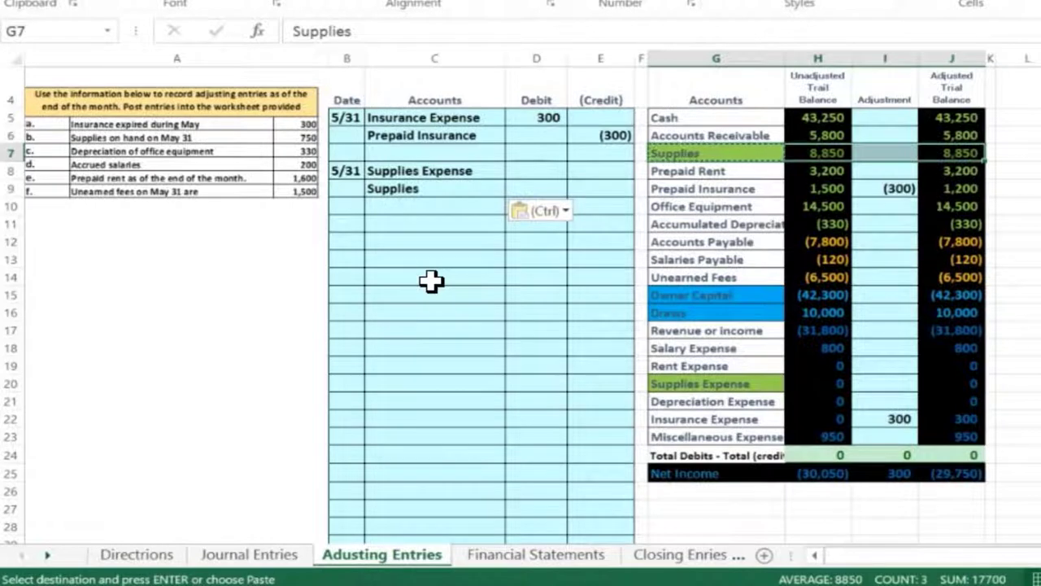
click(597, 363)
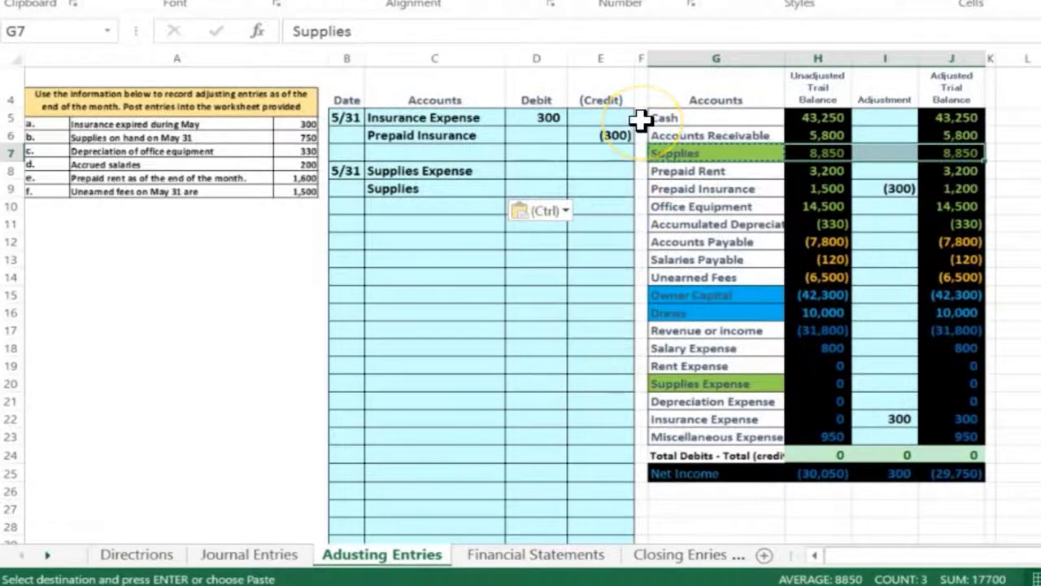
click(649, 152)
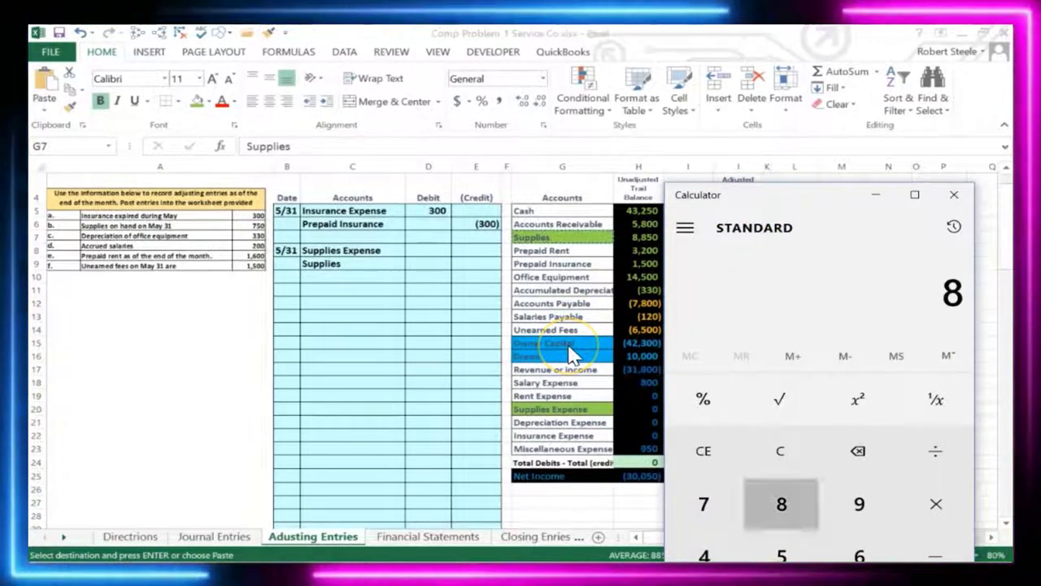
text(8850 )
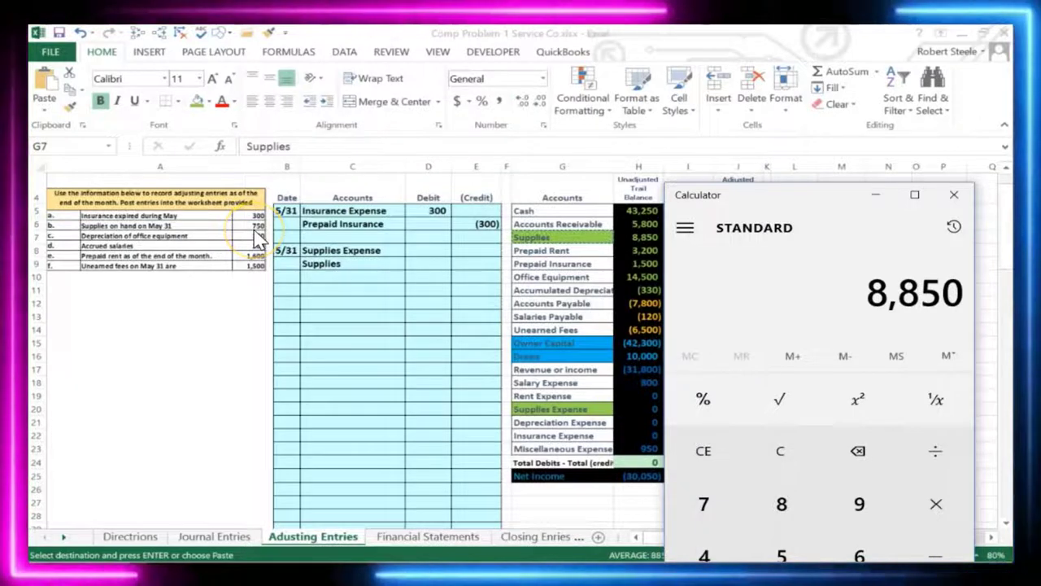
text(- 750)
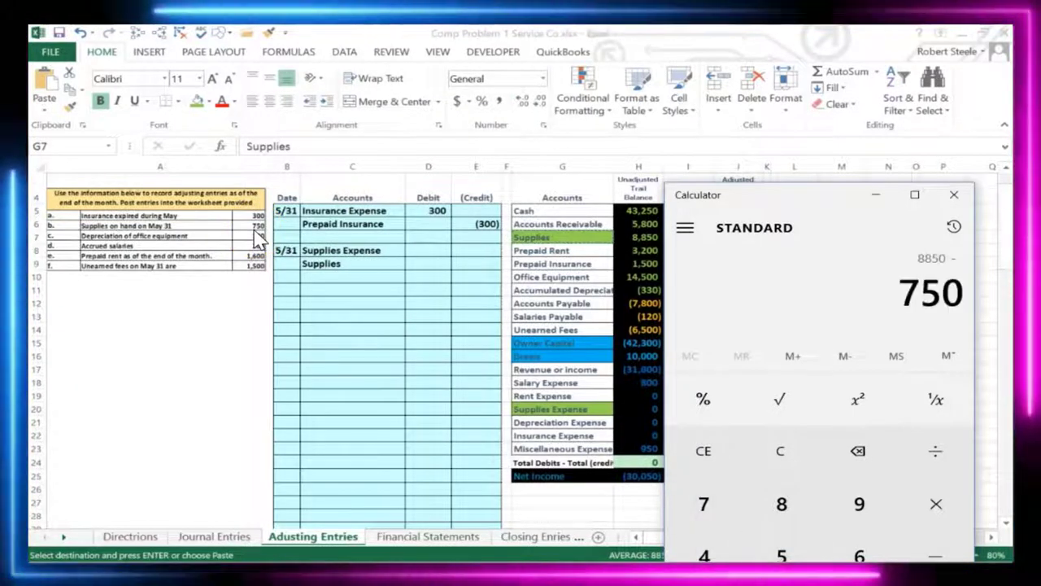
key(Return)
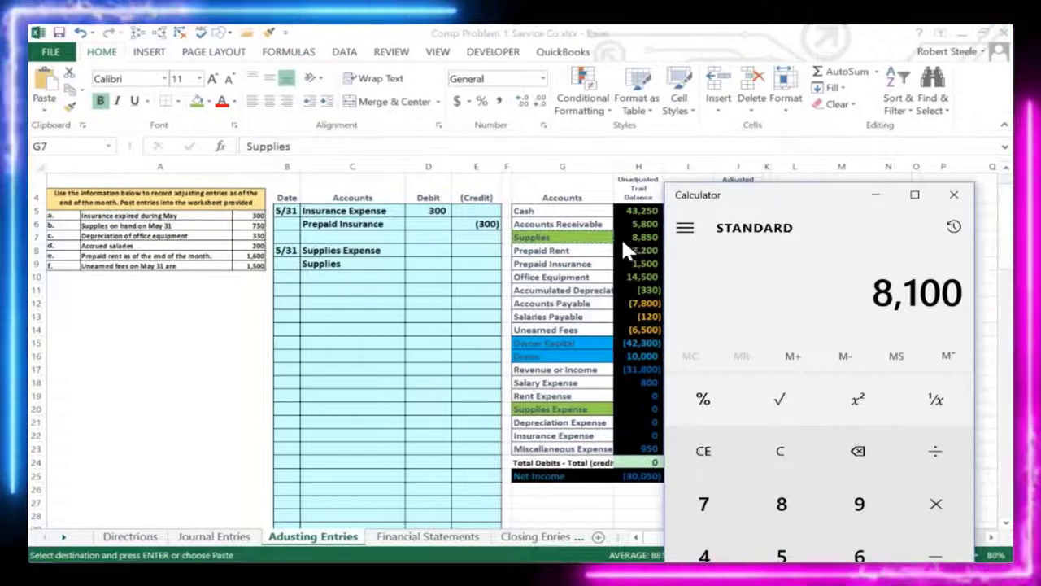
click(443, 283)
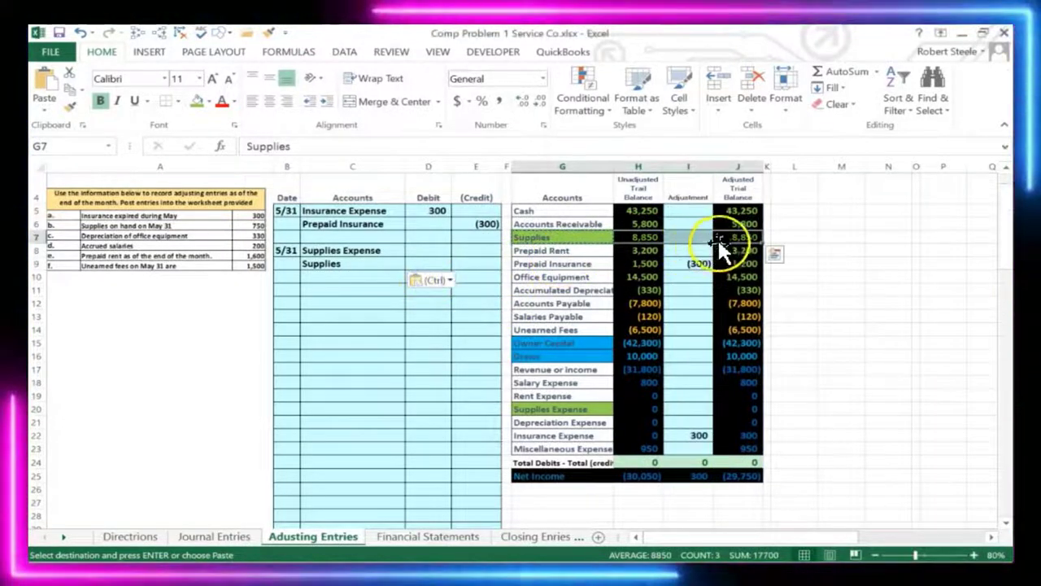
Step: Enter the Supplies Expense debit in journal cell D8 as the formula =8850-750
click(736, 237)
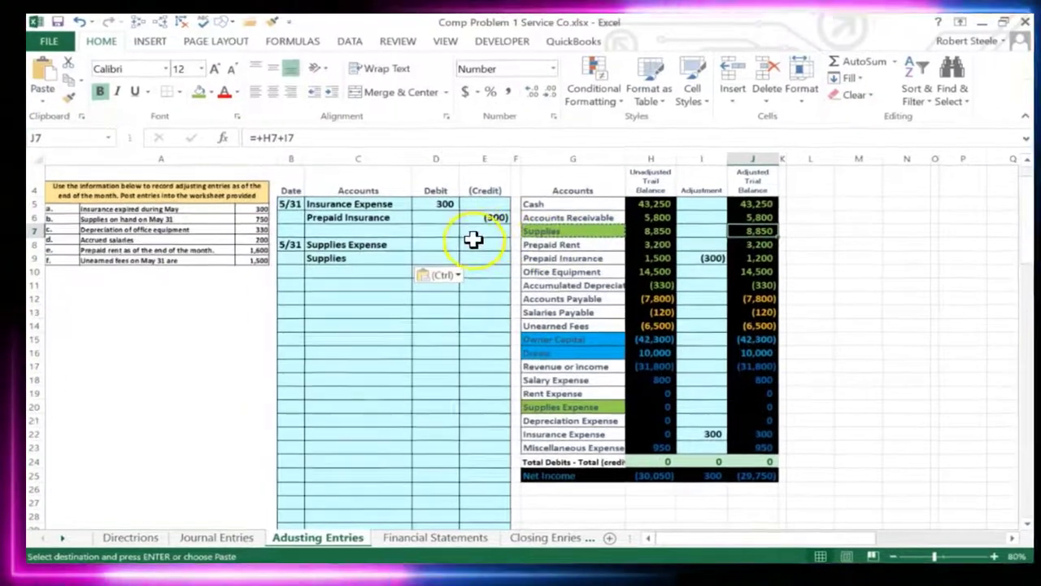
click(443, 244)
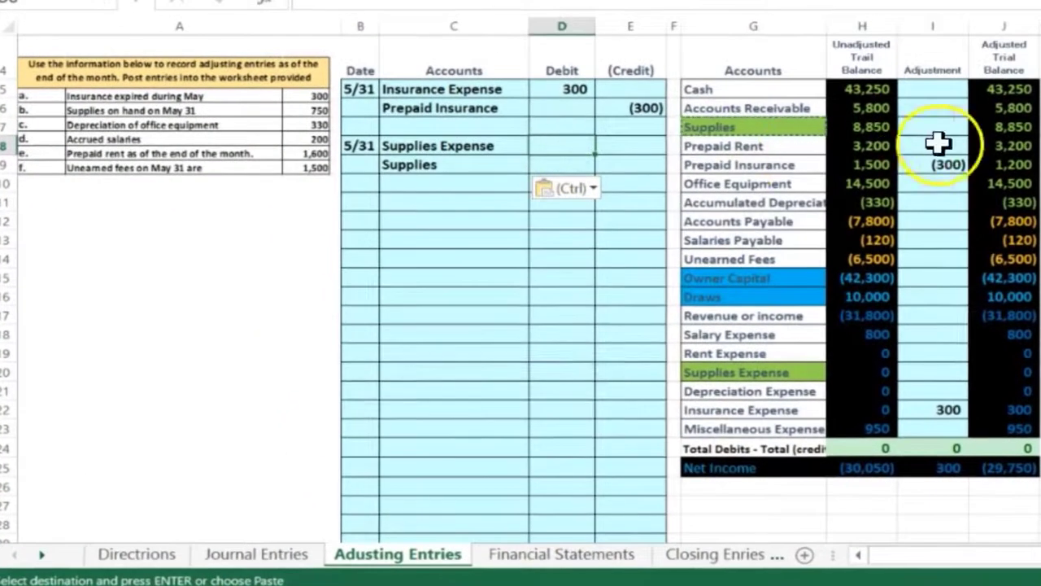
click(1010, 127)
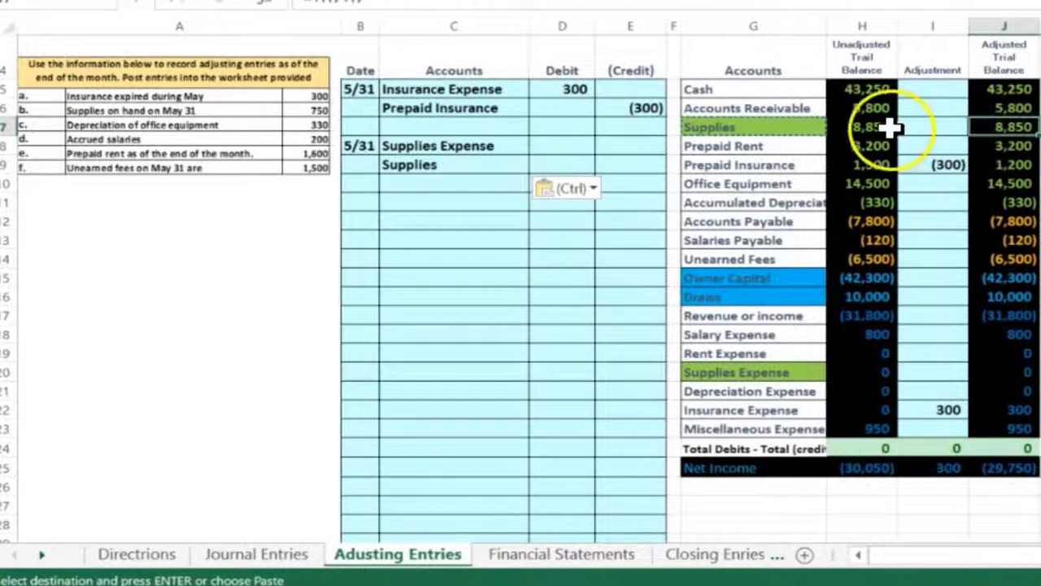
click(545, 146)
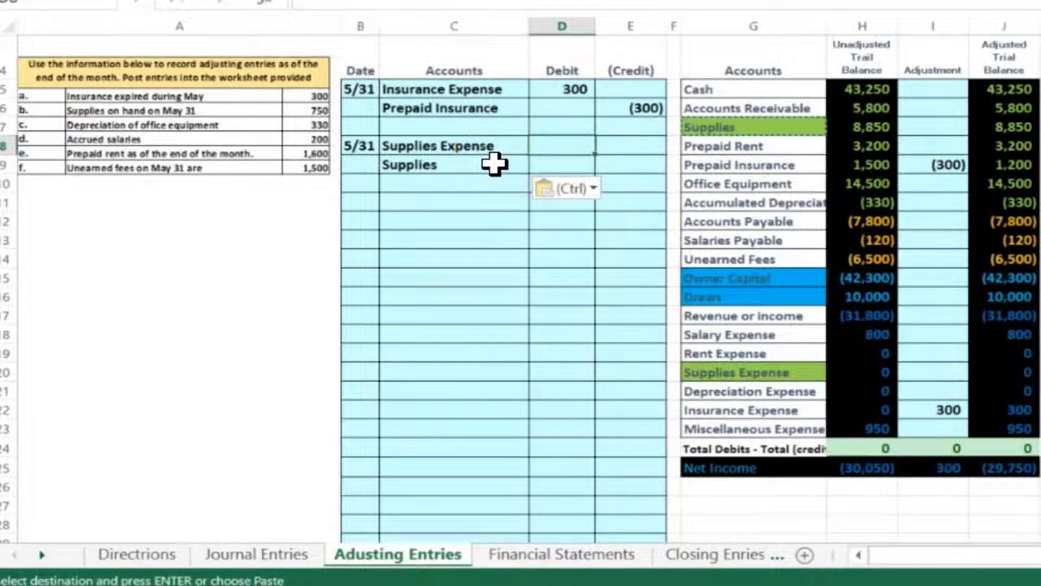
text(=)
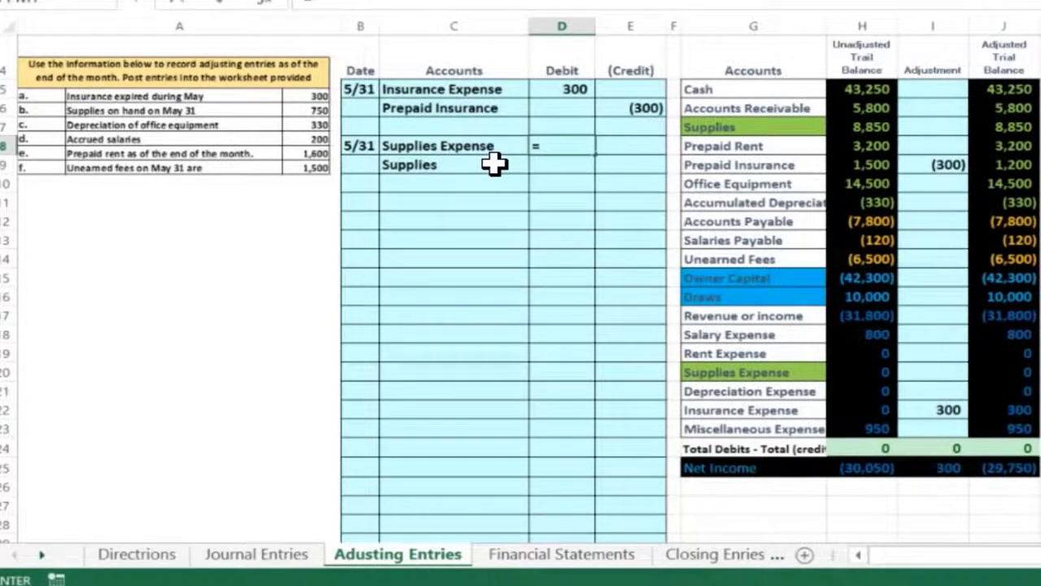
text(8850-750)
key(Return)
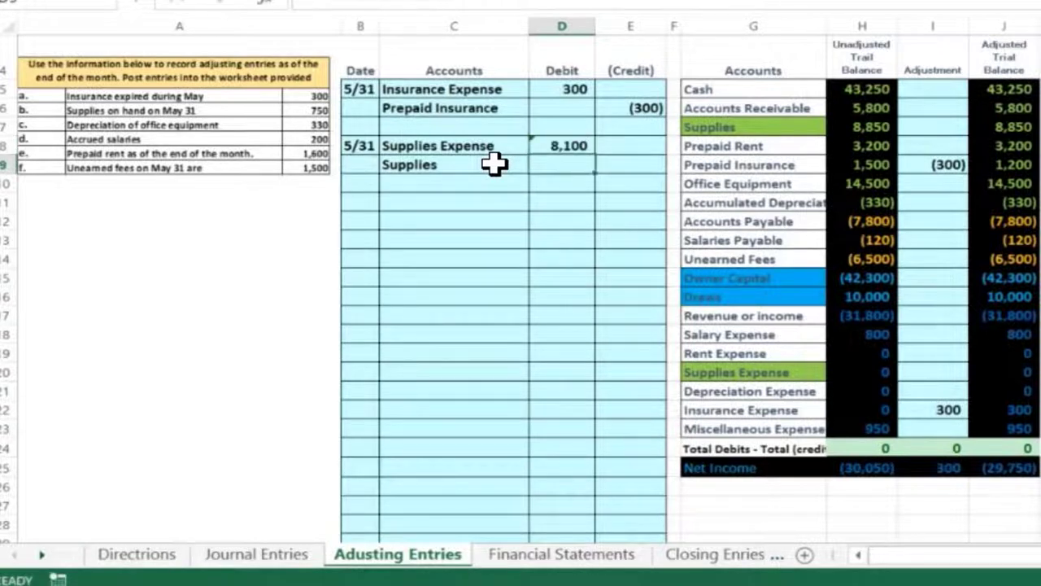
Step: Enter the Supplies credit of -8100 in journal cell E9
key(Tab)
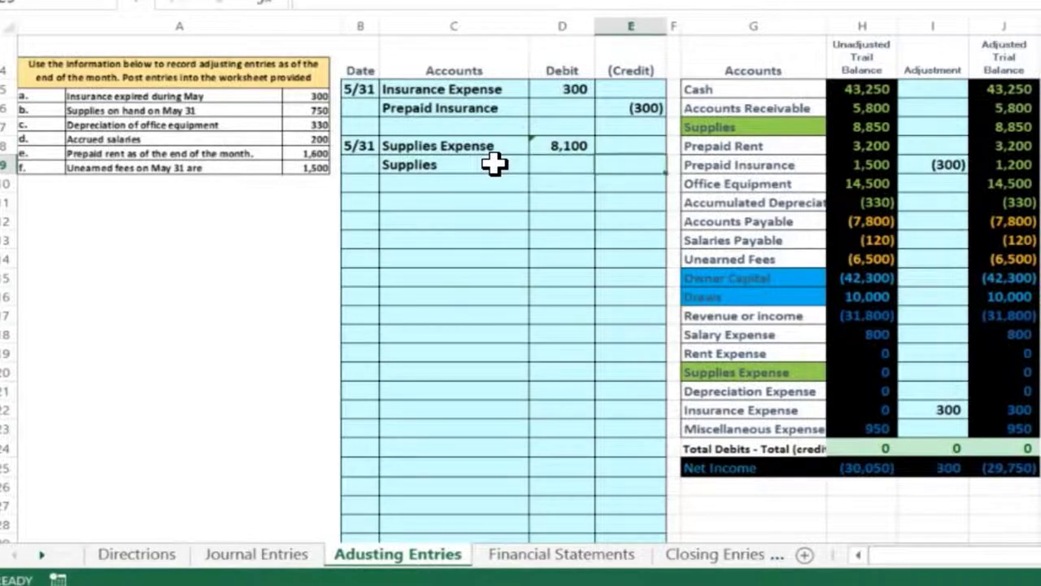
text(-8100)
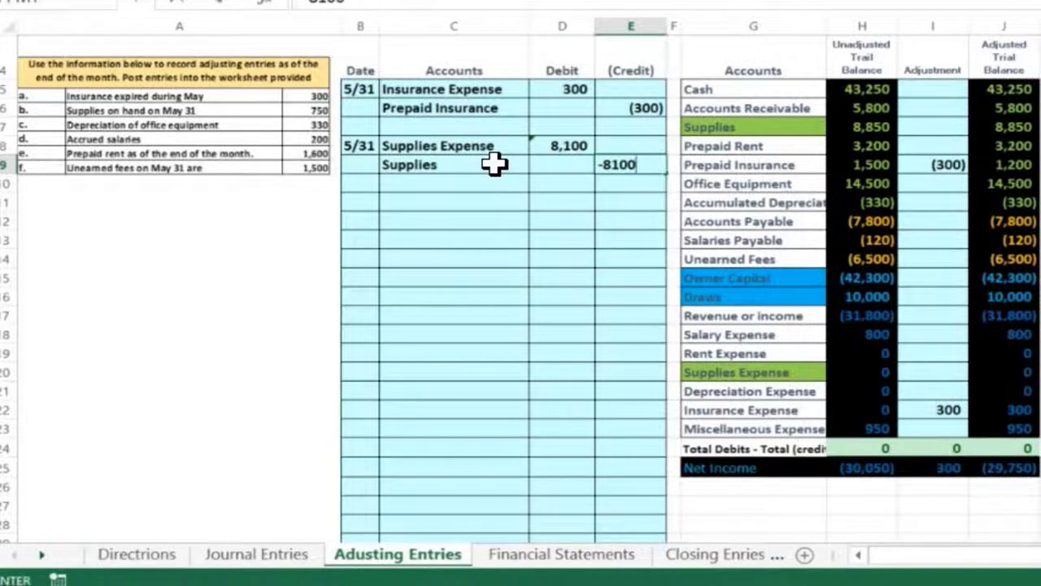
key(Return)
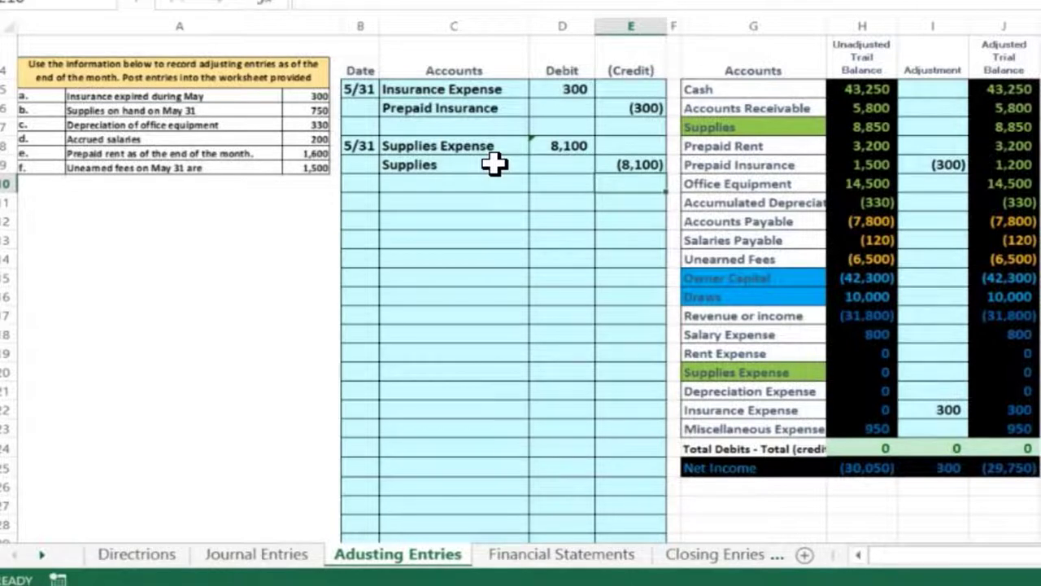
Step: Post the Supplies Expense debit to adjustment cell I20 with a formula linking to journal cell D8
key(Right)
key(Right)
key(Right)
key(Right)
key(Down)
key(Down)
key(Down)
key(Down)
key(Down)
key(Down)
key(Down)
key(Down)
key(Down)
key(Down)
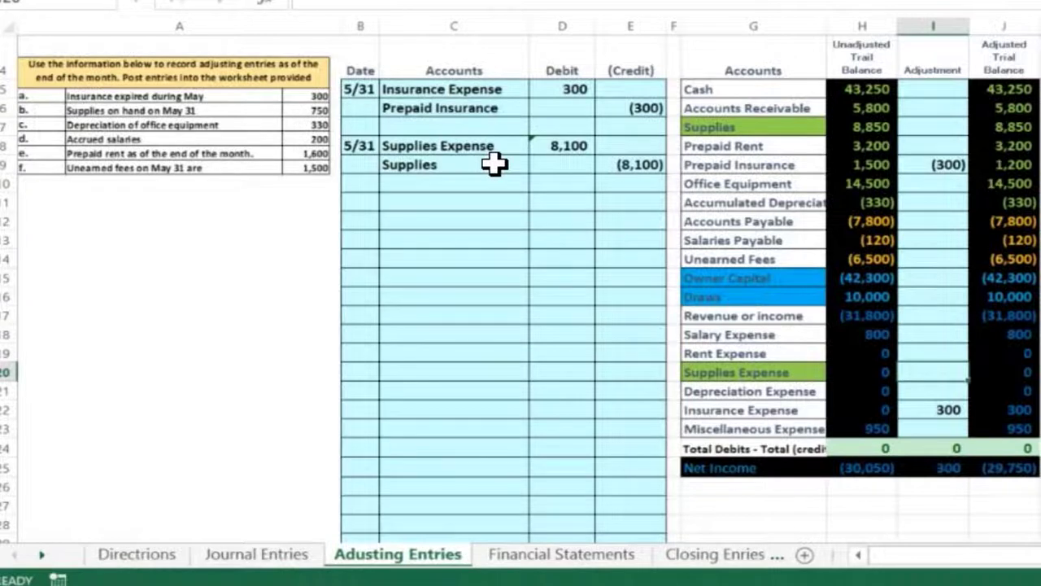
text(=)
key(Left)
key(Left)
key(Left)
key(Left)
key(Left)
key(Up)
key(Up)
key(Up)
key(Up)
key(Up)
key(Up)
key(Up)
key(Up)
key(Up)
key(Up)
key(Up)
key(Up)
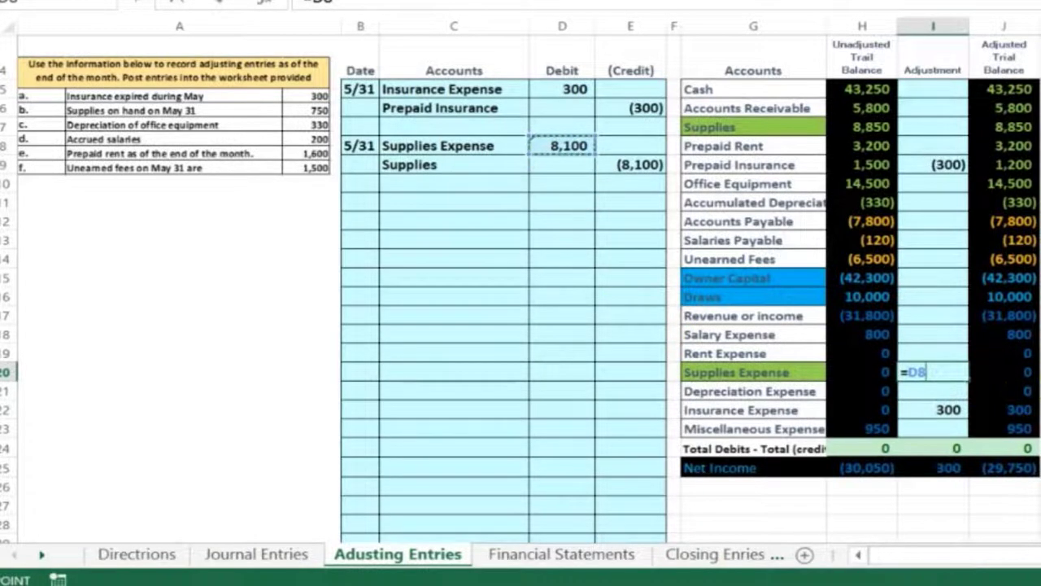
key(Return)
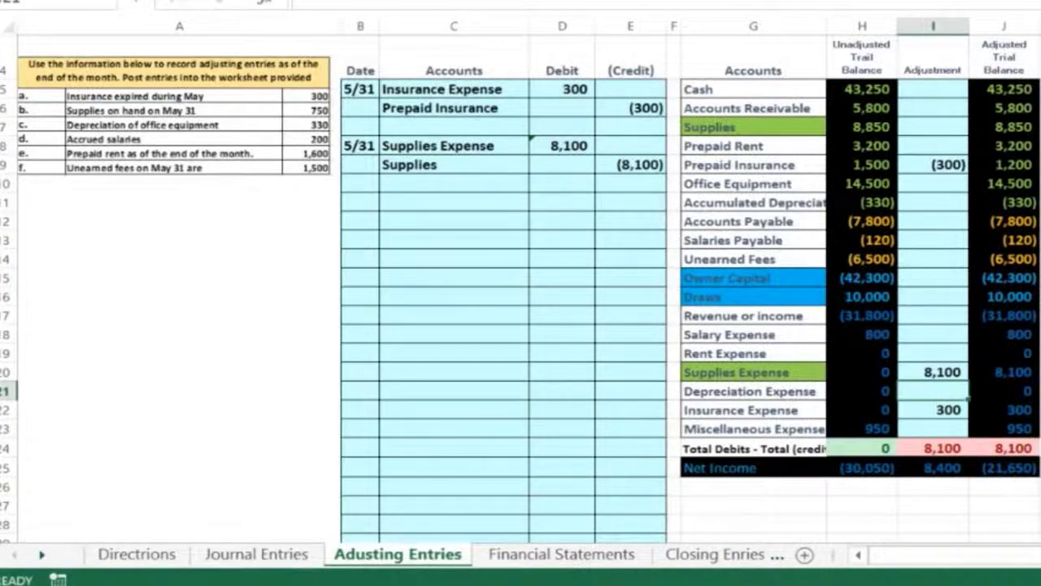
Step: Post the Supplies credit to adjustment cell I7 with a formula linking to E9, and check the adjusted balance in J7
click(931, 127)
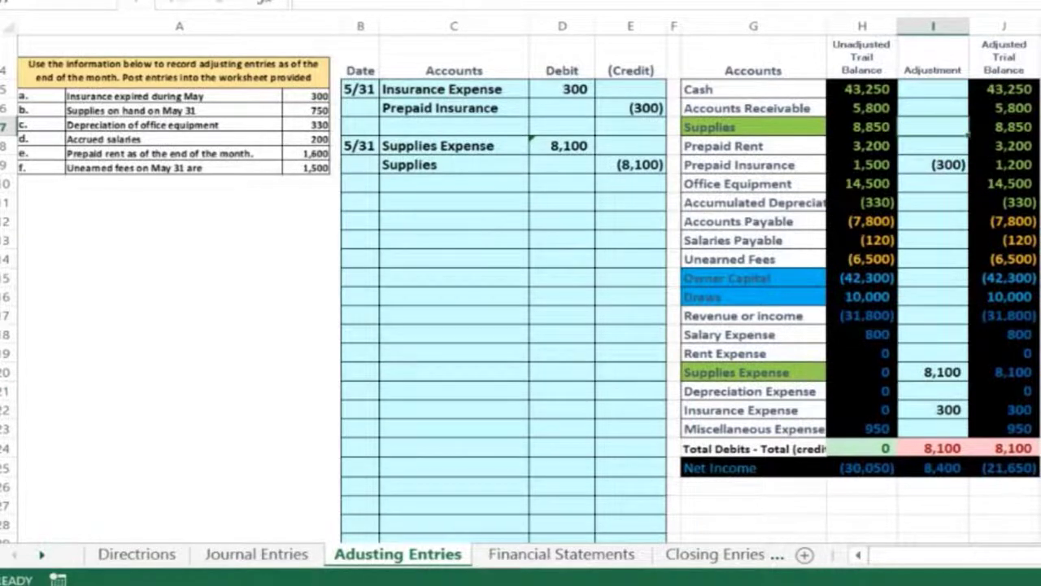
text(=)
key(Down)
key(Down)
key(Left)
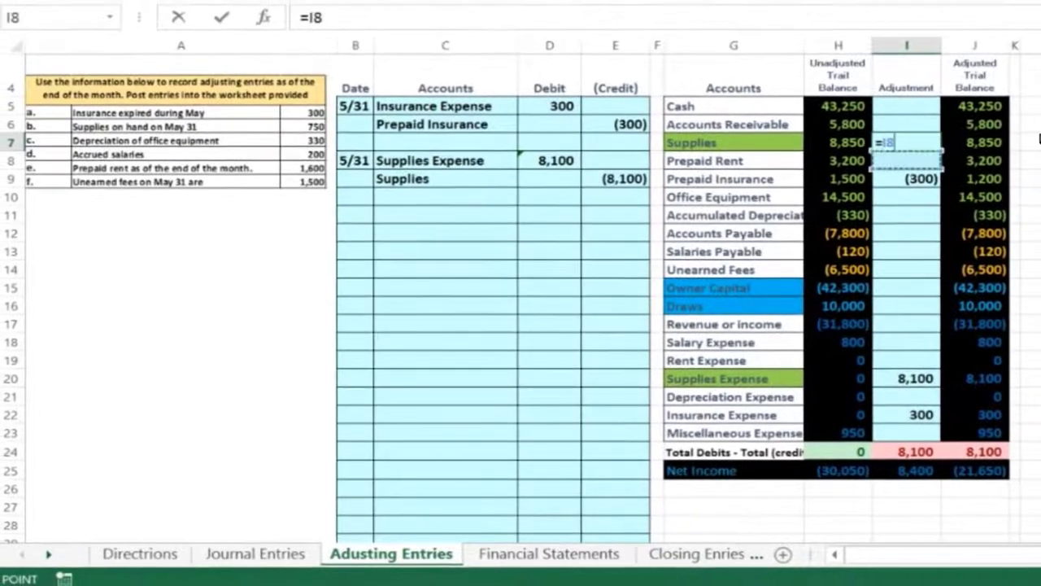
key(Left)
key(Left)
key(Left)
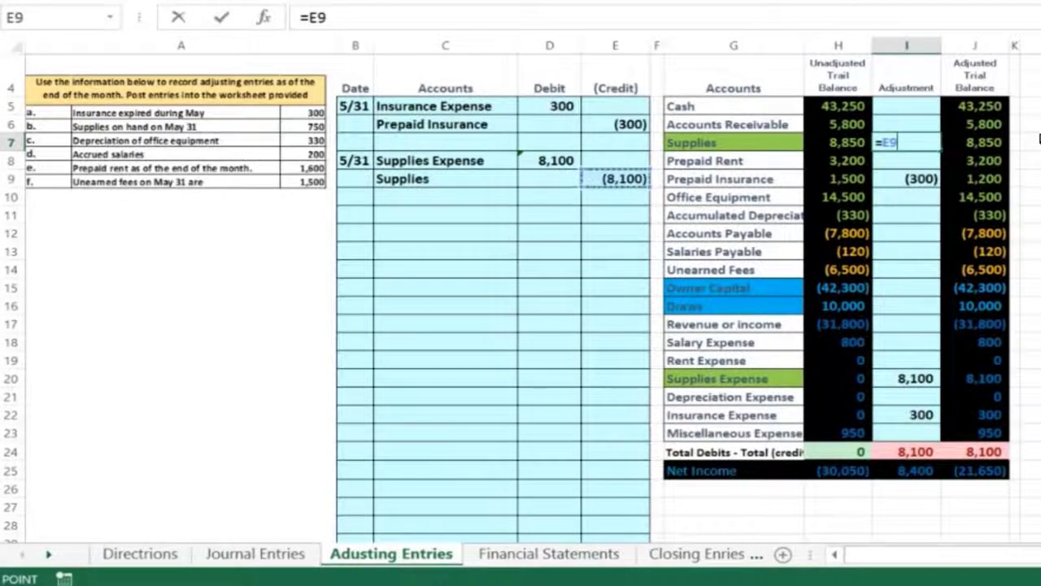
key(Return)
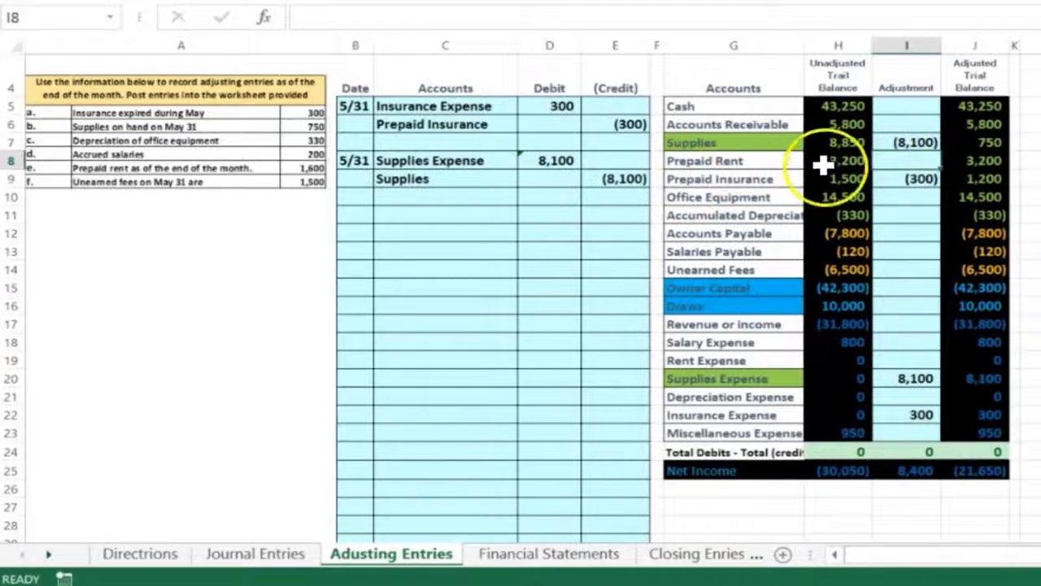
click(972, 144)
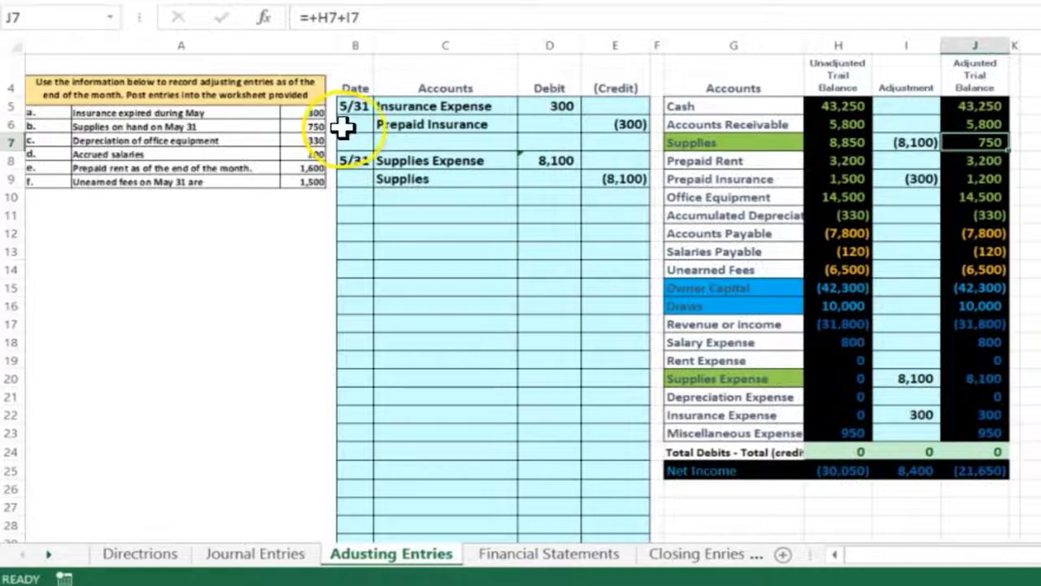
click(1030, 142)
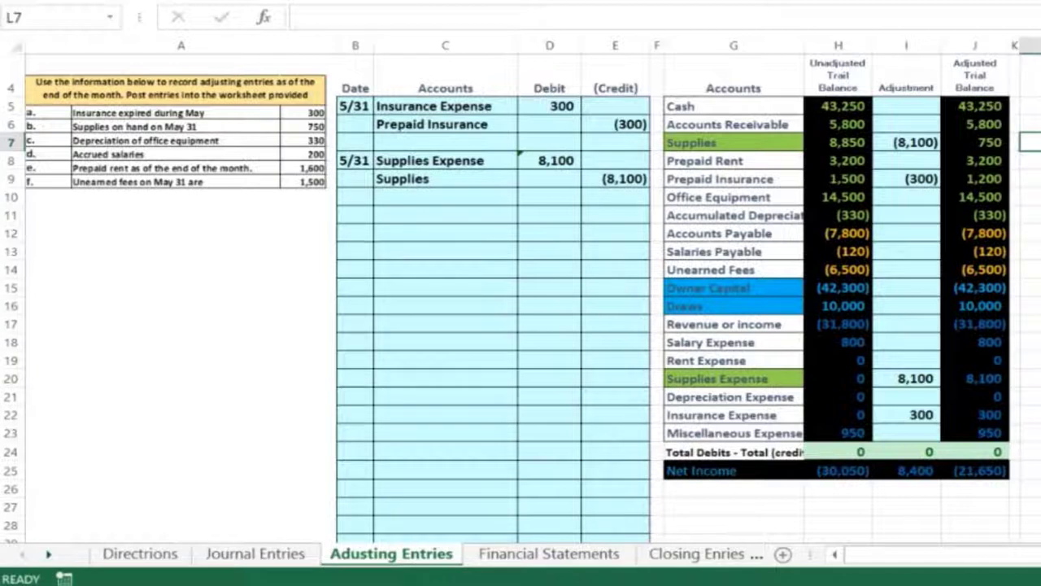
Step: Remove the green fill from the Supplies and Supplies Expense account names in G7 and G20
click(791, 141)
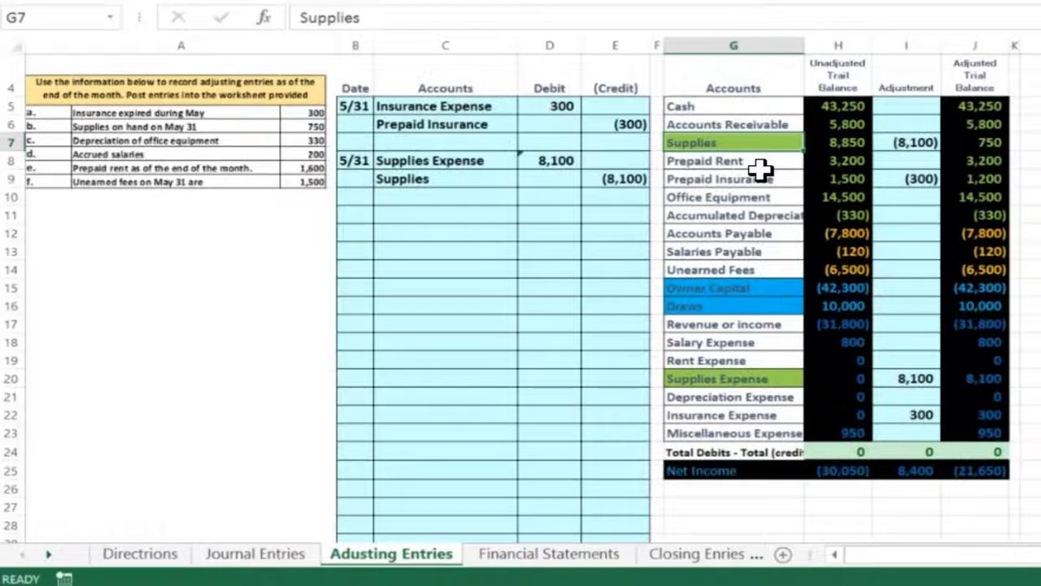
click(354, 218)
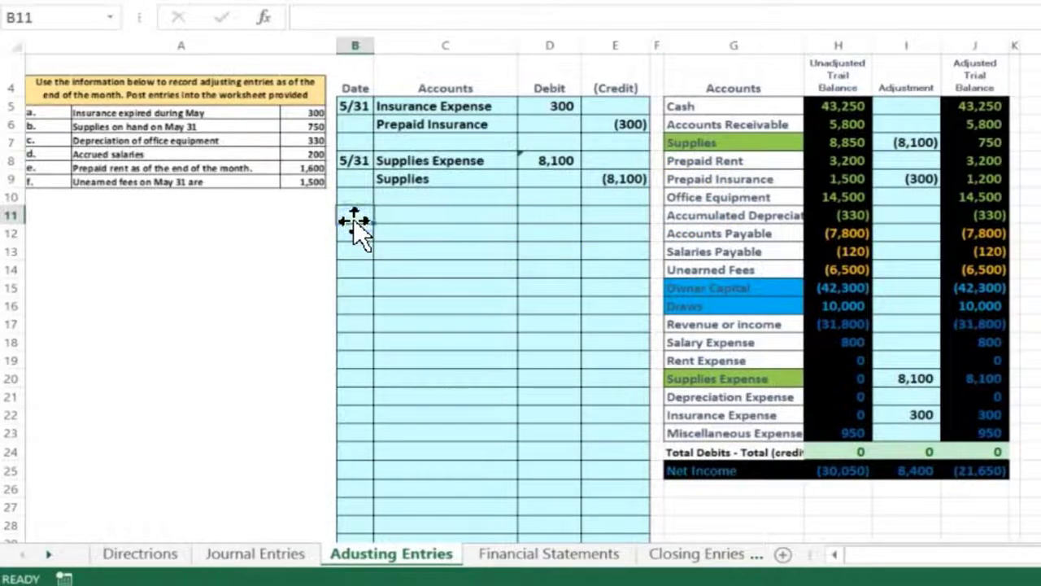
right_click(691, 144)
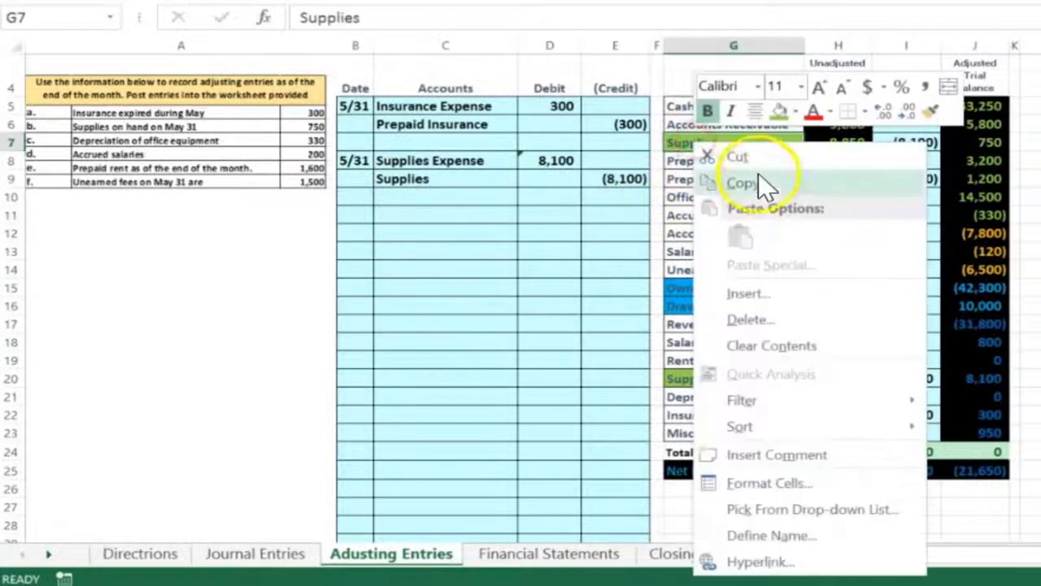
click(795, 111)
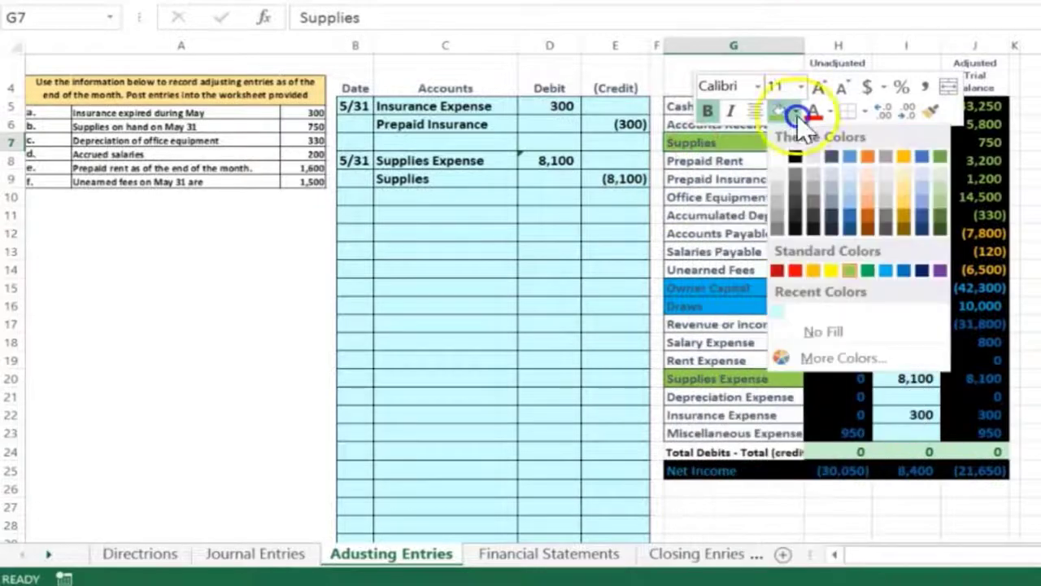
click(812, 321)
right_click(756, 379)
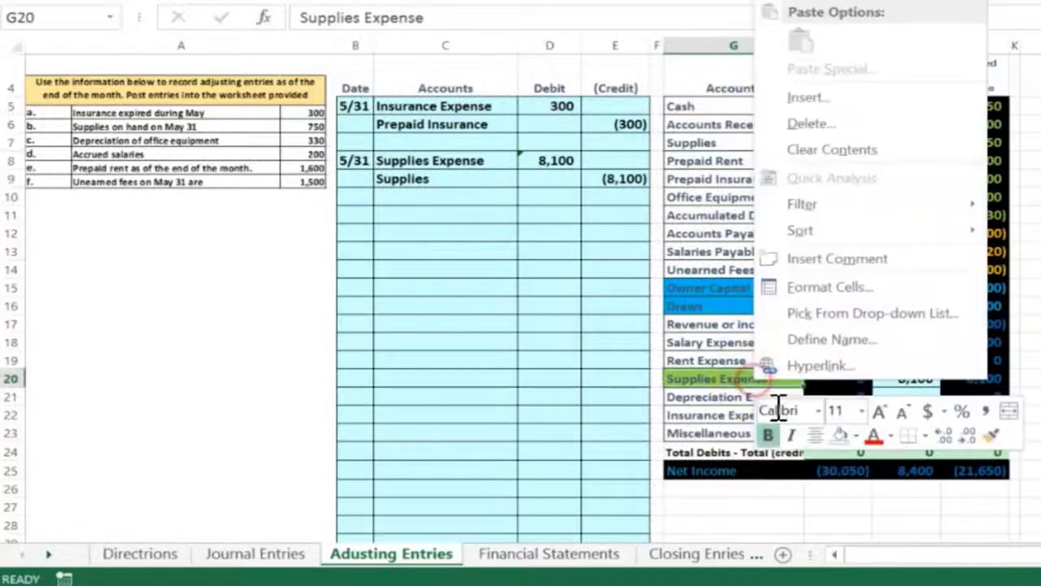
click(840, 436)
Step: Enter the date 5/31 in journal cell B11 for the third adjusting entry and move to the account cell beside it
click(358, 215)
text(5/31)
key(Return)
key(Up)
key(Right)
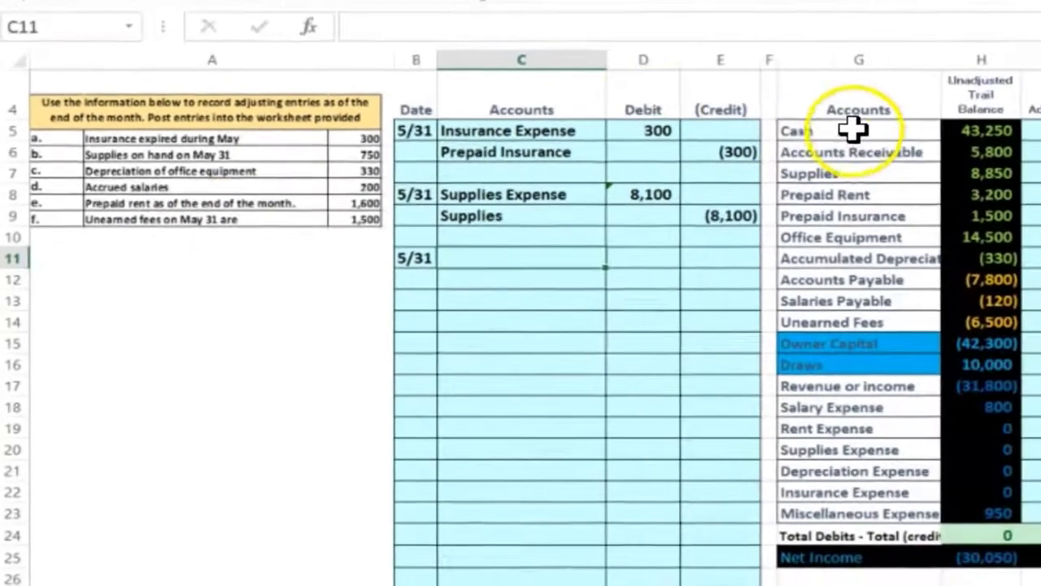
Step: Highlight the Accumulated Depreciation account name in G11 with a green fill
drag(976, 74, 1040, 280)
drag(864, 300, 860, 310)
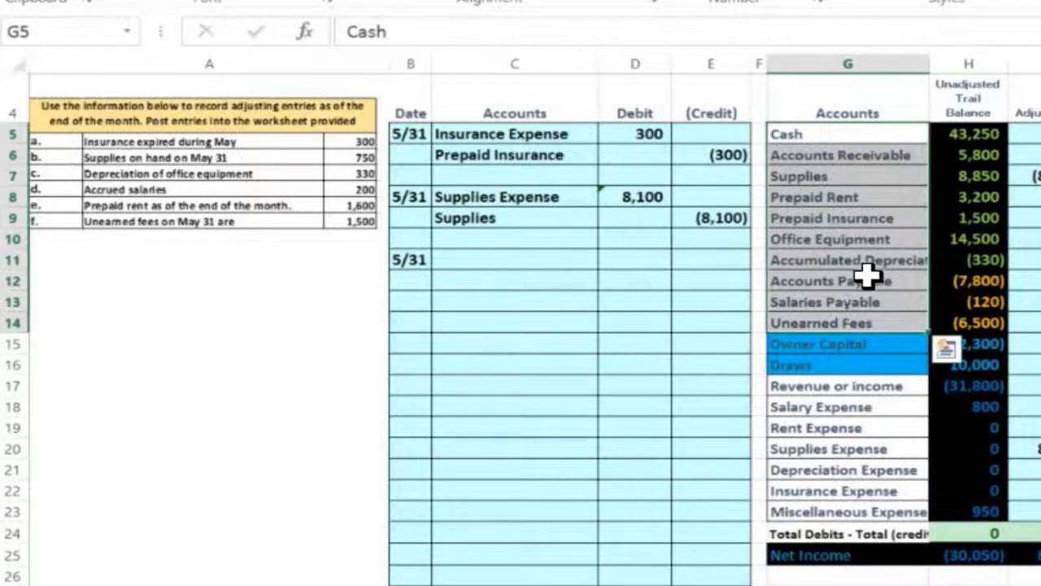
click(897, 260)
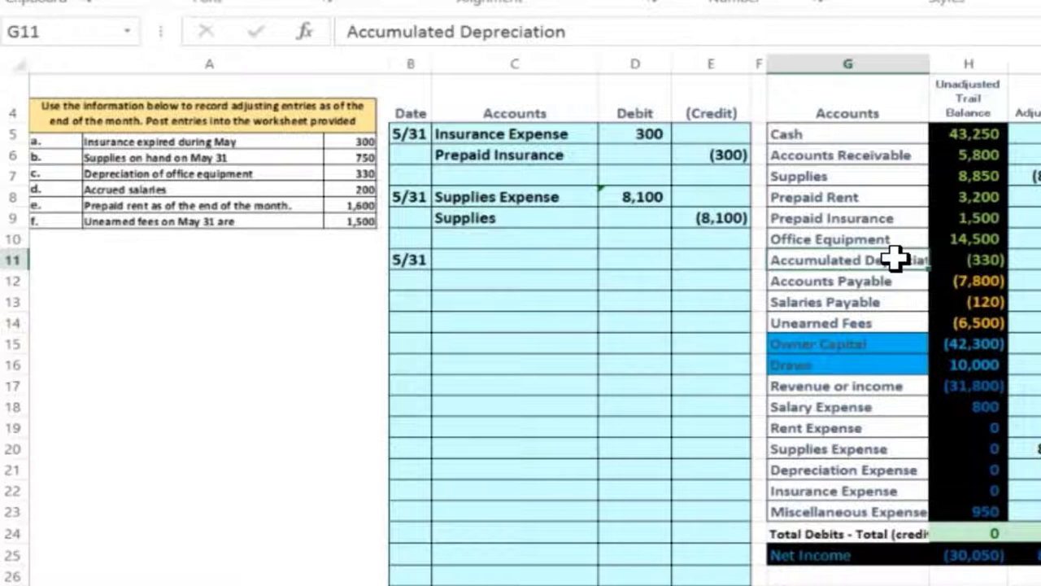
right_click(894, 259)
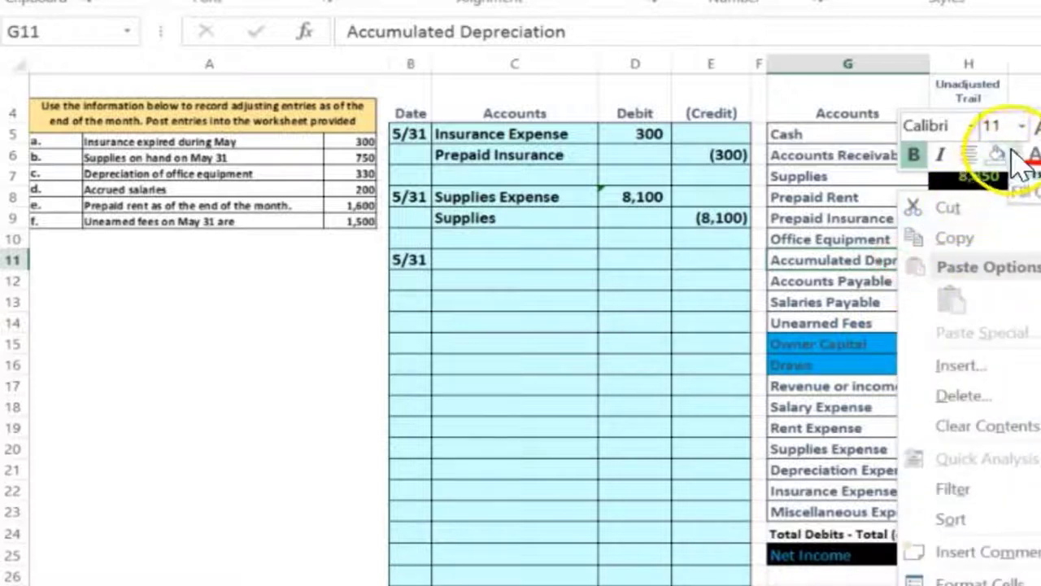
click(1015, 154)
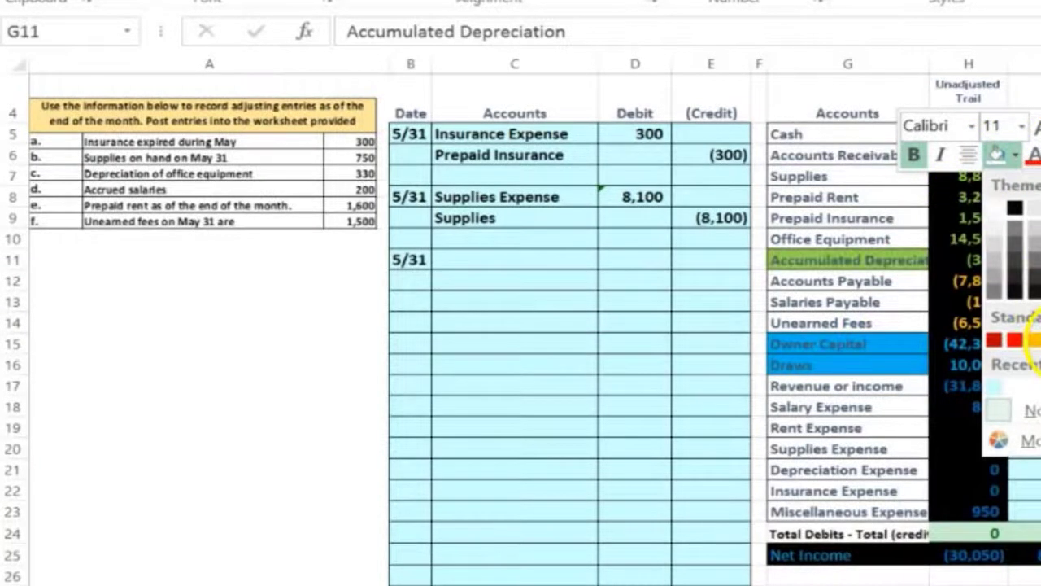
click(1036, 339)
Step: Highlight the Depreciation Expense account name in G21 with the same green fill
drag(862, 389, 862, 509)
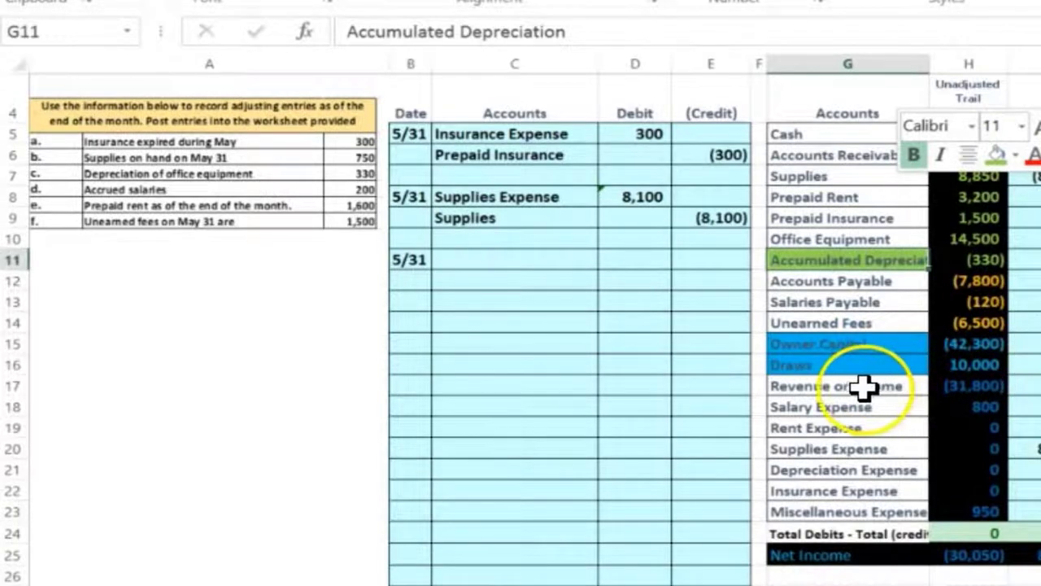
drag(732, 505, 732, 502)
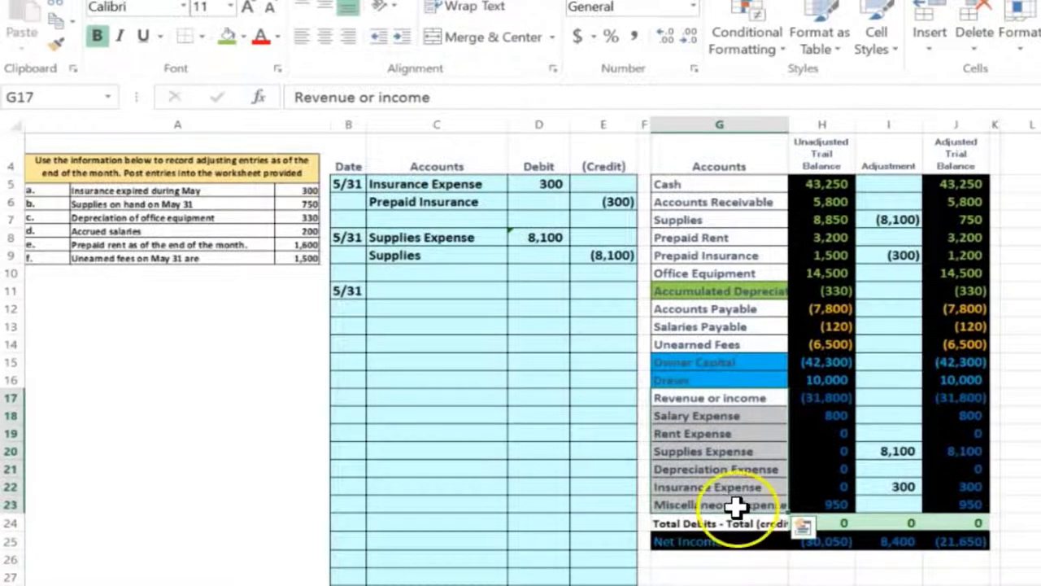
click(732, 465)
right_click(732, 465)
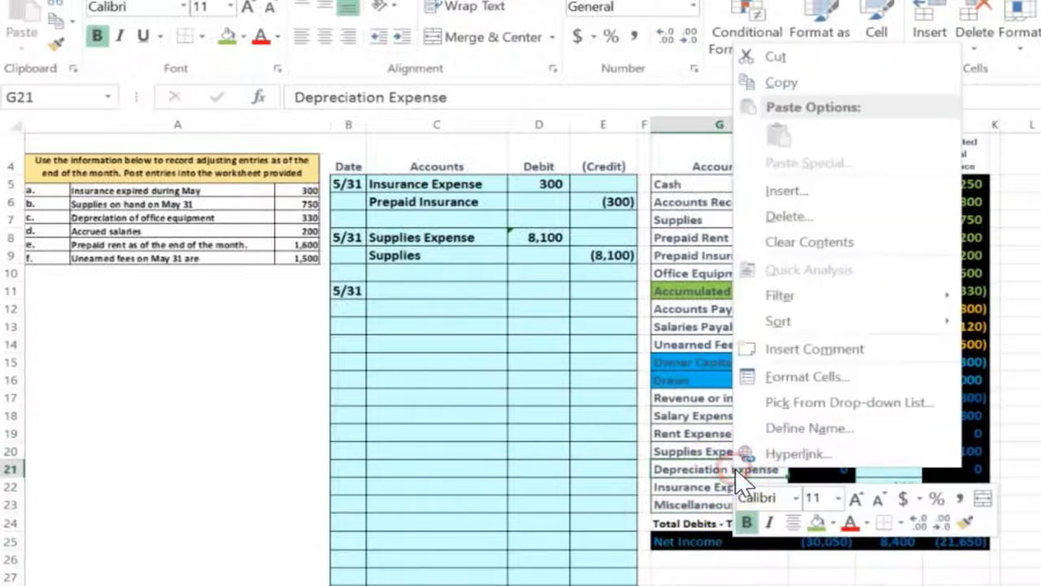
click(817, 522)
click(688, 488)
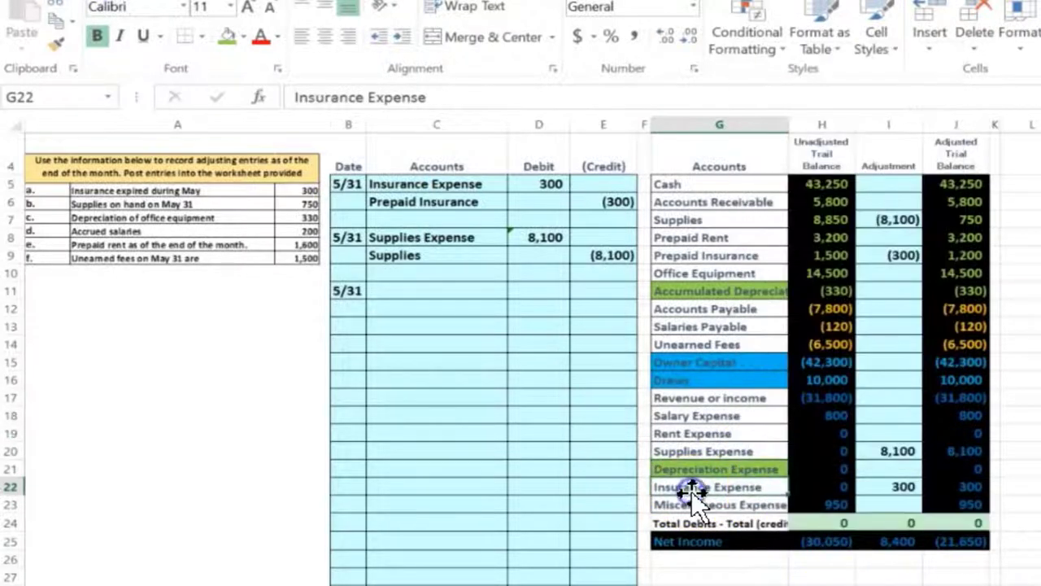
Step: Copy the Depreciation Expense account name from G21 into journal cell C11, pasting values only
drag(691, 413, 955, 501)
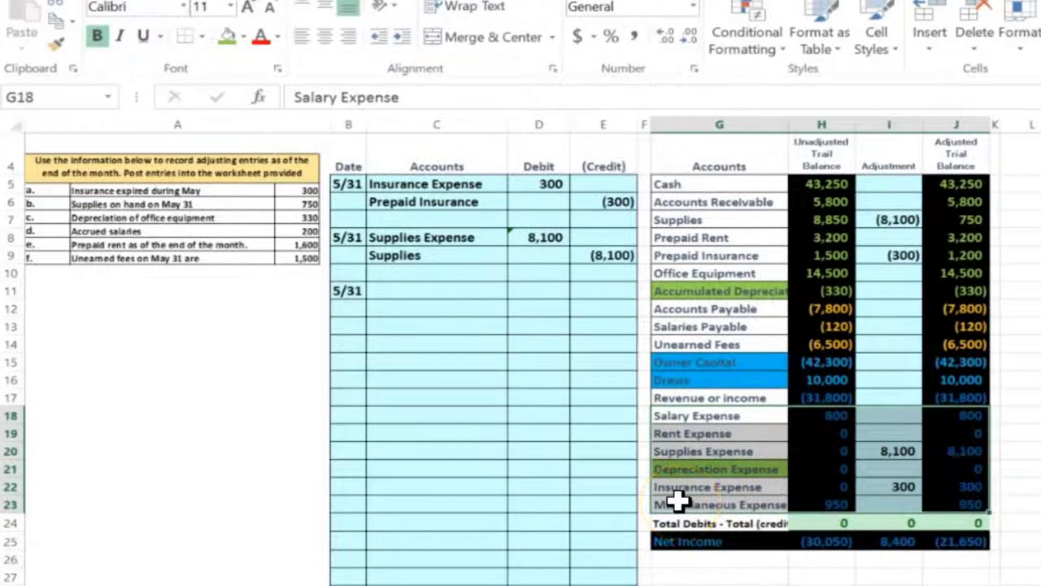
click(683, 467)
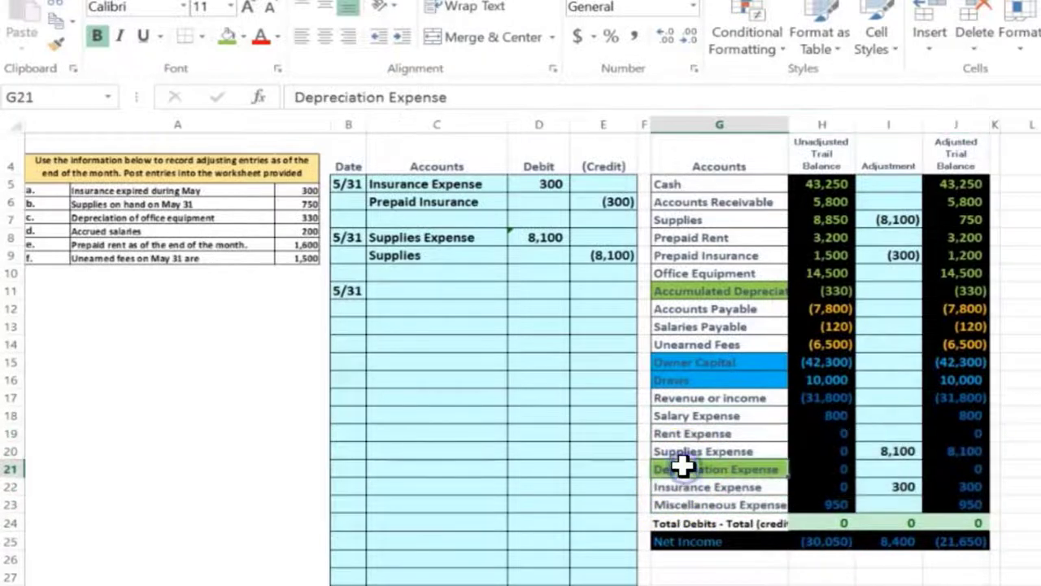
right_click(822, 572)
click(740, 88)
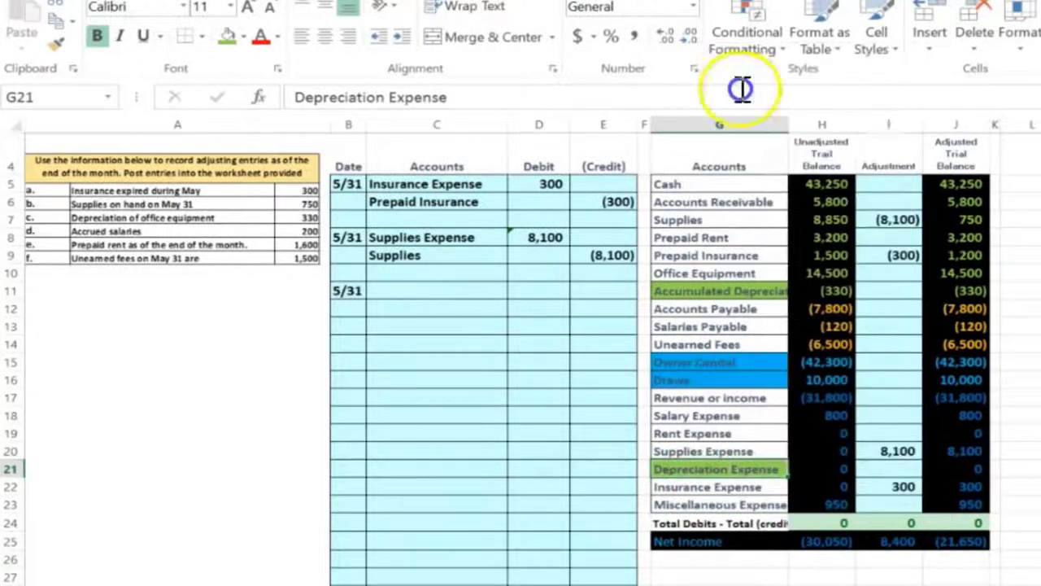
click(429, 286)
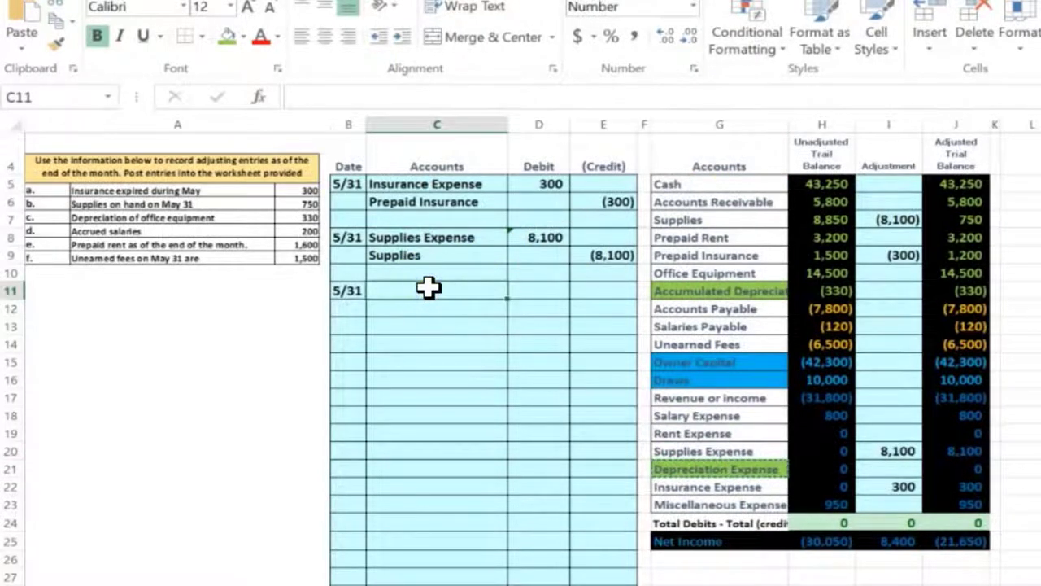
right_click(429, 286)
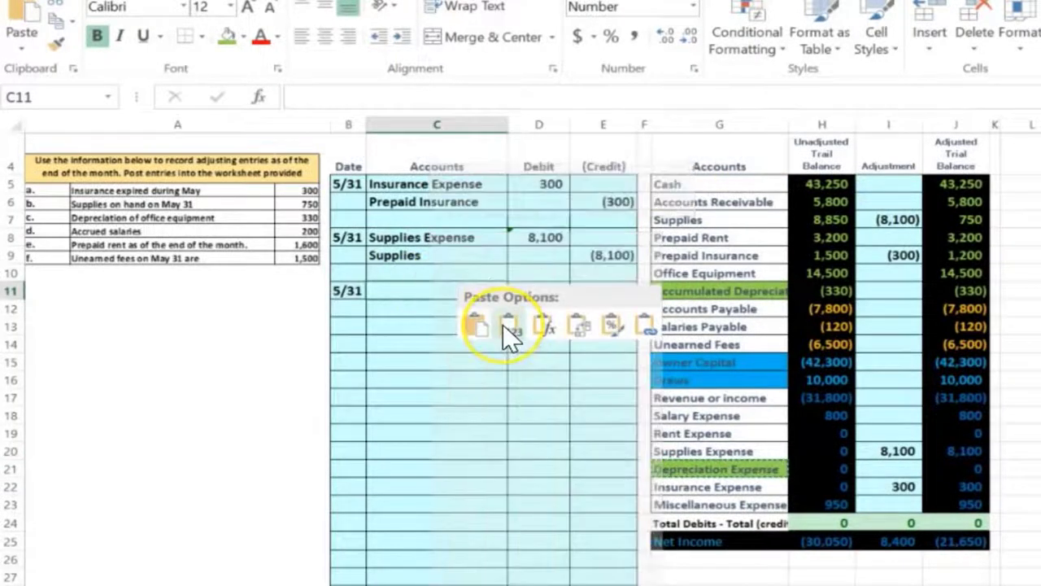
click(504, 326)
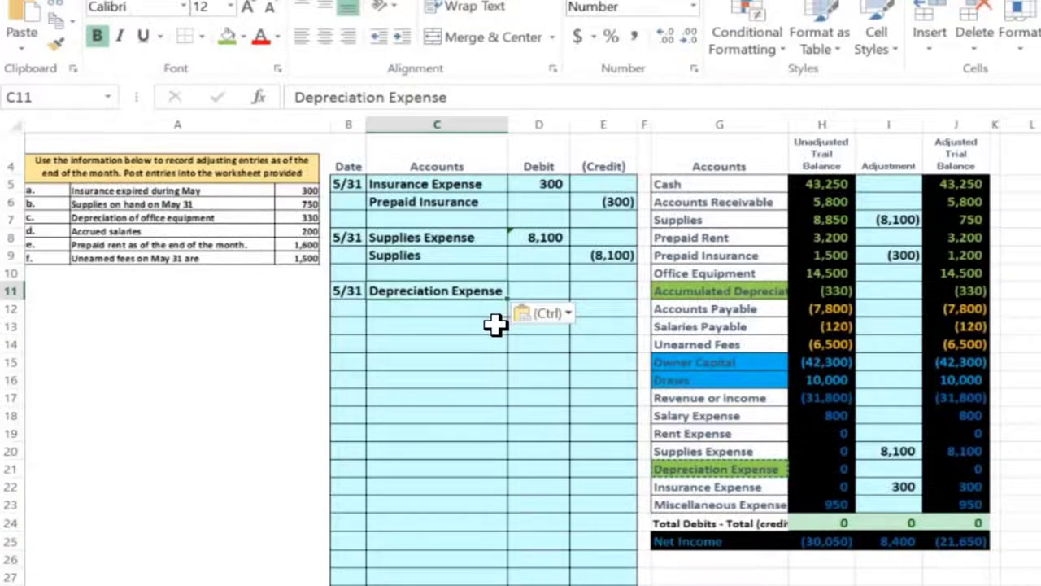
Step: Copy the Accumulated Depreciation account name from G11 into journal cell C12, pasting values only
click(672, 291)
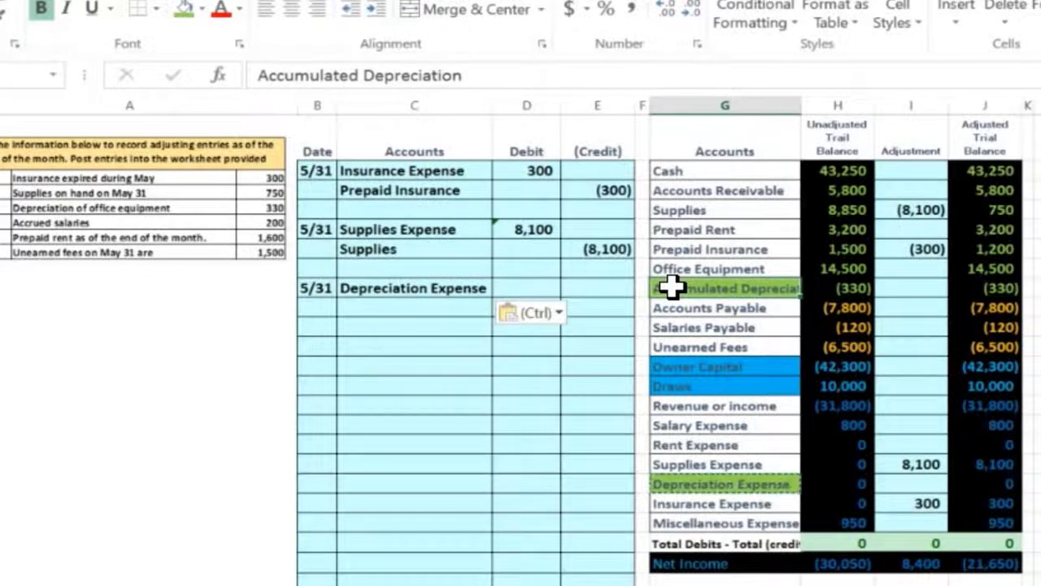
right_click(671, 288)
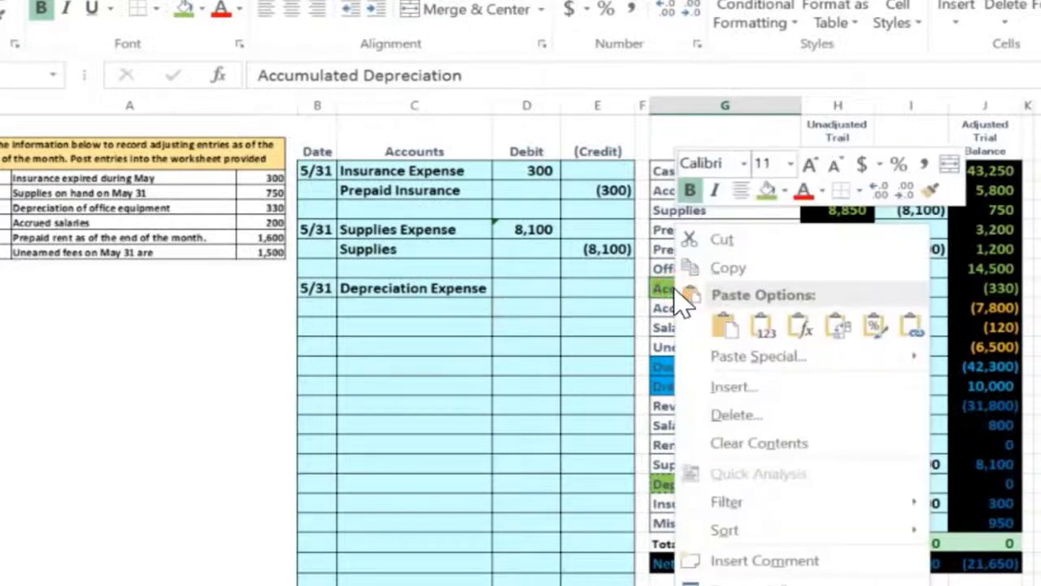
click(716, 268)
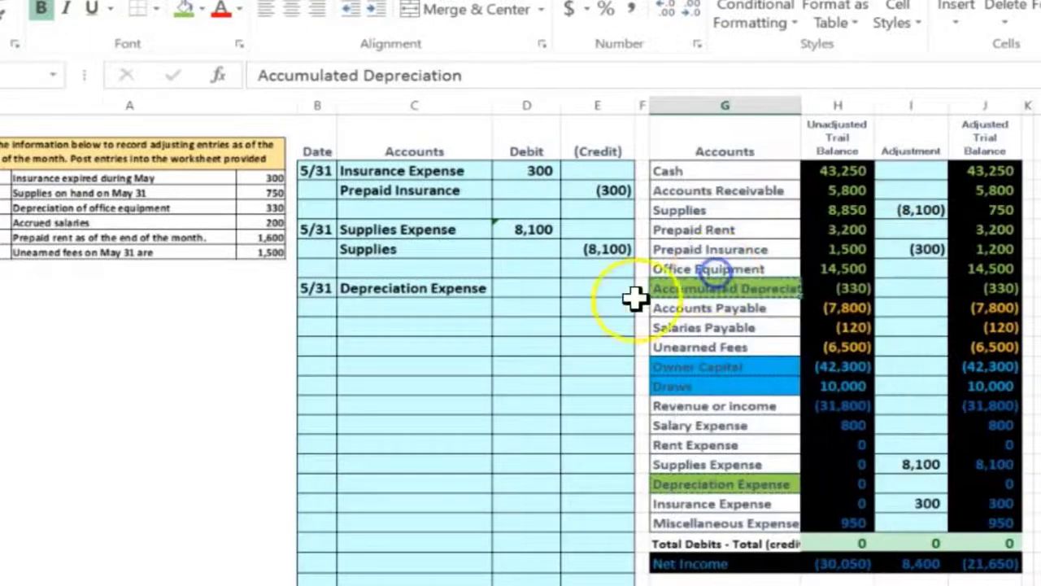
click(429, 306)
right_click(430, 307)
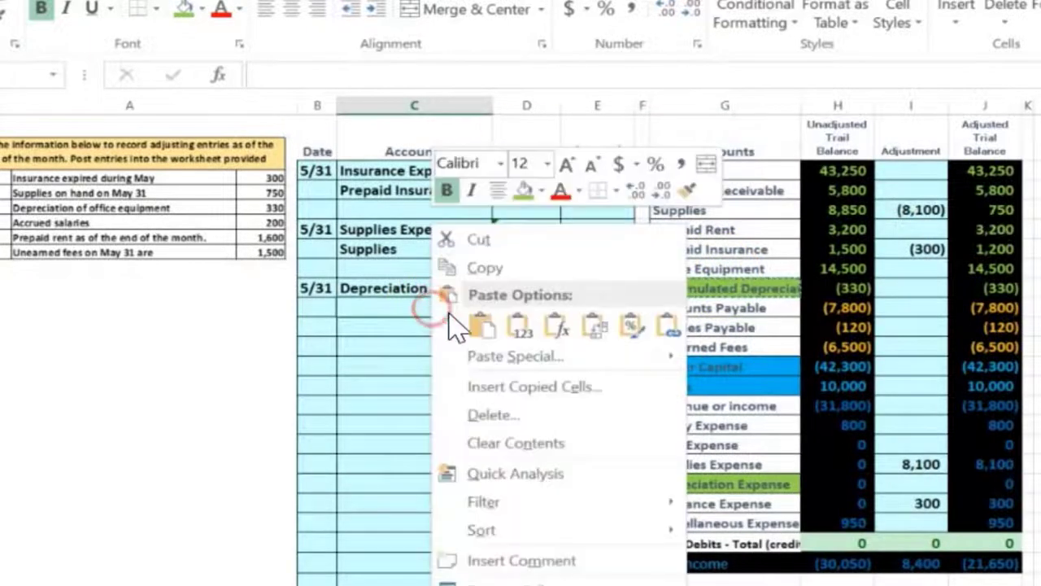
click(517, 327)
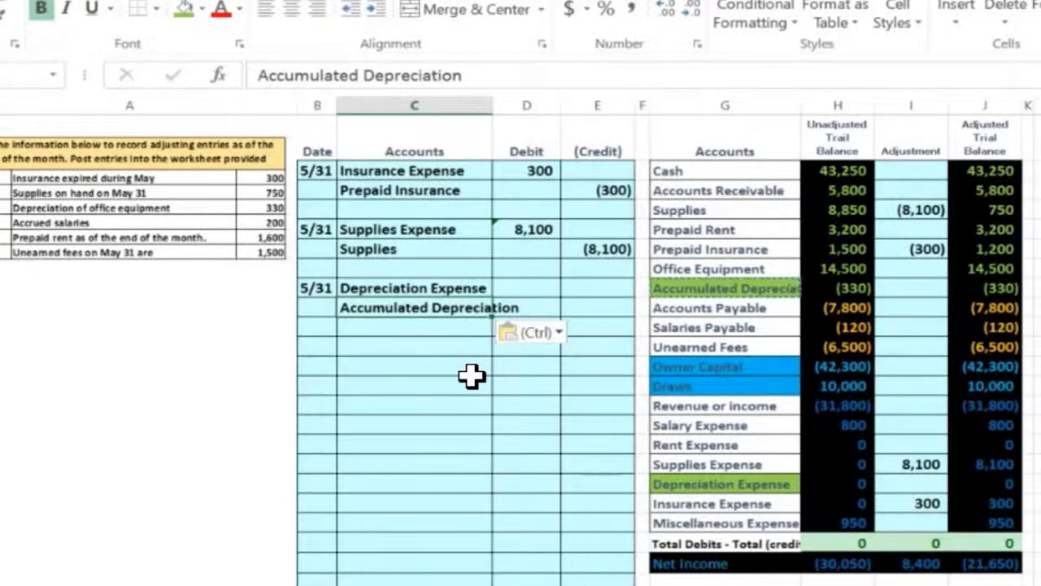
Step: Examine the Accumulated Depreciation and Office Equipment accounts, including the unadjusted balances in column H from Net Income up to row 10
click(714, 286)
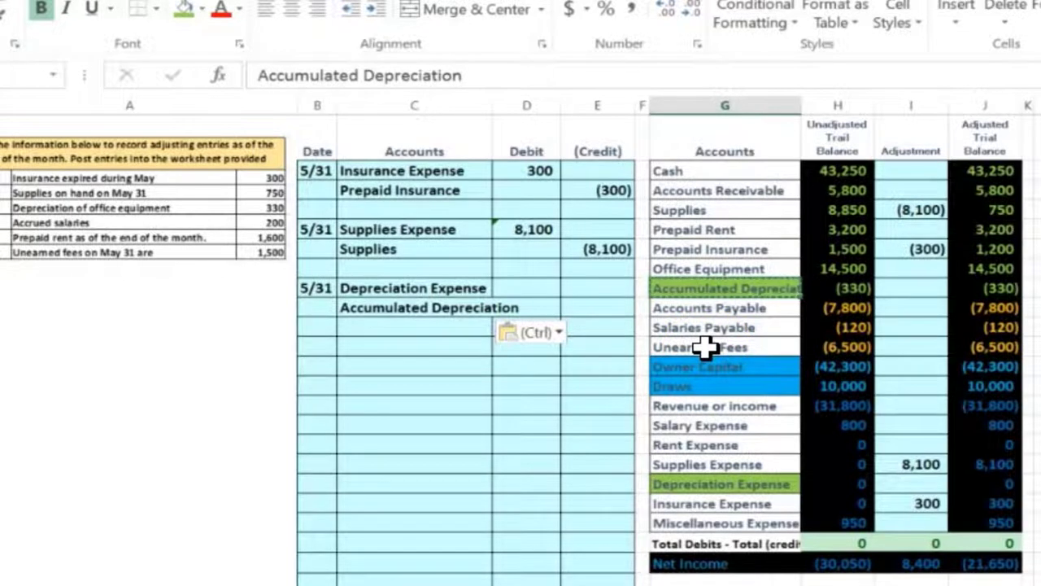
key(Right)
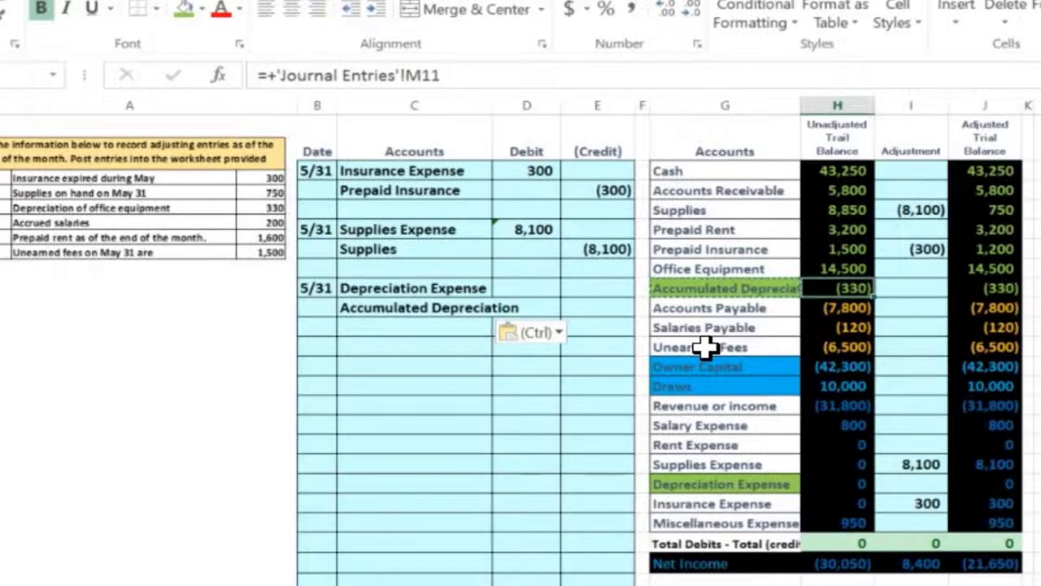
key(Left)
key(Up)
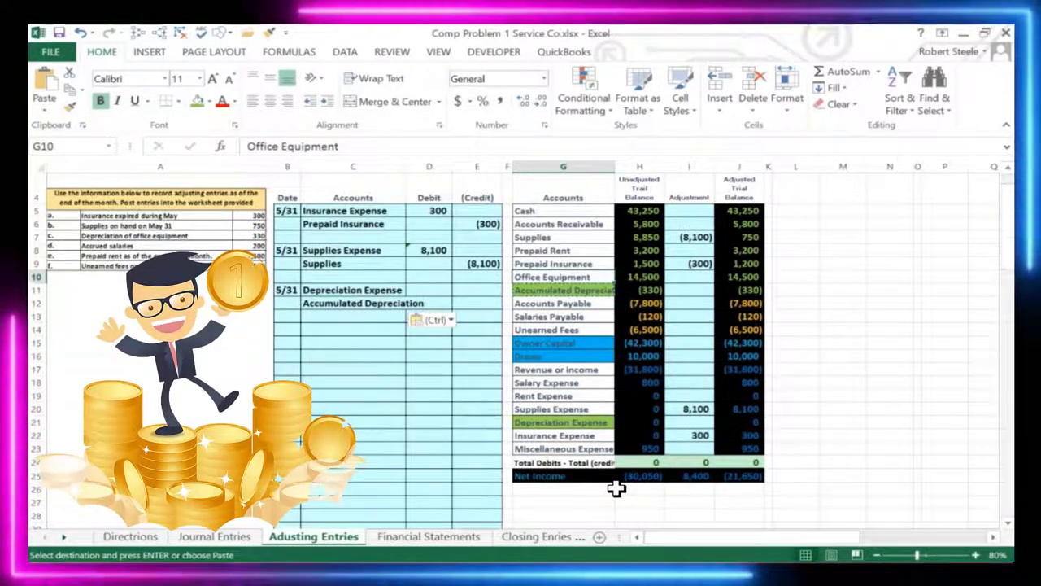
click(634, 488)
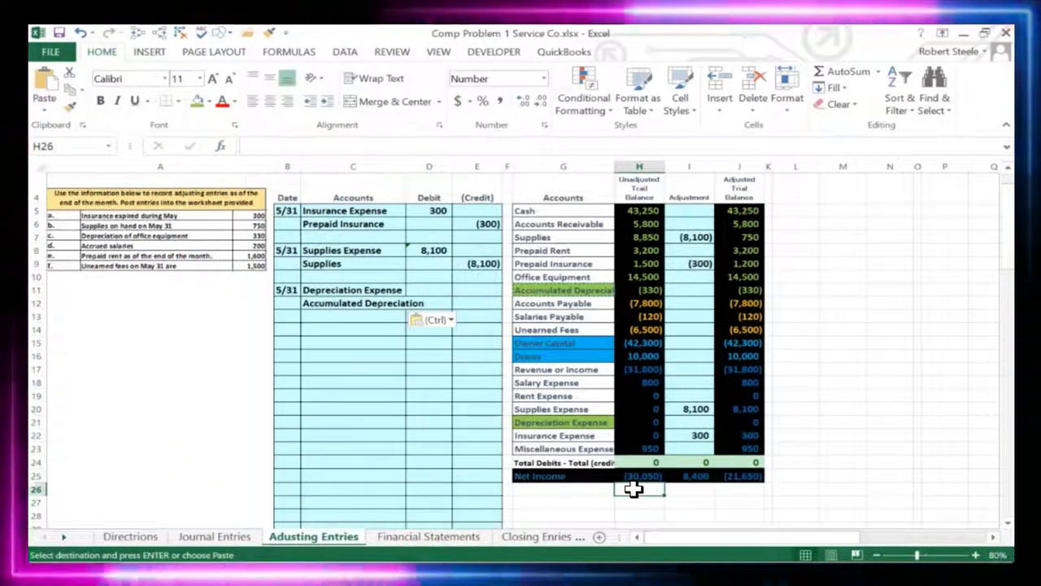
key(Up)
key(Up)
key(Up)
key(Up)
key(Up)
key(Up)
key(Up)
key(Up)
key(Up)
key(Up)
key(Up)
key(Up)
key(Up)
key(Up)
key(Up)
key(Up)
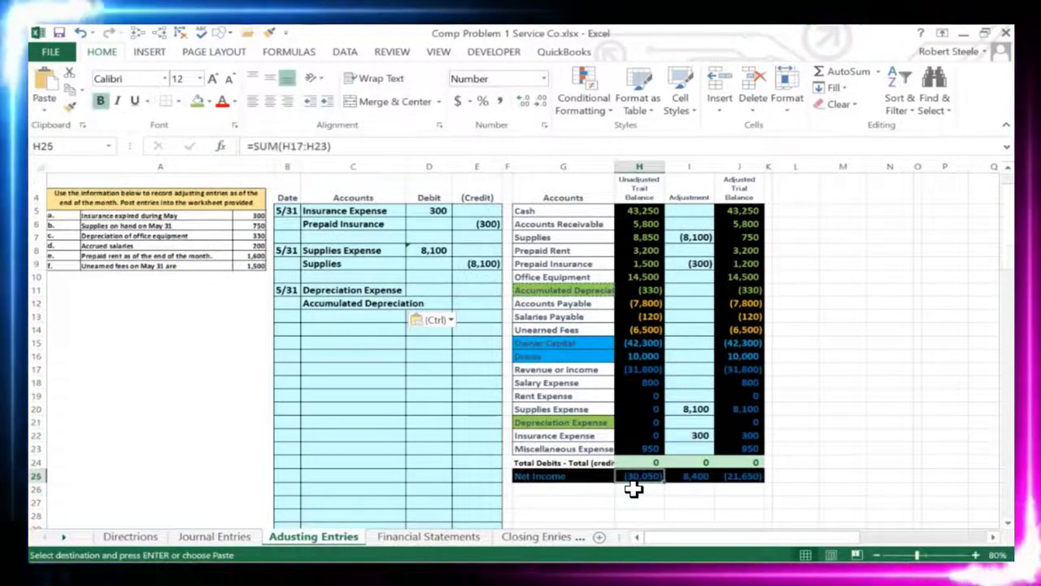